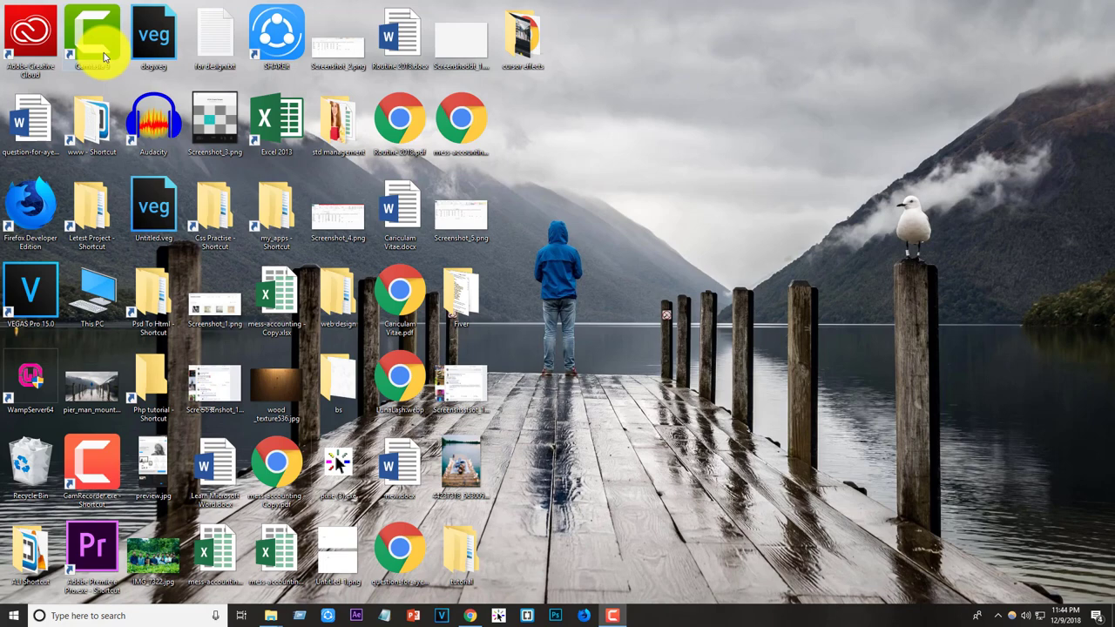
Launch Camtasia 9 and start a new project from the welcome window.
double_click(104, 57)
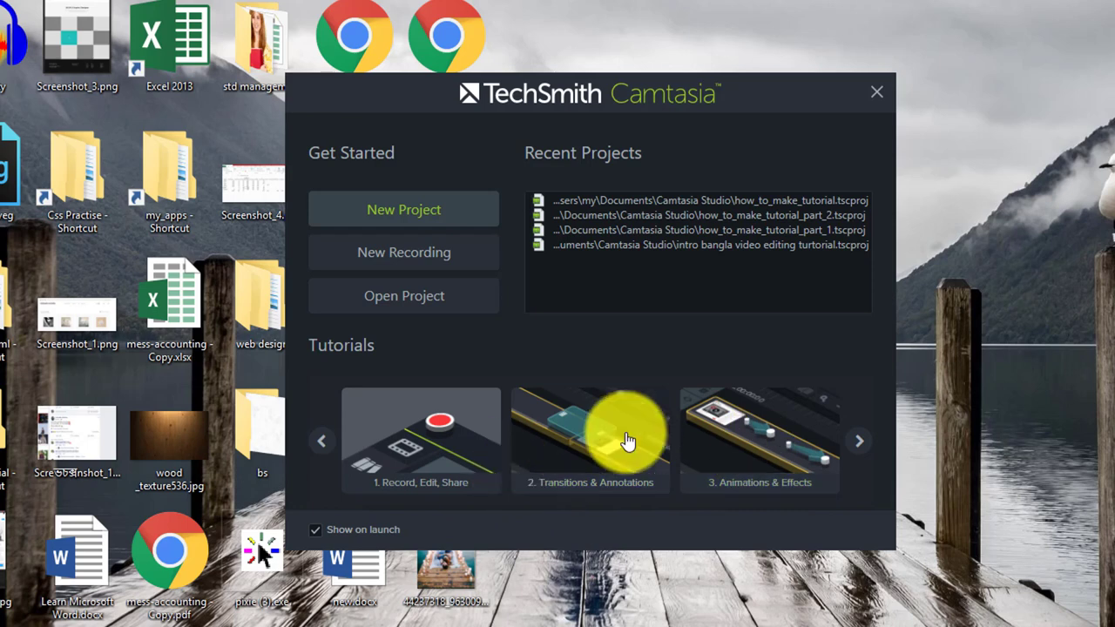
left_click(859, 449)
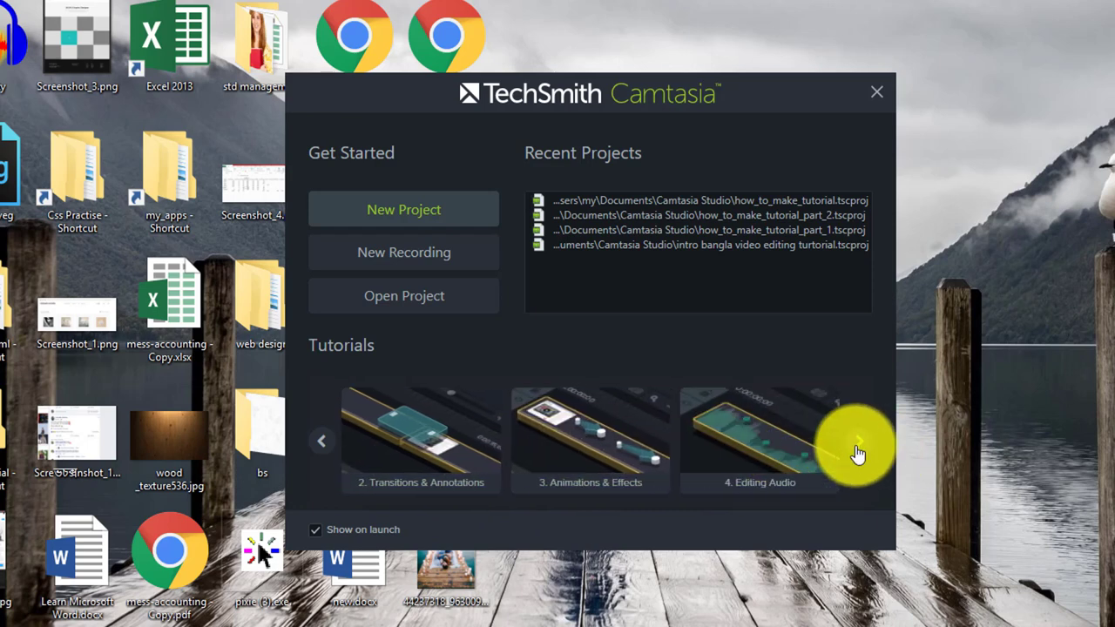
left_click(320, 446)
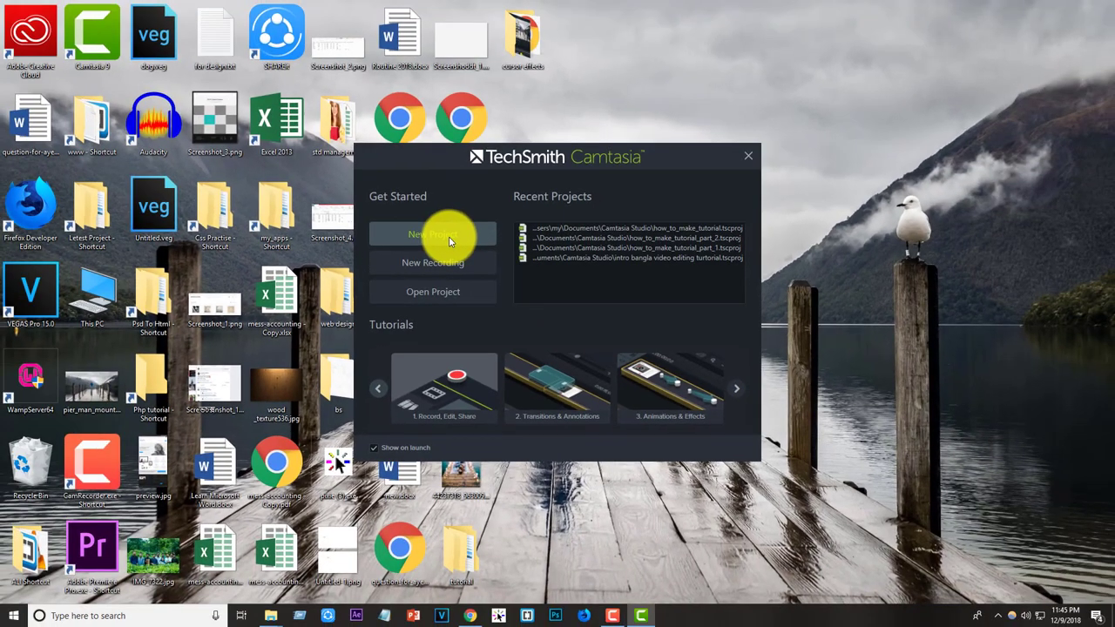
left_click(441, 228)
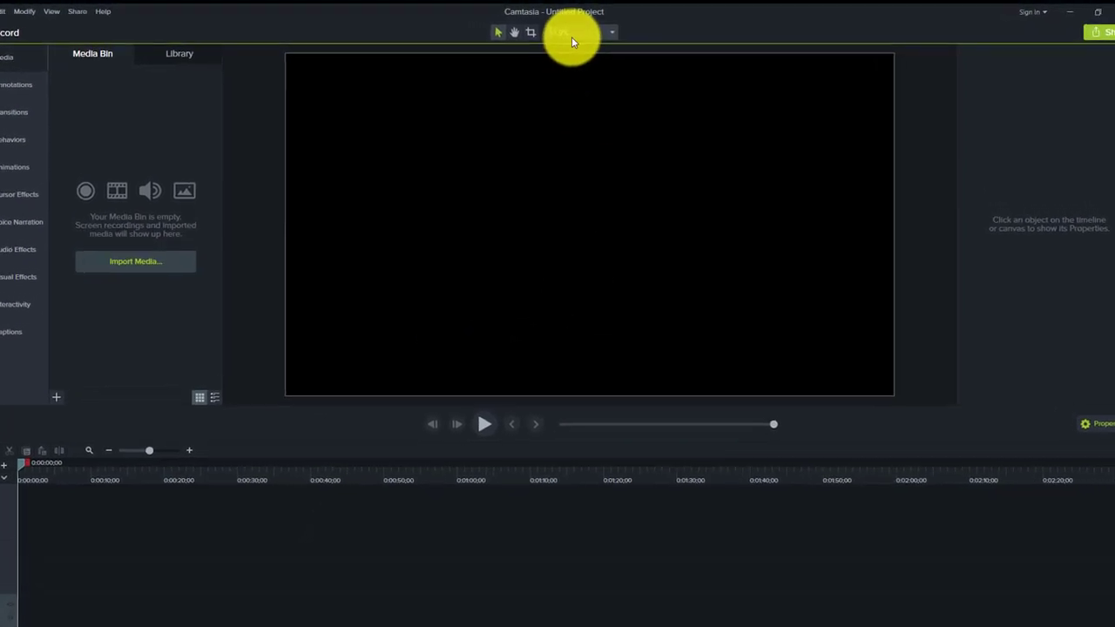
Open the project settings and choose 1080p HD (1920x1080) as the canvas dimensions.
left_click(572, 36)
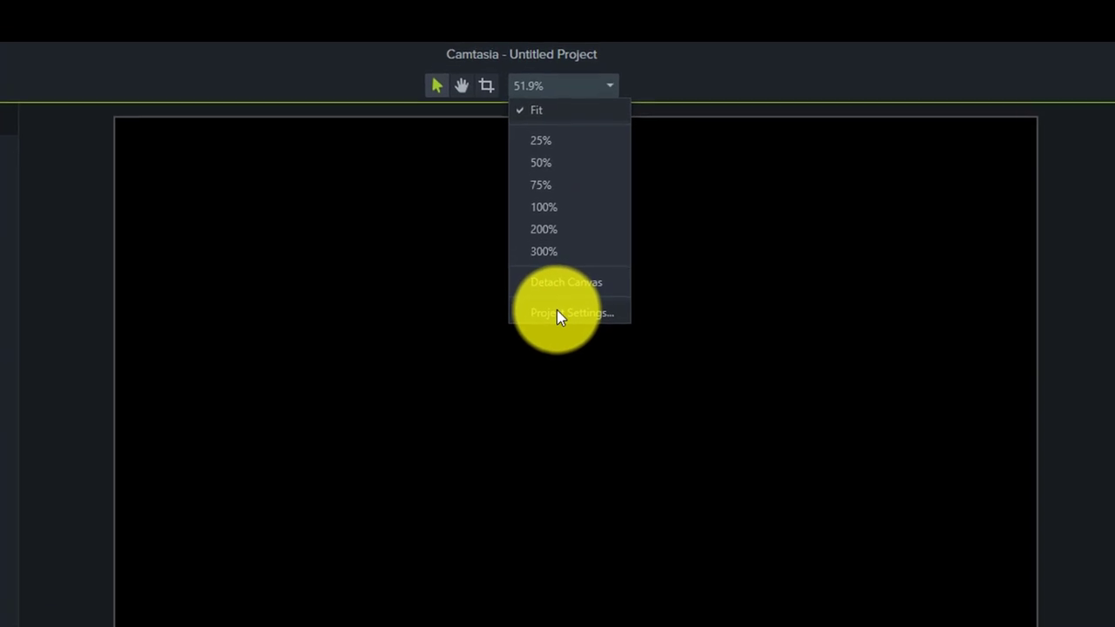
left_click(571, 260)
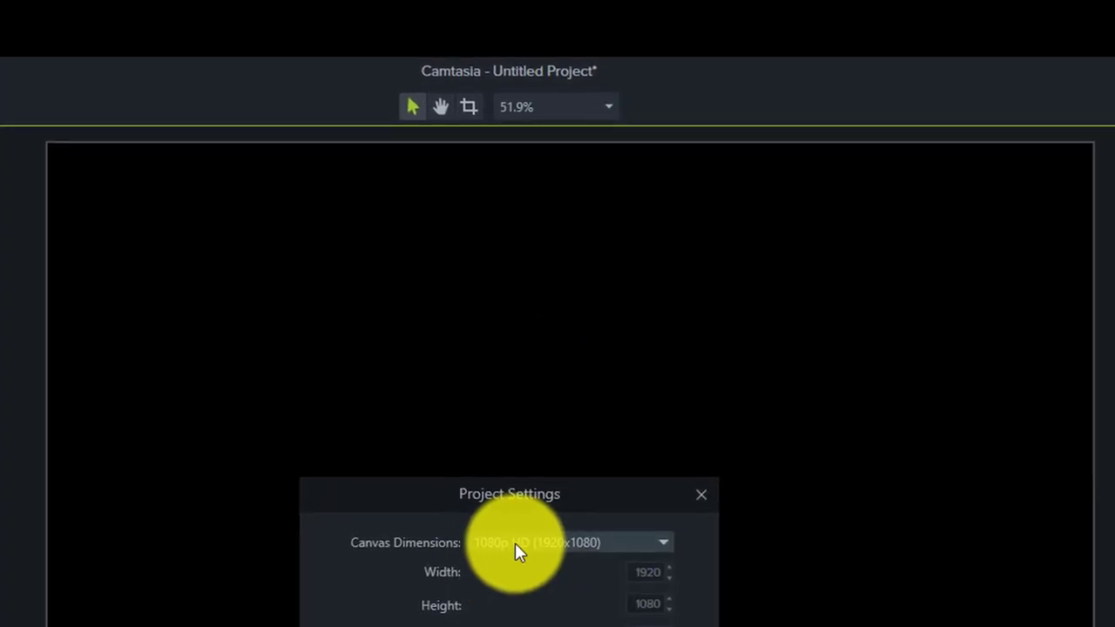
left_click(523, 520)
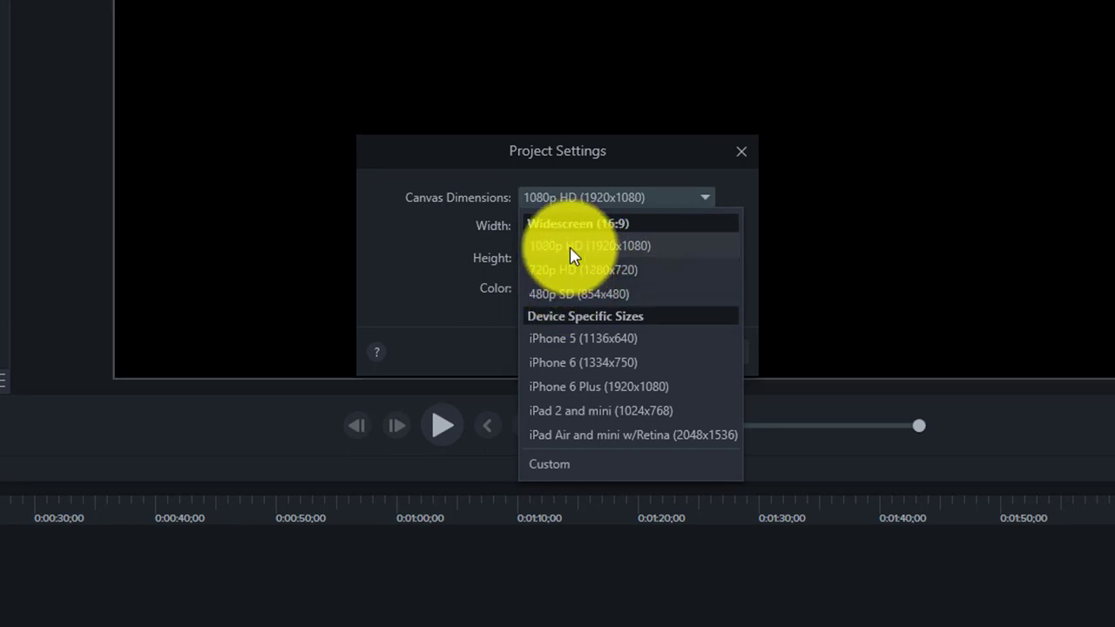
left_click(573, 251)
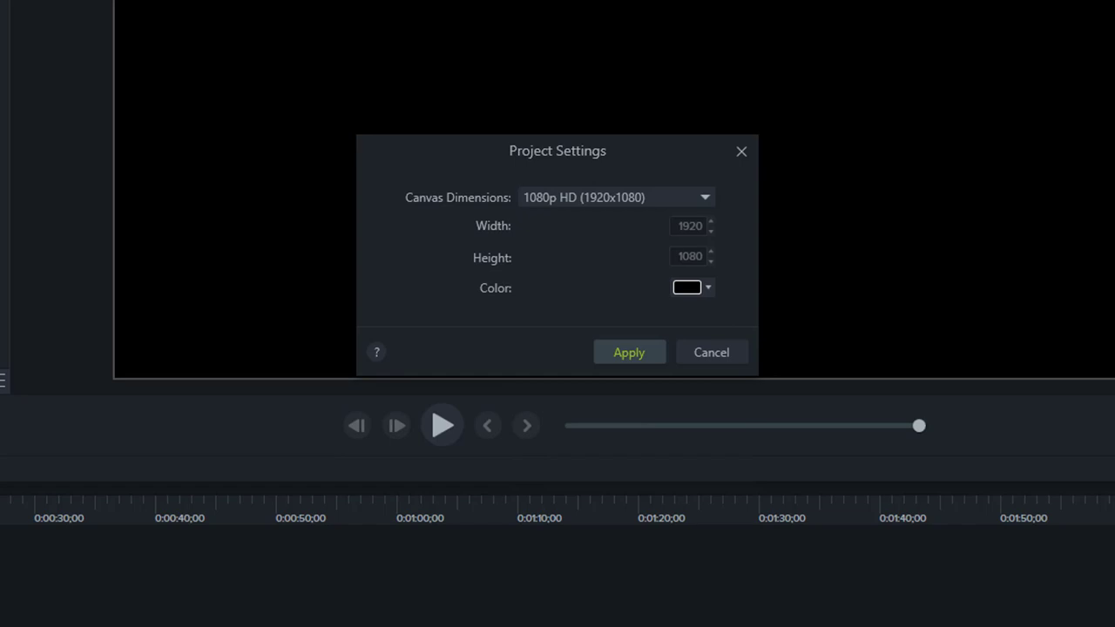
left_click(688, 201)
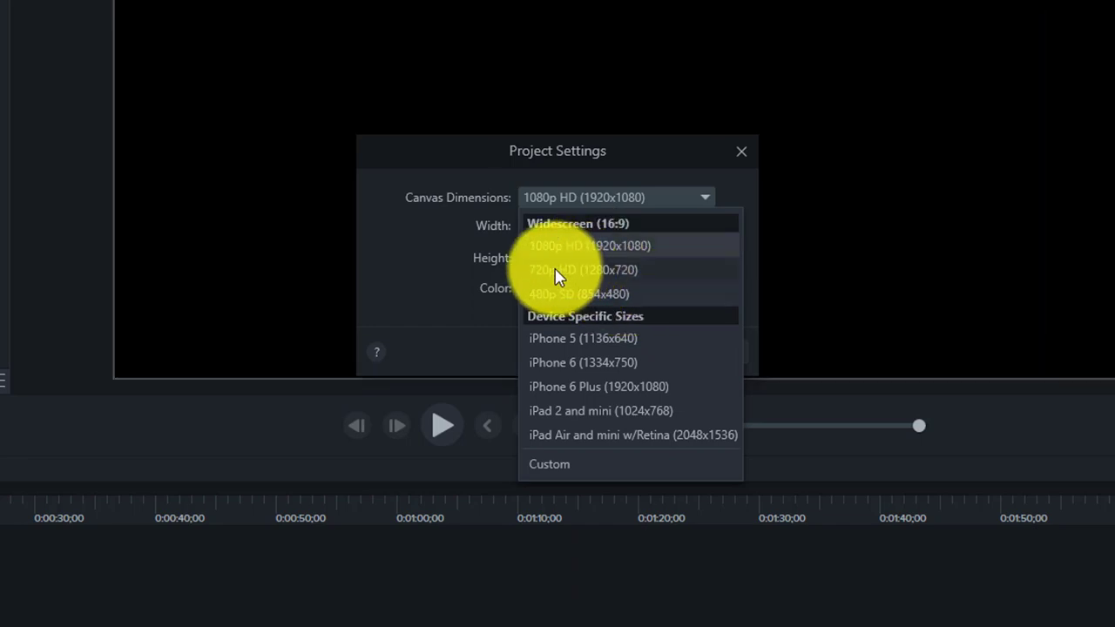
left_click(589, 248)
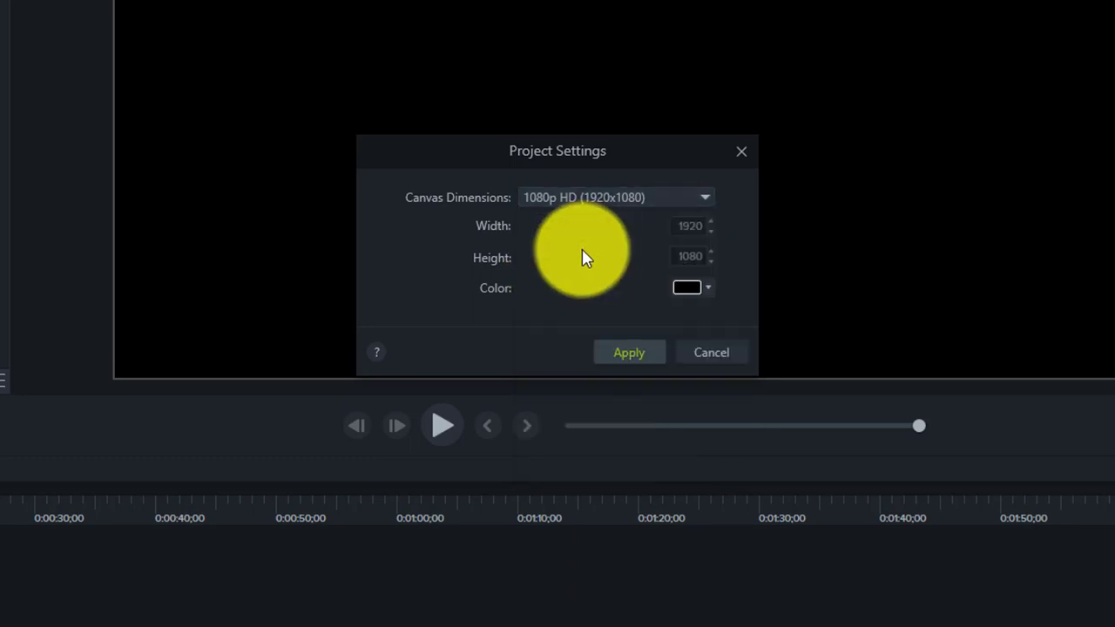
Switch the canvas dimensions to Custom and inspect the width field and the background color choices.
left_click(635, 201)
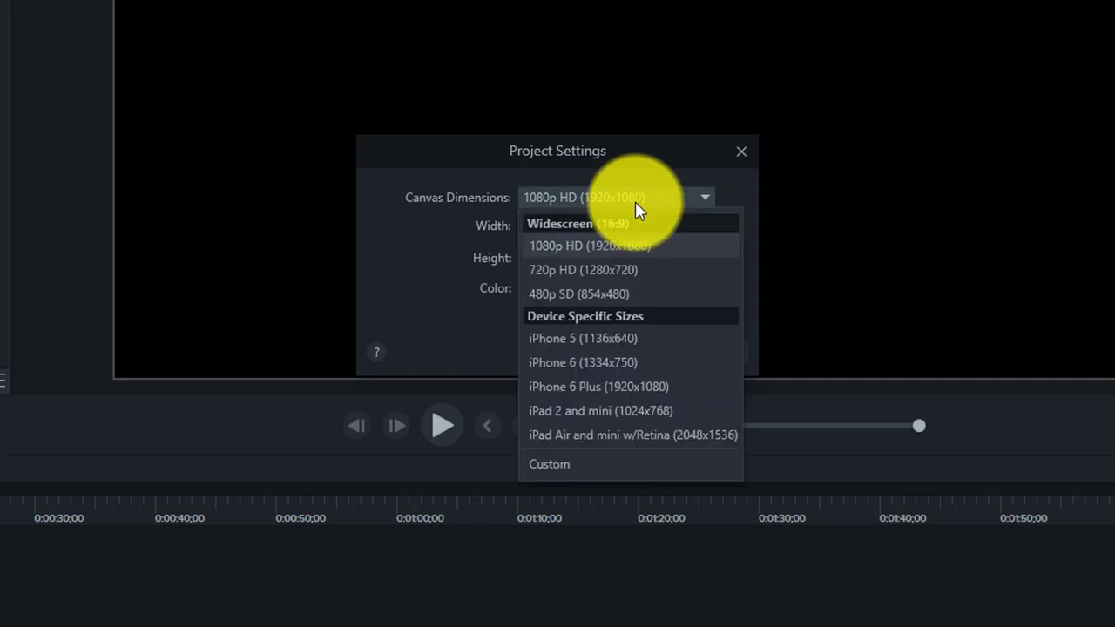
left_click(551, 468)
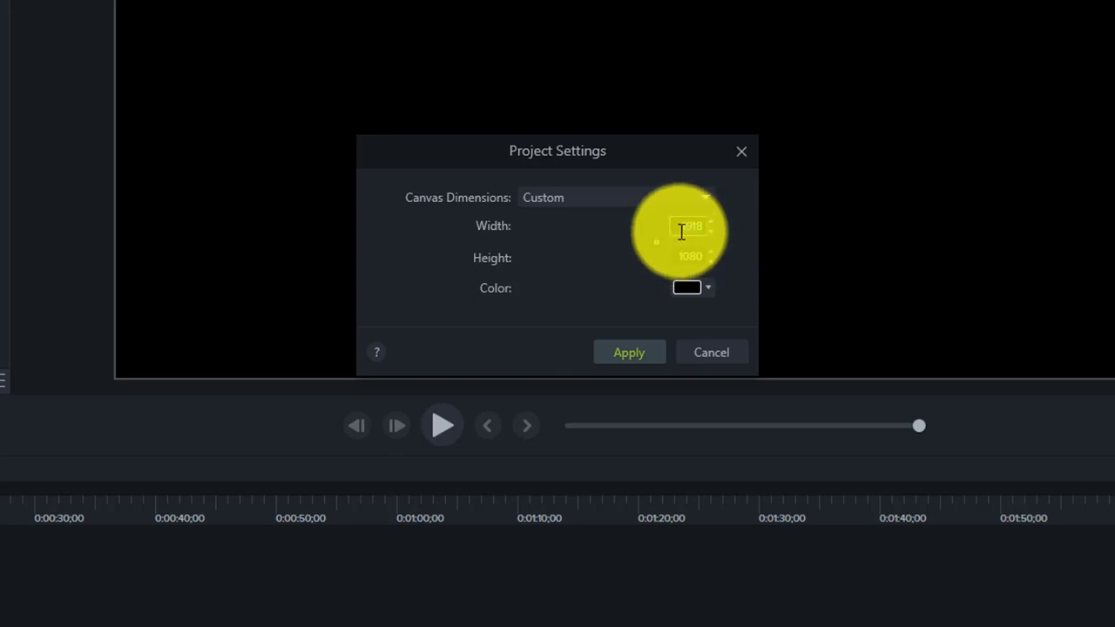
double_click(681, 231)
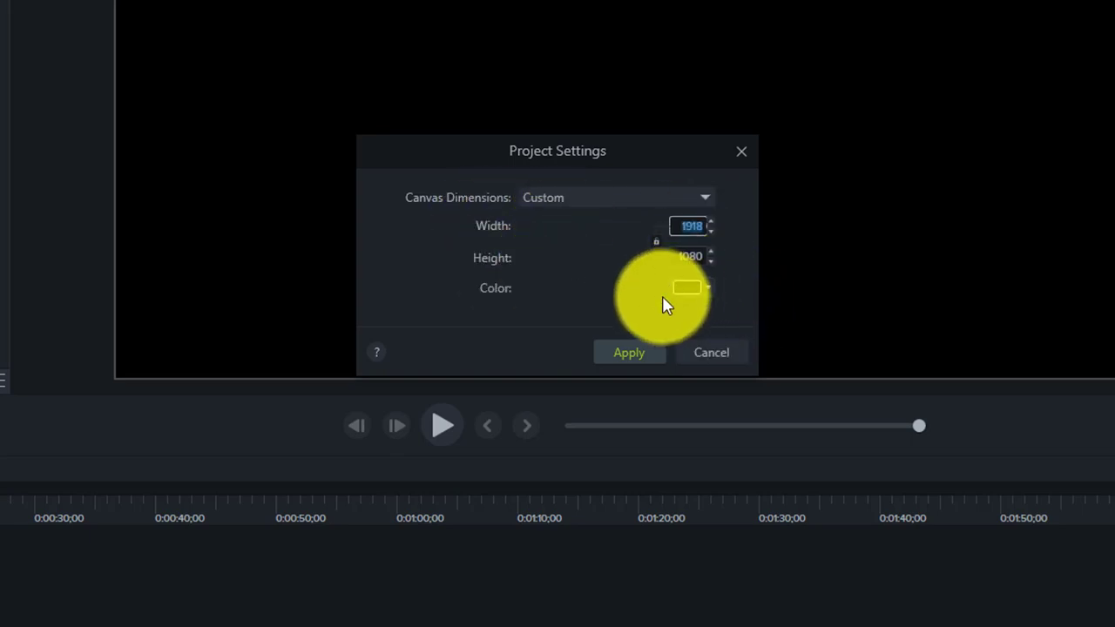
left_click(688, 290)
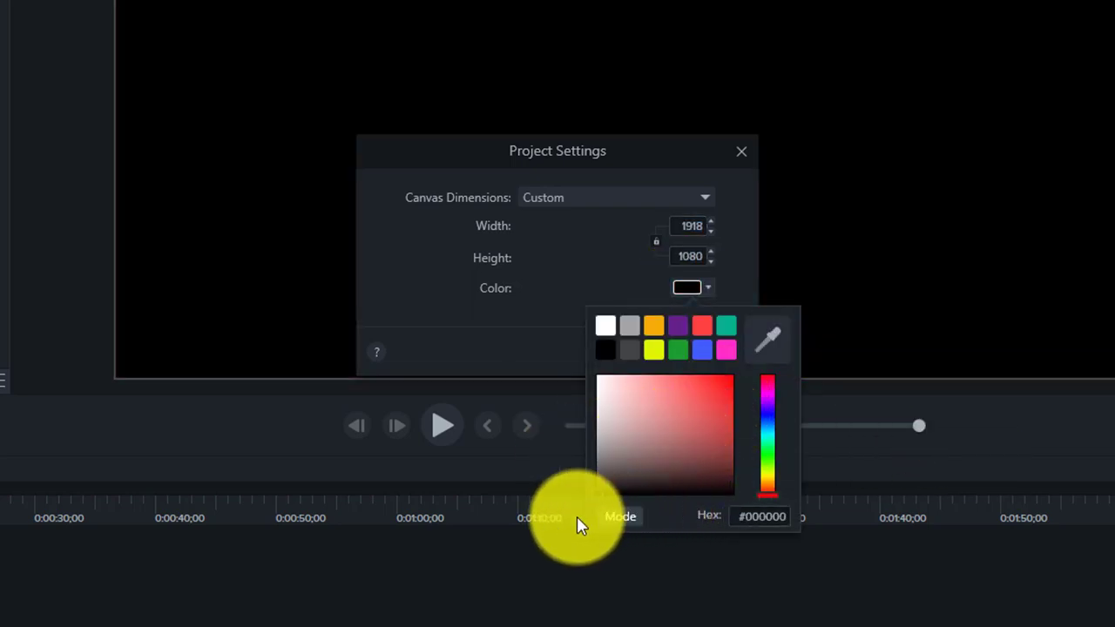
left_click(688, 290)
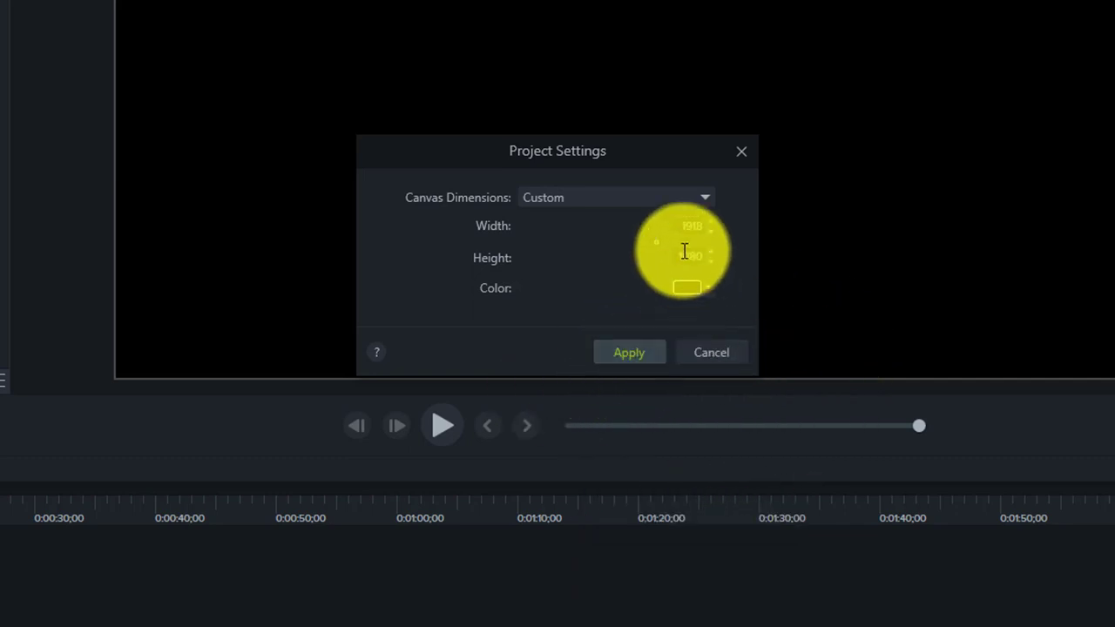
Return the canvas dimensions to the 1080p HD (1920x1080) preset and apply the project settings.
left_click(671, 198)
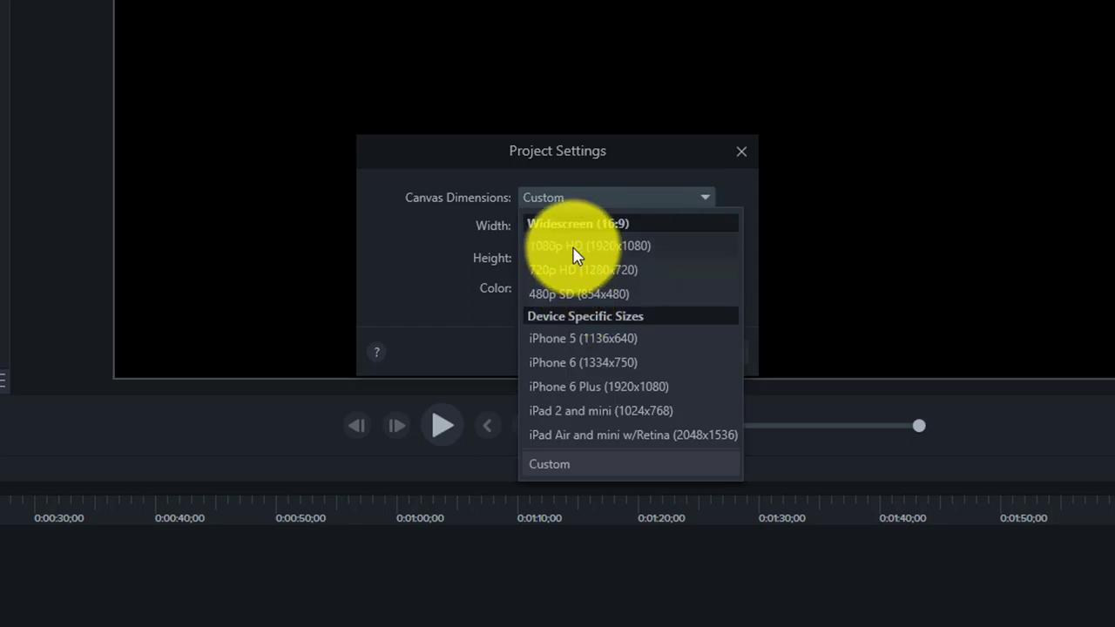
left_click(573, 246)
left_click(601, 351)
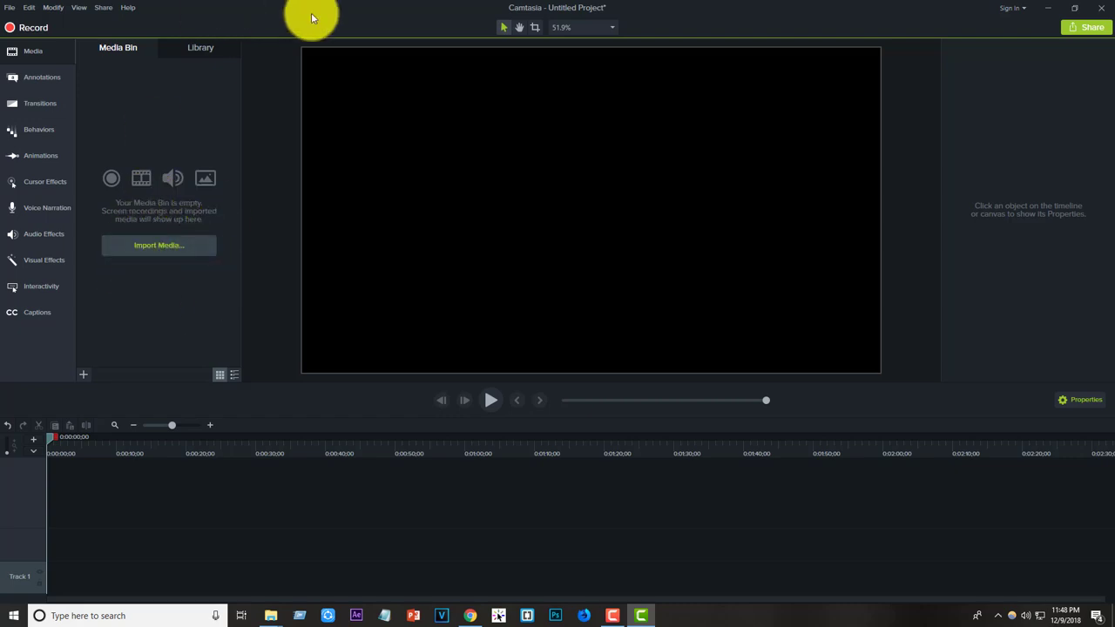
Start a media import and browse to the Imgs-business-work folder inside Desktop > tutorial > #2.
left_click(175, 248)
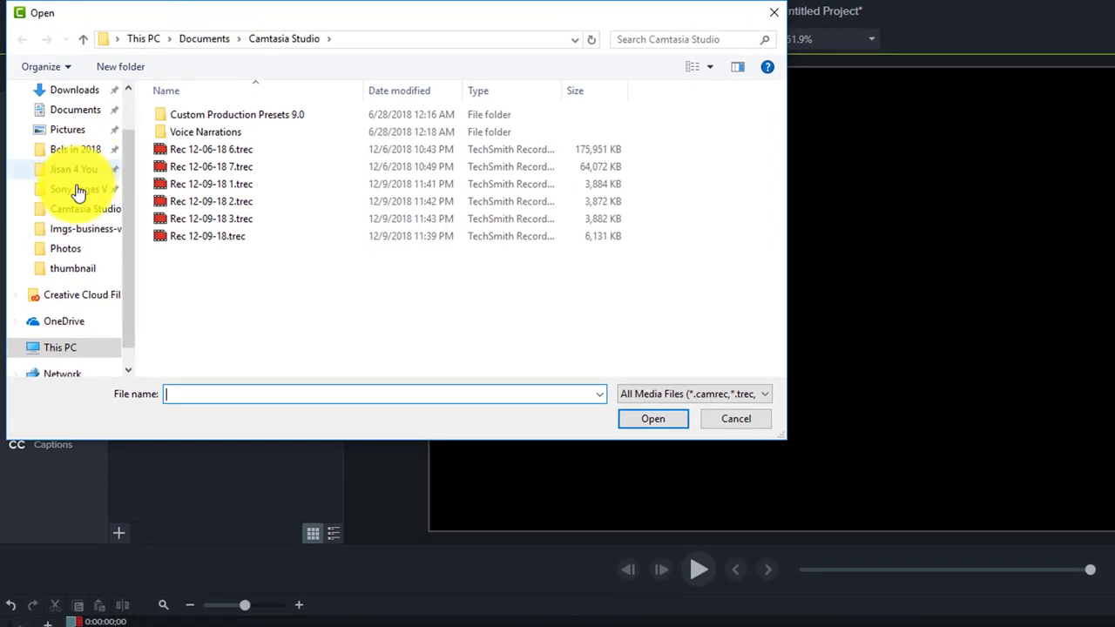
scroll(78, 188, "up", 2)
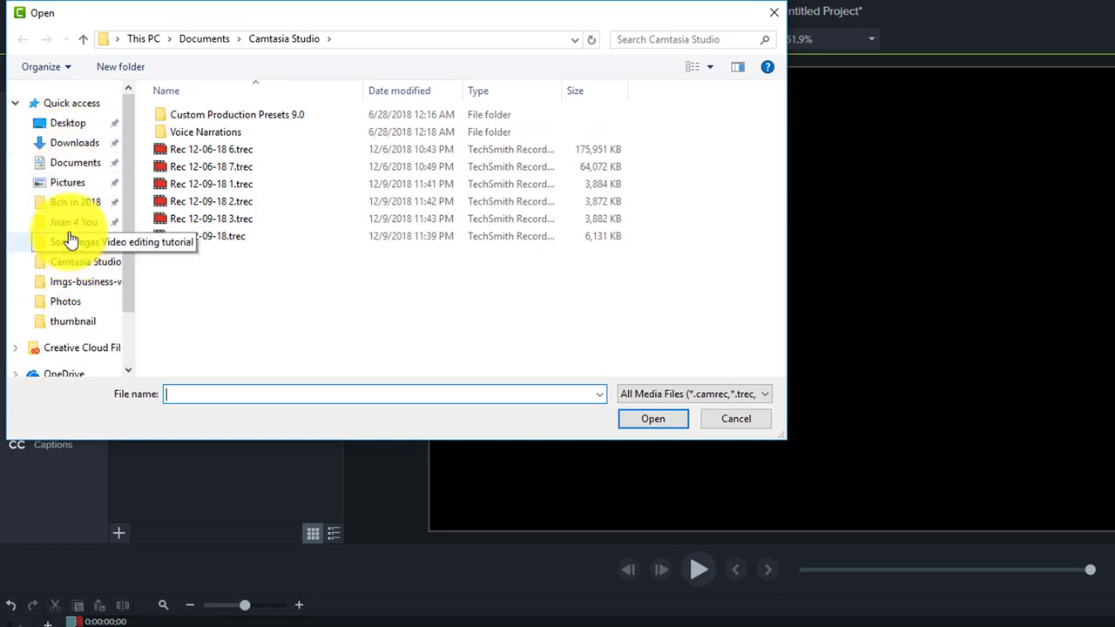
left_click(78, 122)
scroll(232, 209, "down", 1)
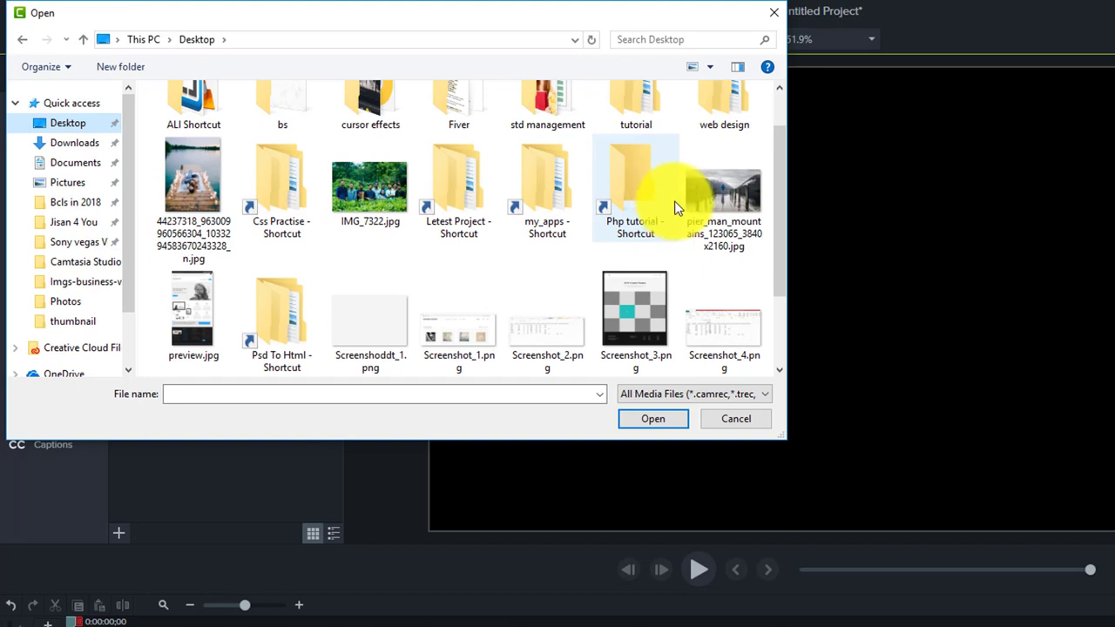
scroll(671, 191, "up", 1)
double_click(660, 154)
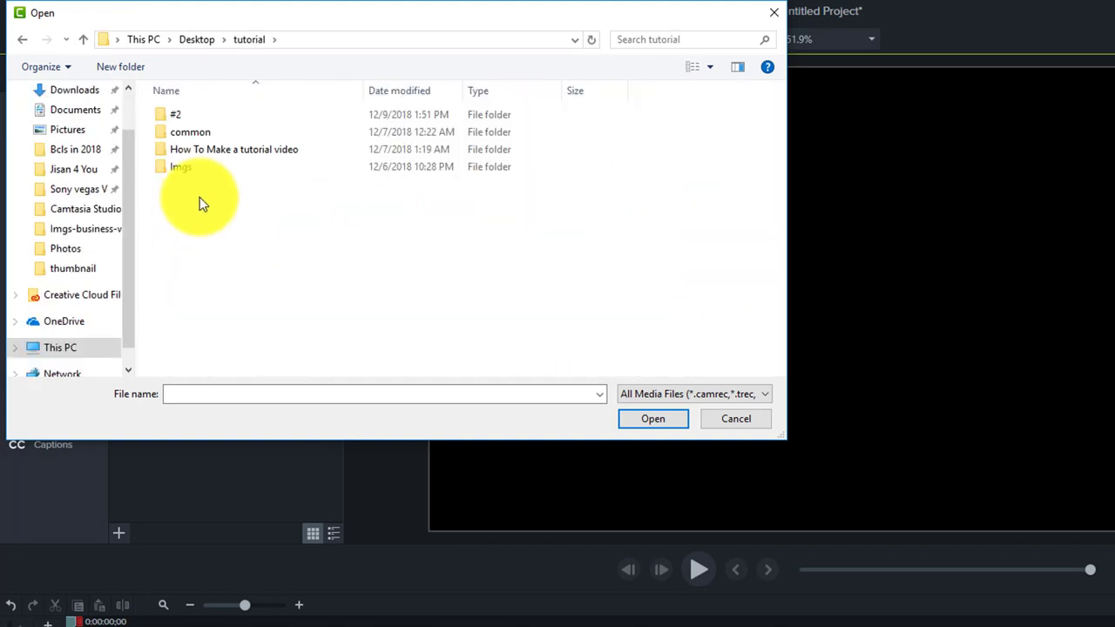
double_click(245, 114)
double_click(221, 132)
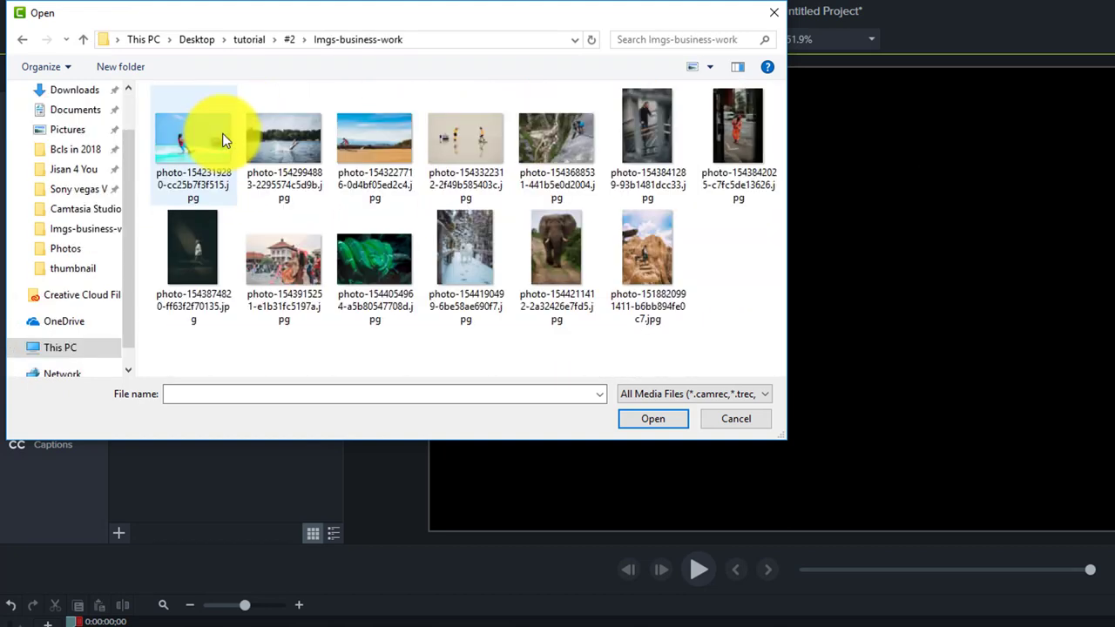
left_click(738, 131)
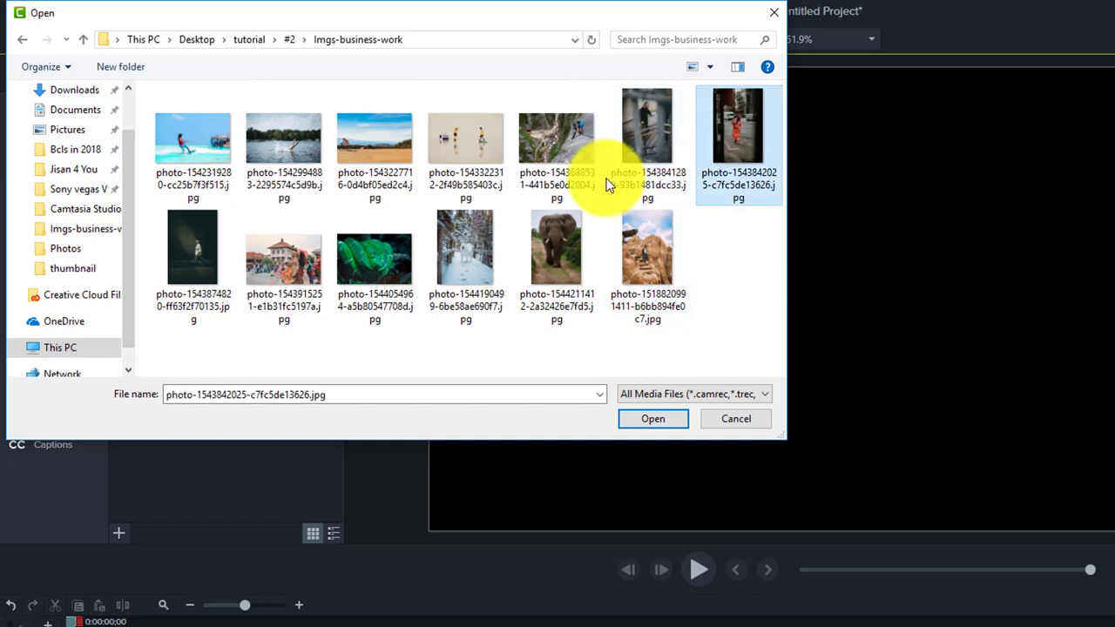
left_click(225, 166, "shift")
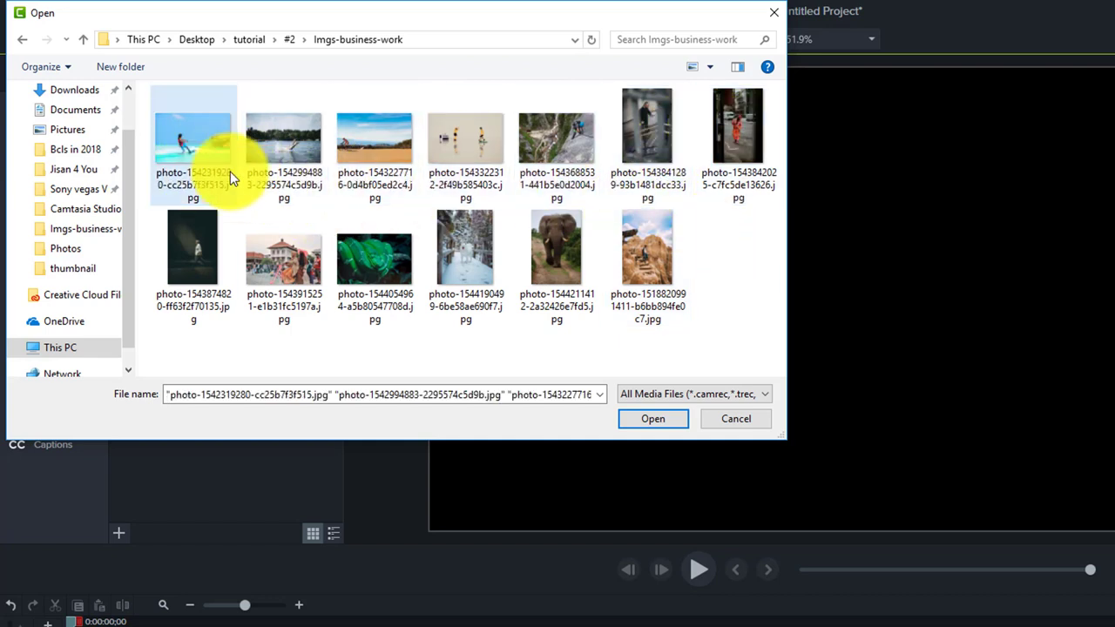
left_click(230, 172)
left_click(445, 221, "shift")
left_click(375, 174)
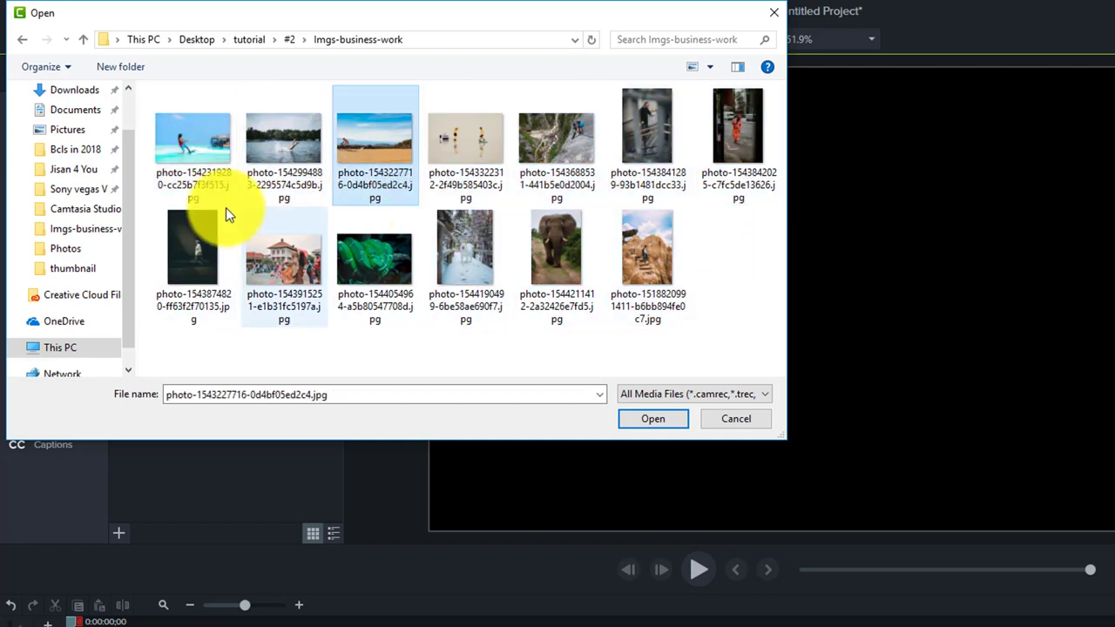
Import the first four photos of the Imgs-business-work folder into the media bin.
left_click(213, 202)
left_click(366, 179, "ctrl")
left_click(292, 162, "ctrl")
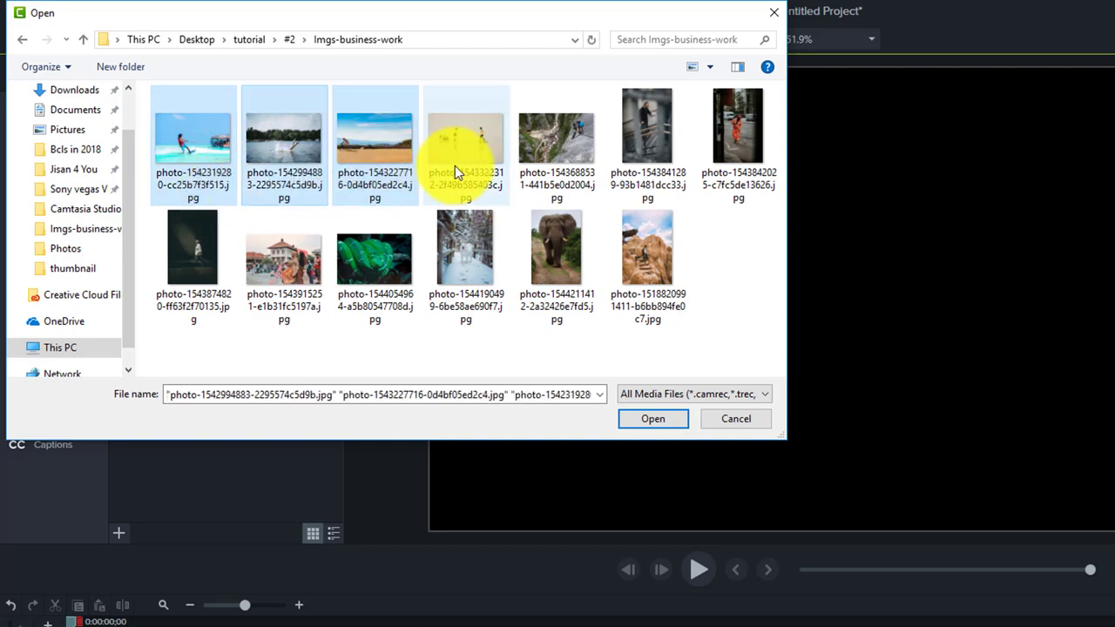
left_click(457, 165, "ctrl")
left_click(653, 419)
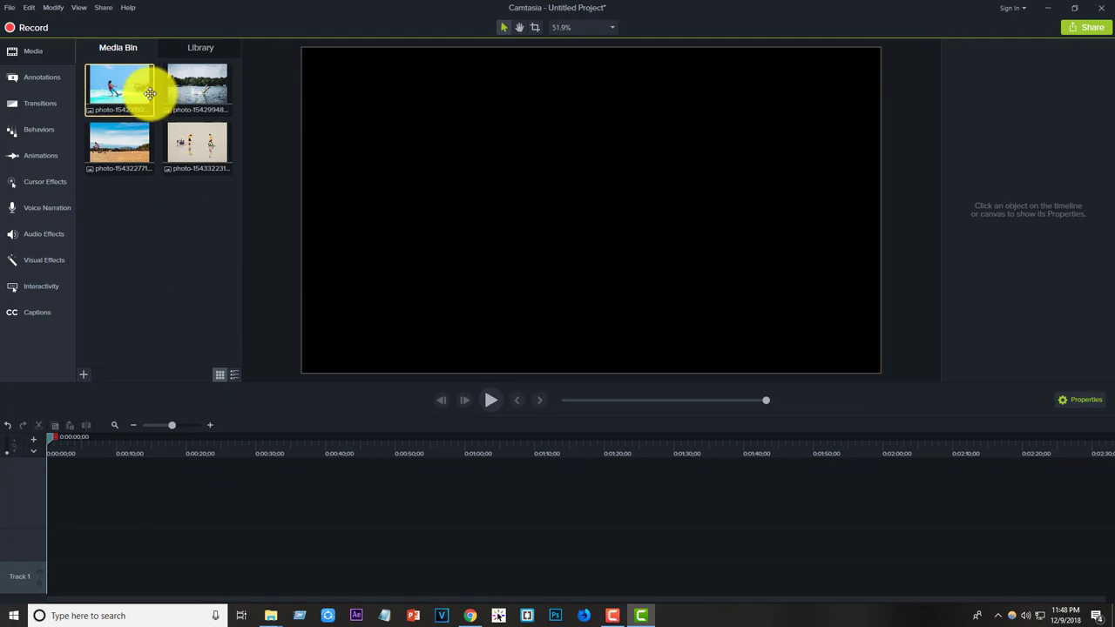
left_click(210, 92)
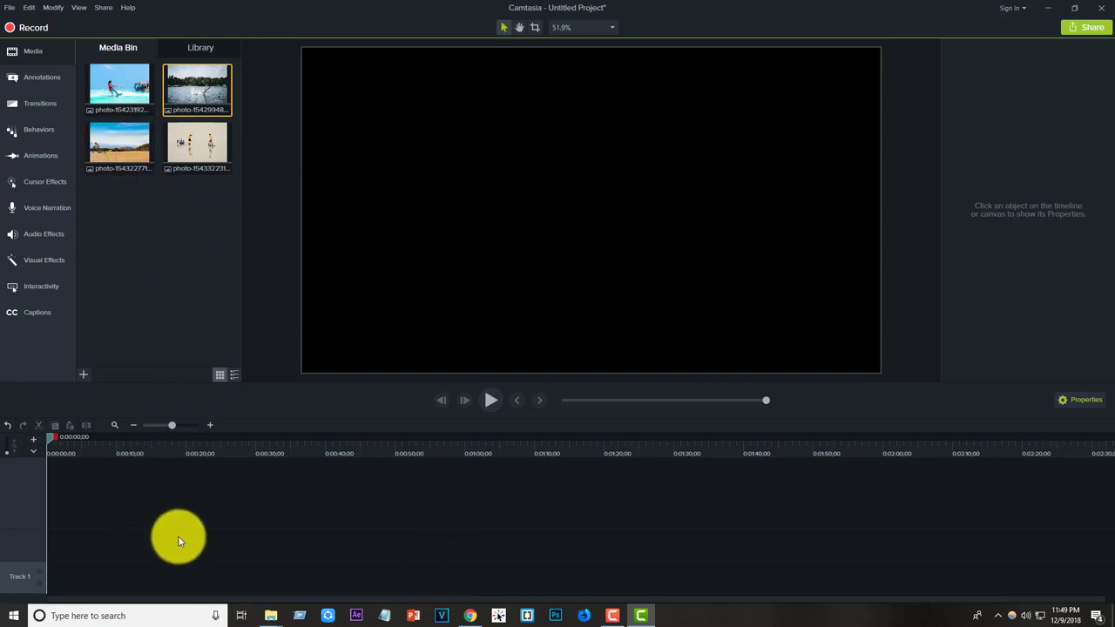
left_click(123, 90)
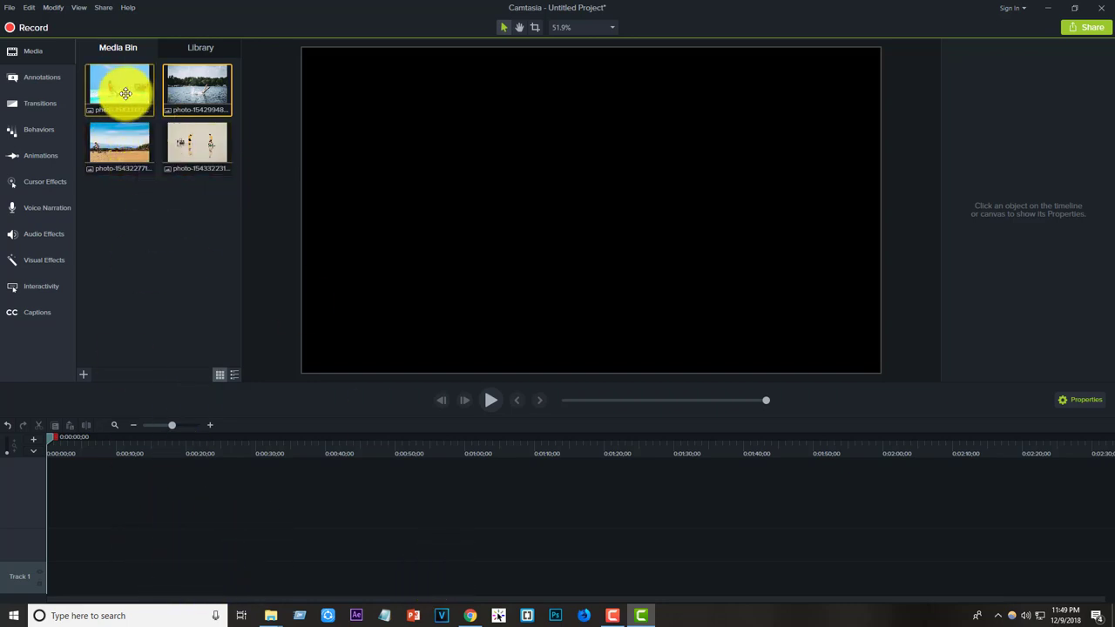
left_click(185, 225)
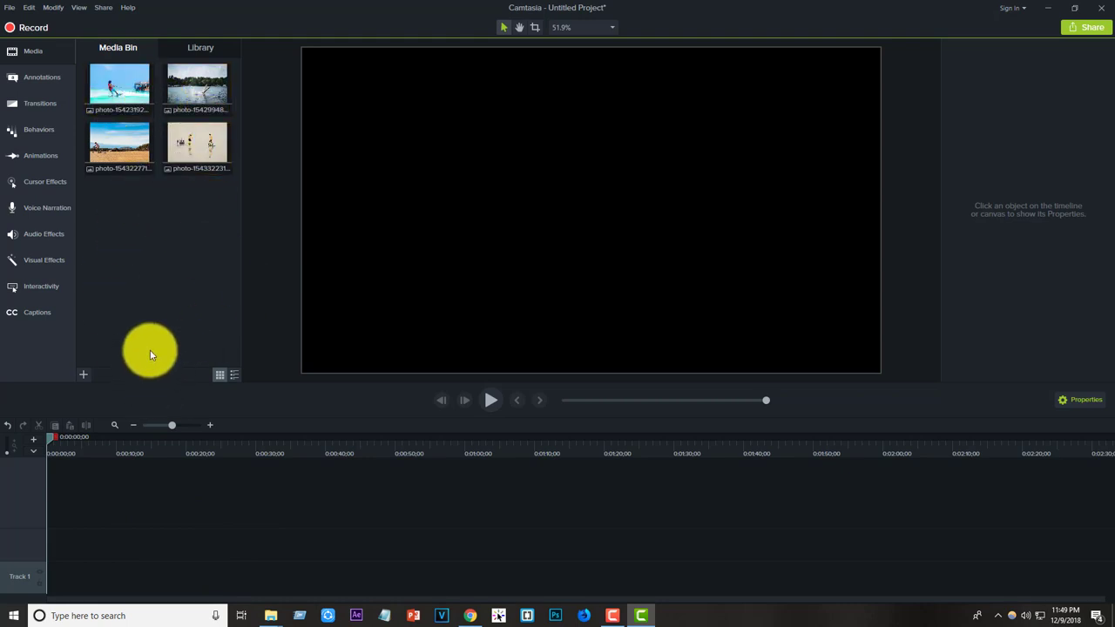
Place the wakeboarder, lake and beige-background photos one after another on Track 2, previewing the playback along the way.
left_click_drag(113, 103, 87, 544)
left_click(200, 100)
key("space")
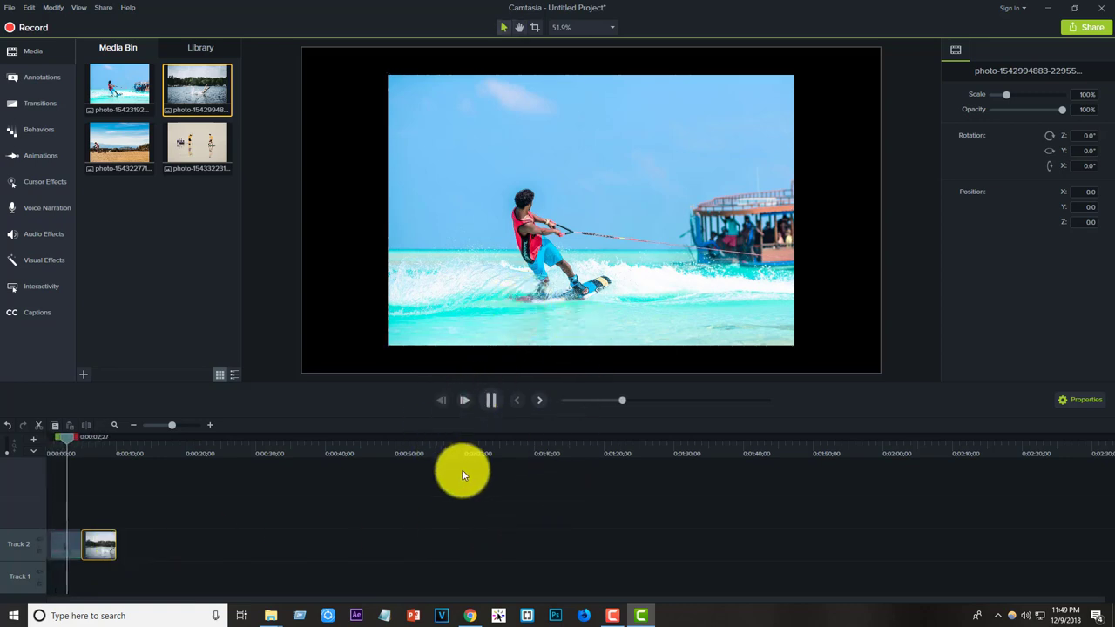
key("space")
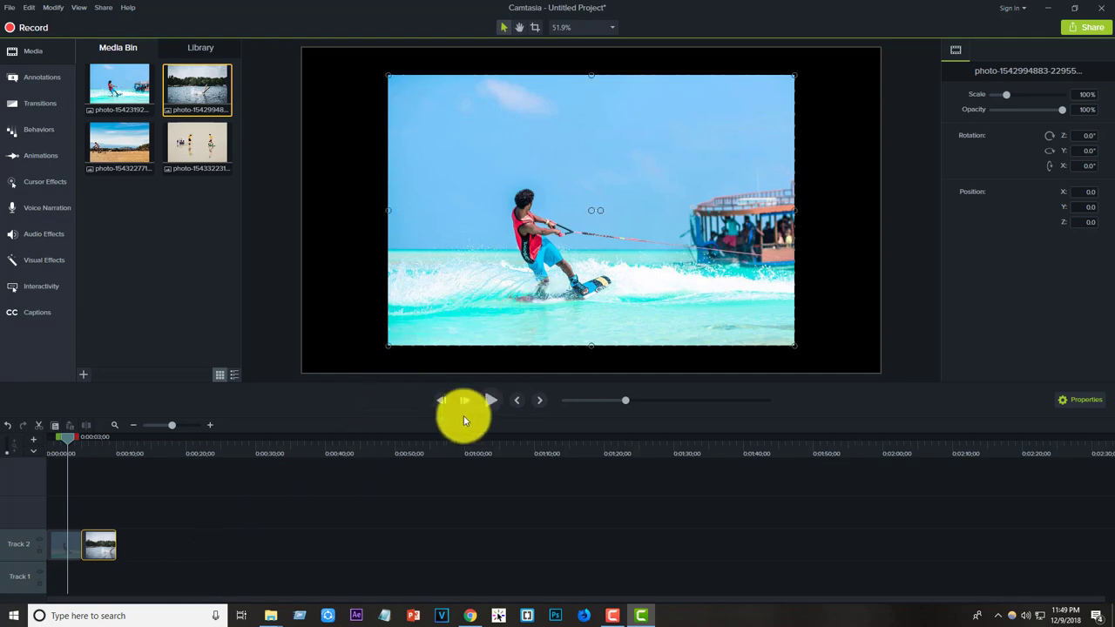
left_click(513, 324)
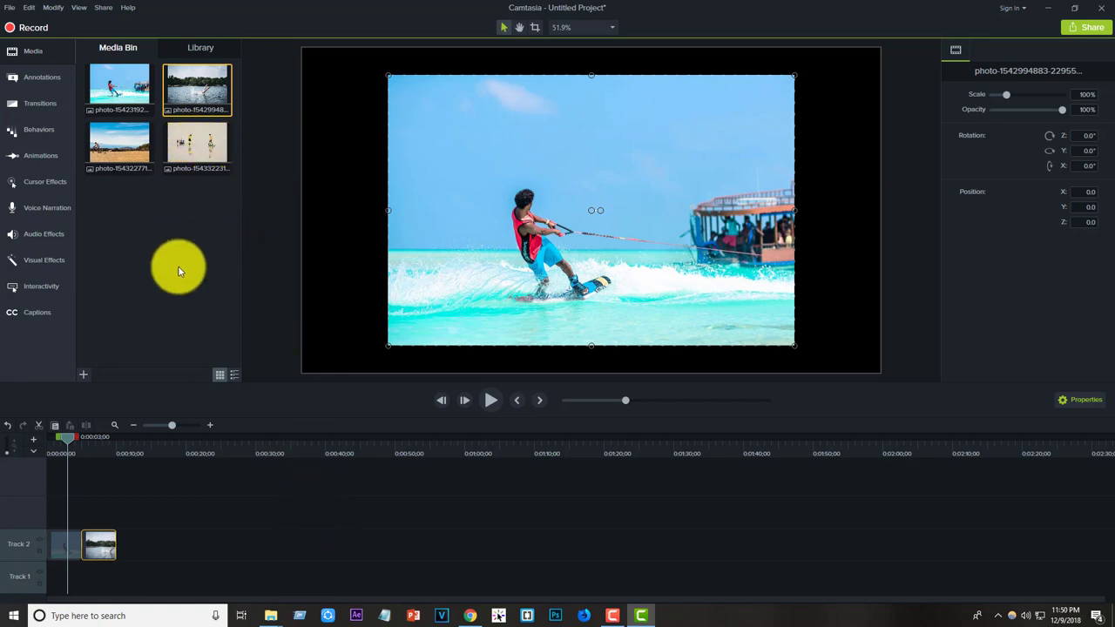
left_click_drag(182, 150, 122, 541)
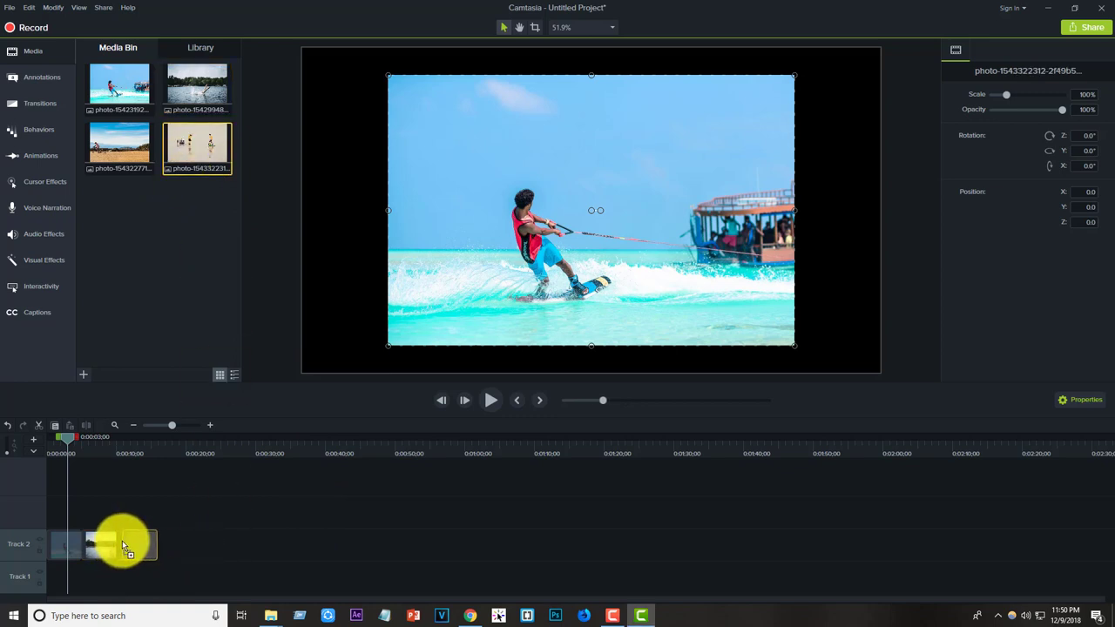
Preview the bokehdots, floatingboxes, flyingapps, laptopopen and morphingtriangles animated backgrounds from the media library.
left_click(195, 47)
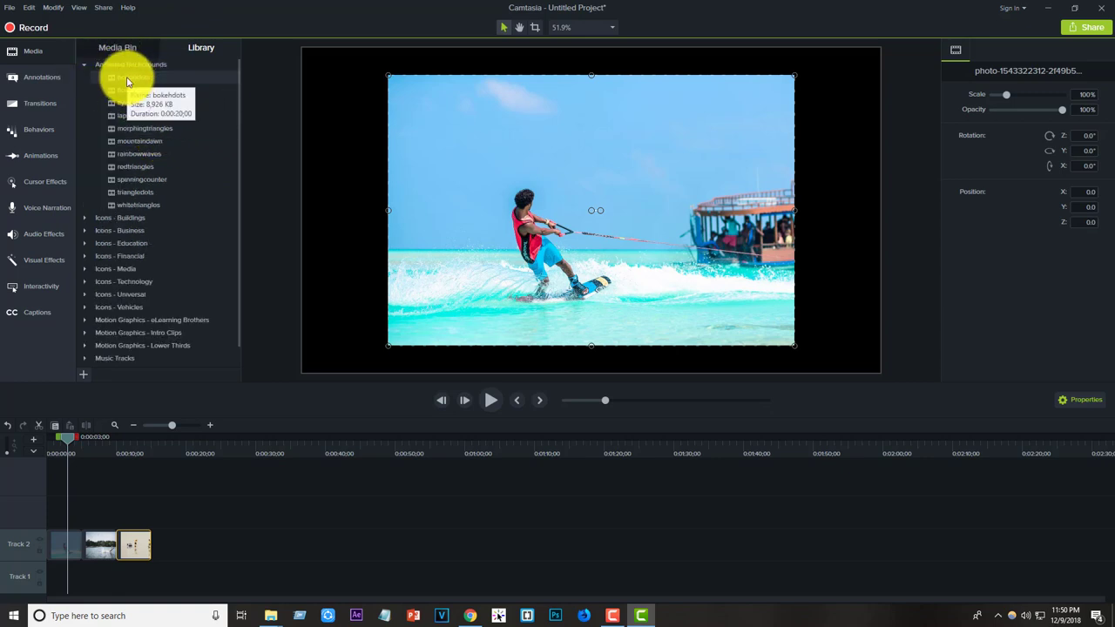
double_click(122, 84)
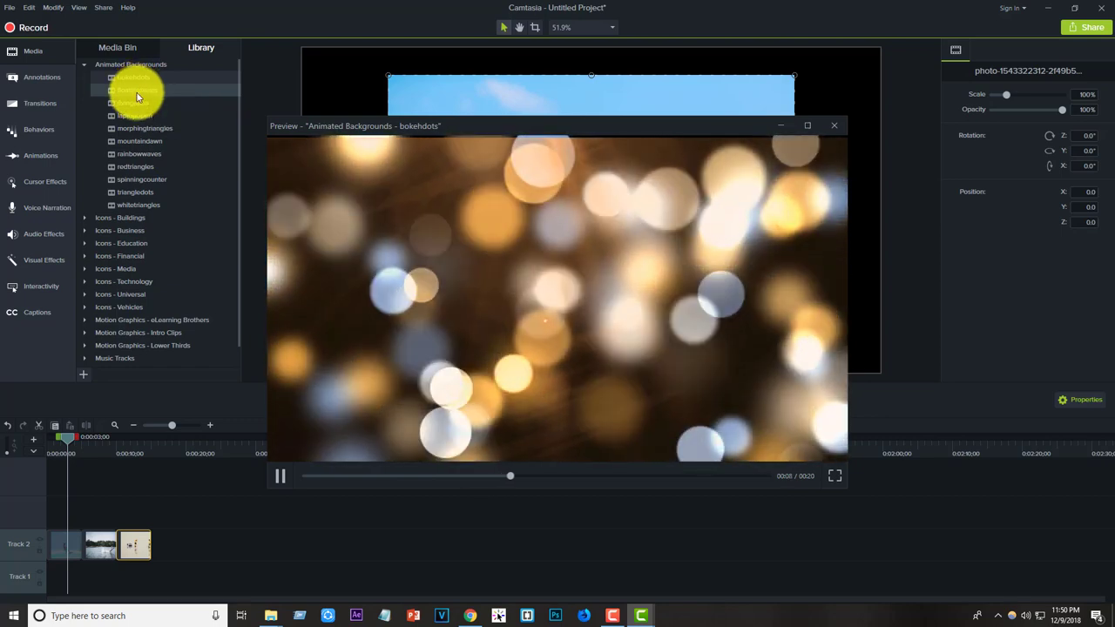
double_click(137, 89)
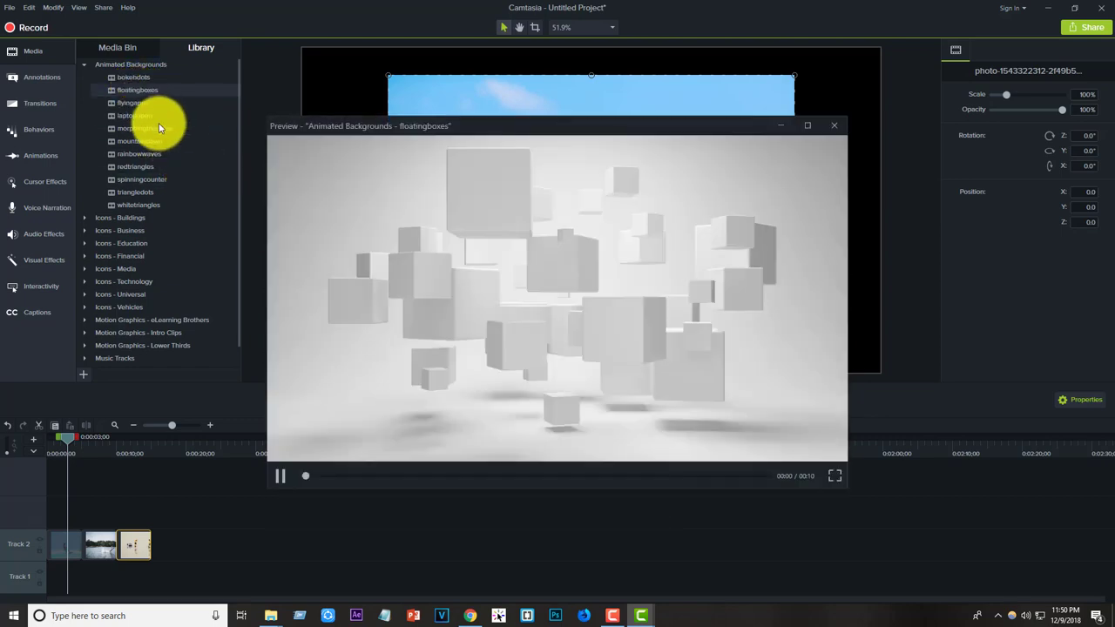
left_click(147, 105)
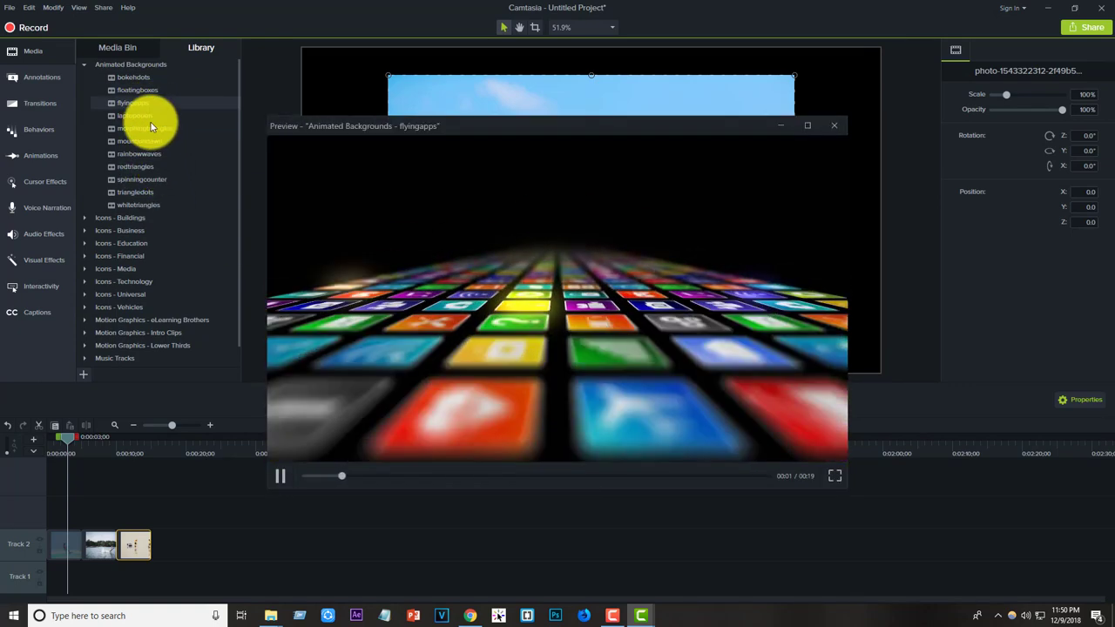
left_click(148, 115)
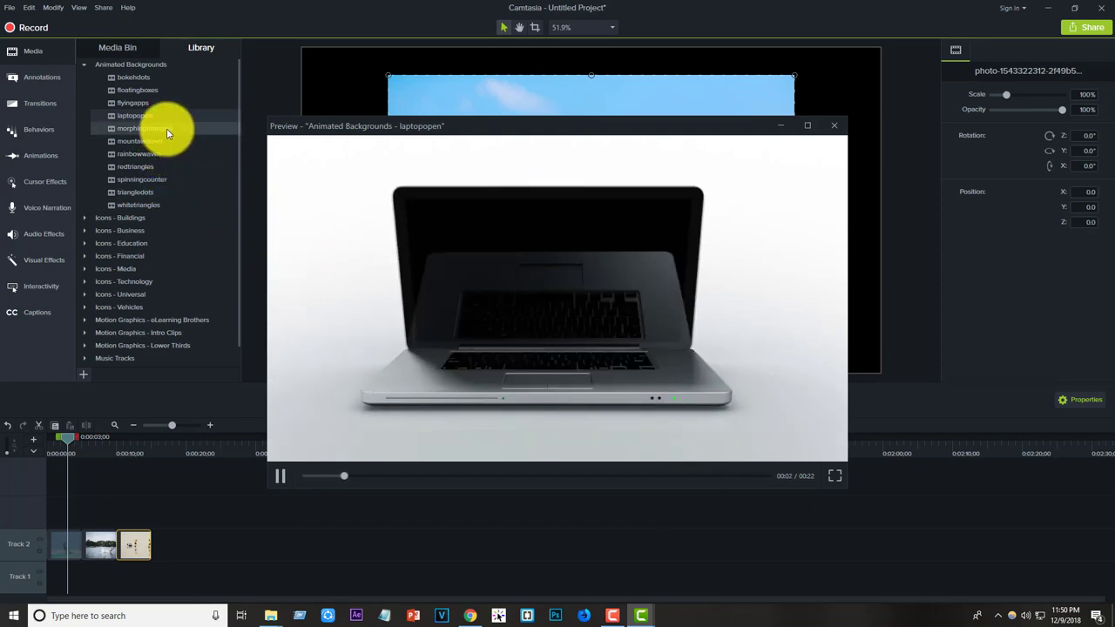
left_click(166, 128)
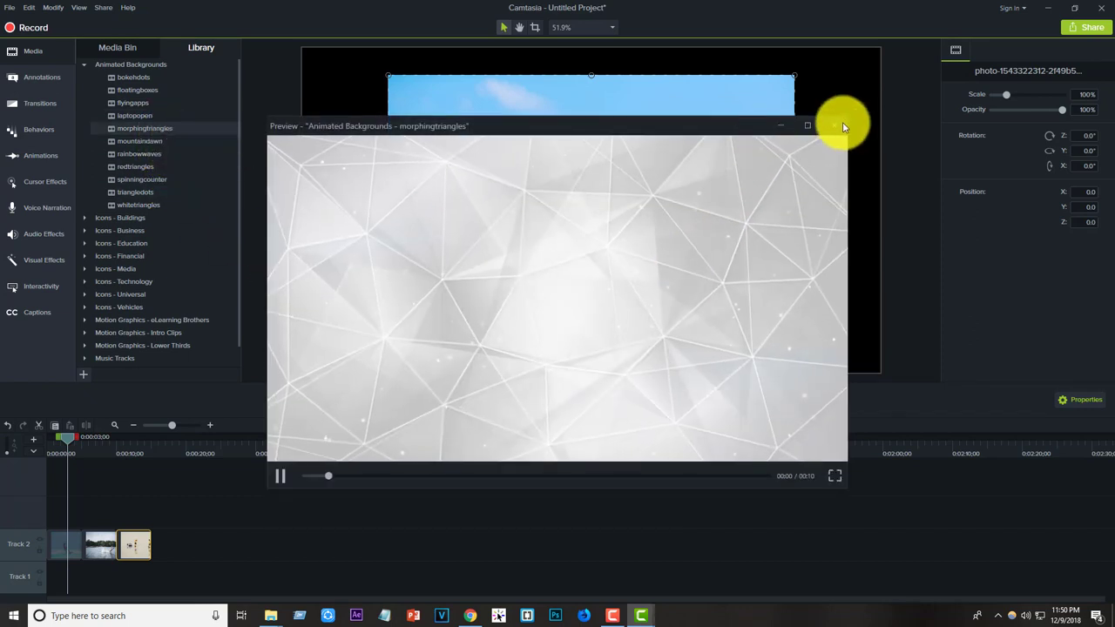
left_click(840, 125)
Place the morphingtriangles background directly after the third photo on Track 2, scrub through it, and preview the rainbowwaves background.
left_click_drag(157, 128, 172, 544)
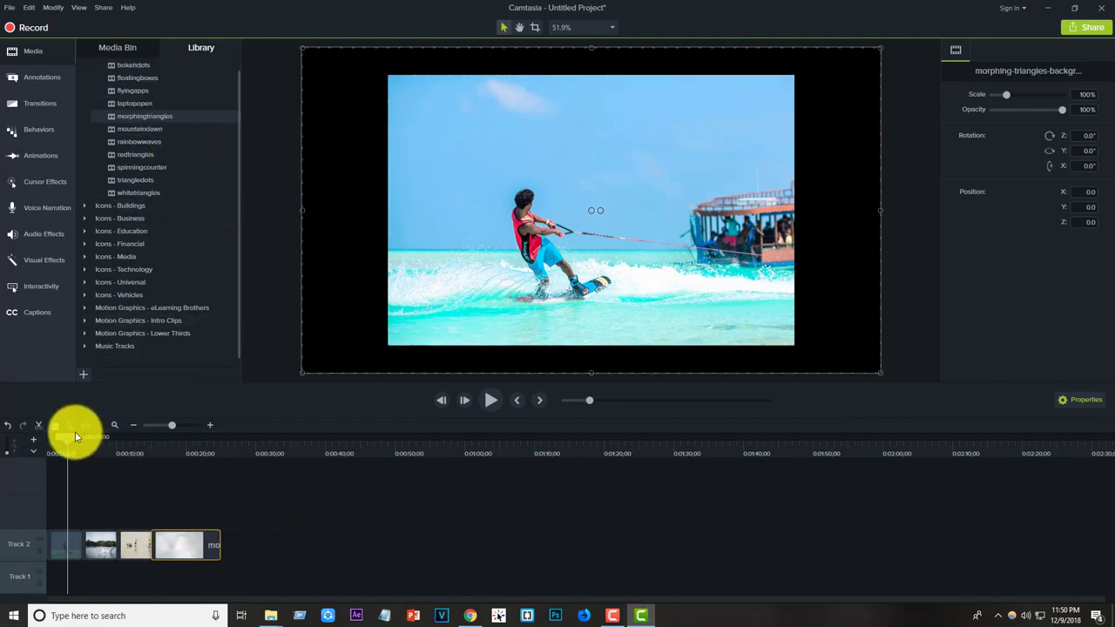
left_click_drag(75, 435, 218, 439)
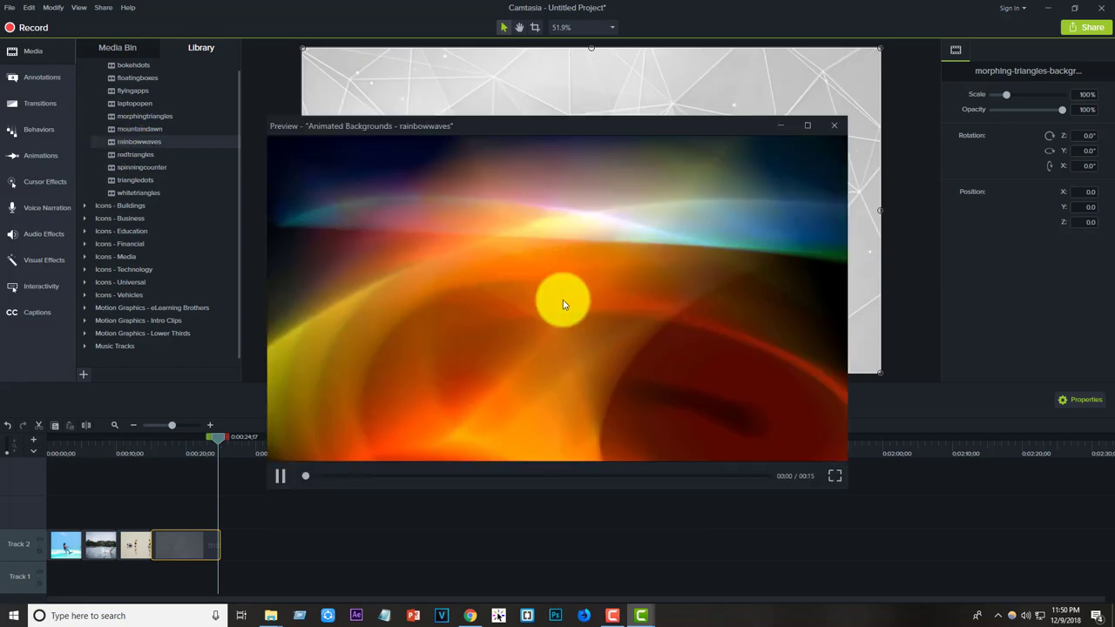
left_click(837, 122)
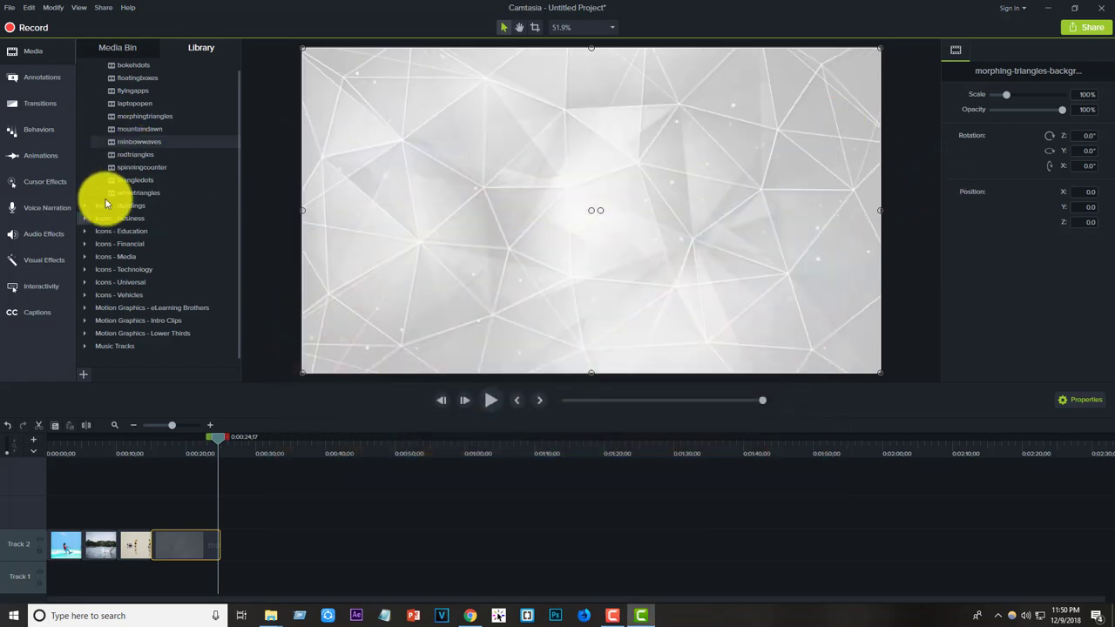
Preview the apartment-02 and house-03 icons in the library's Icons - Buildings folder.
scroll(108, 194, "up", 1)
left_click(86, 66)
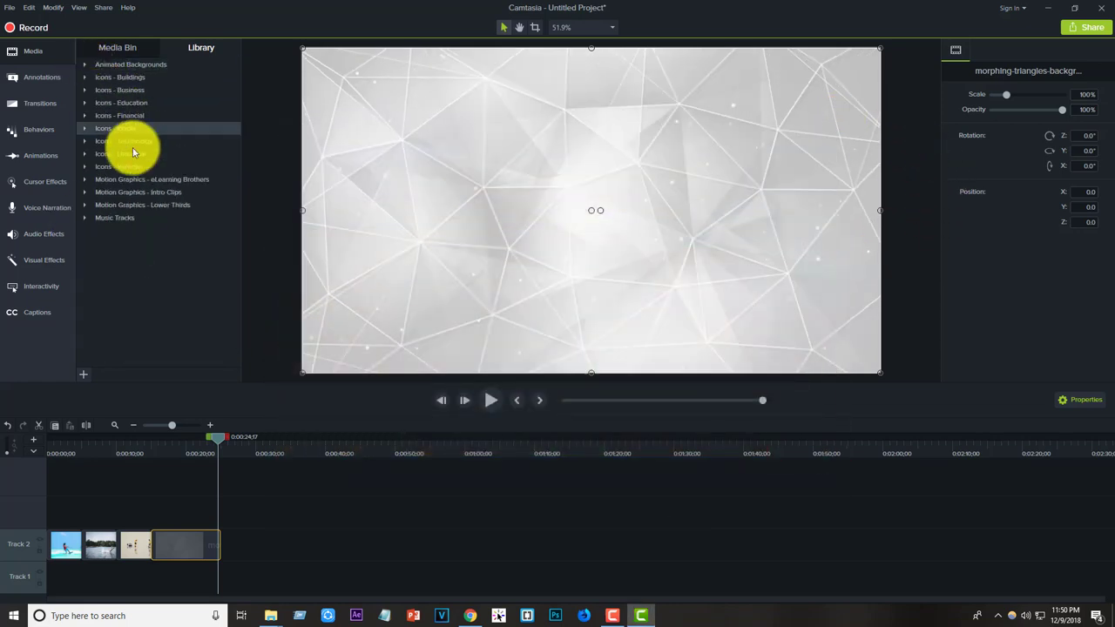
left_click(88, 77)
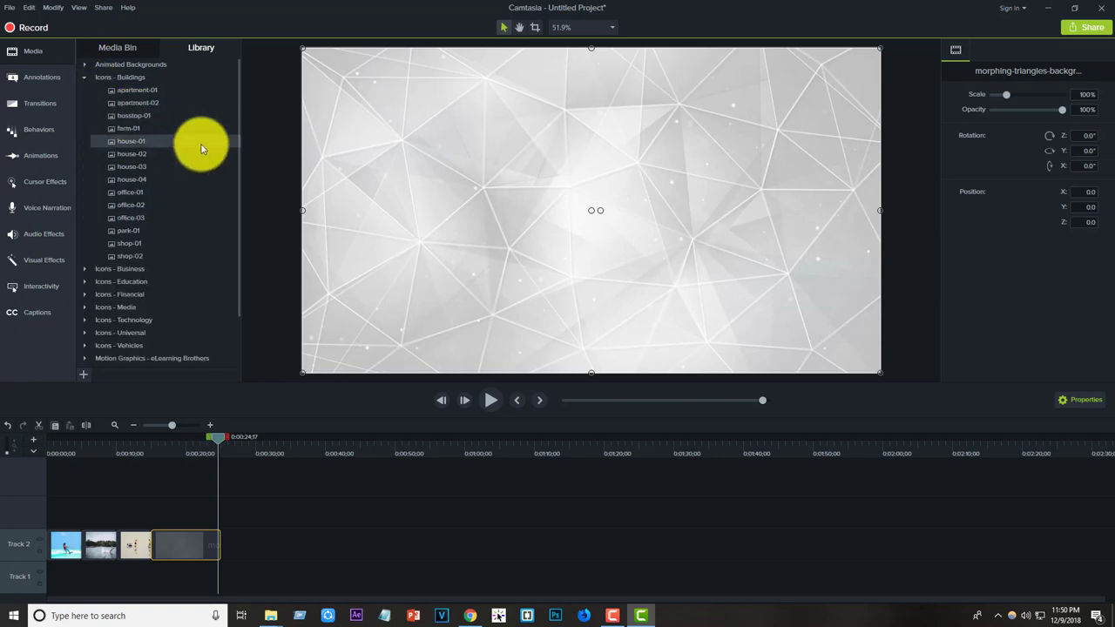
double_click(156, 102)
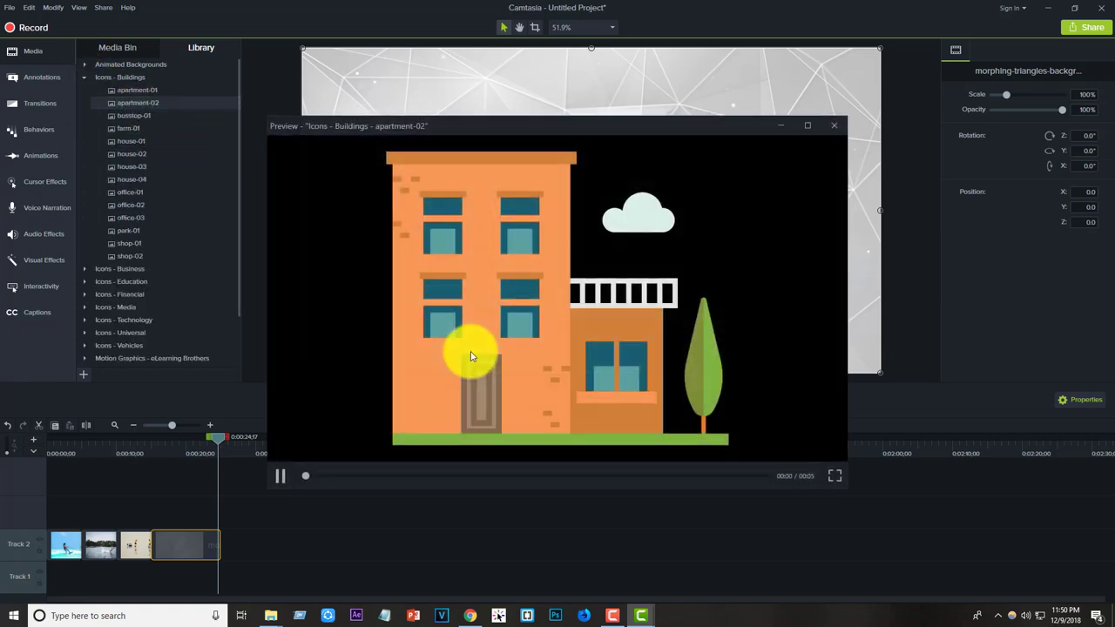
left_click(833, 126)
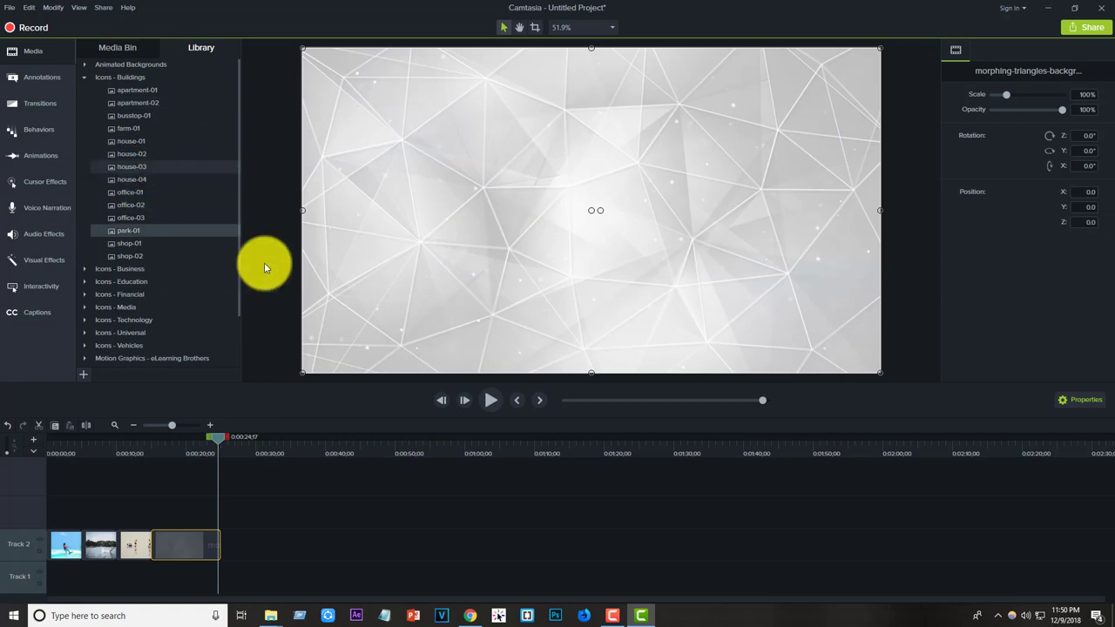
double_click(151, 169)
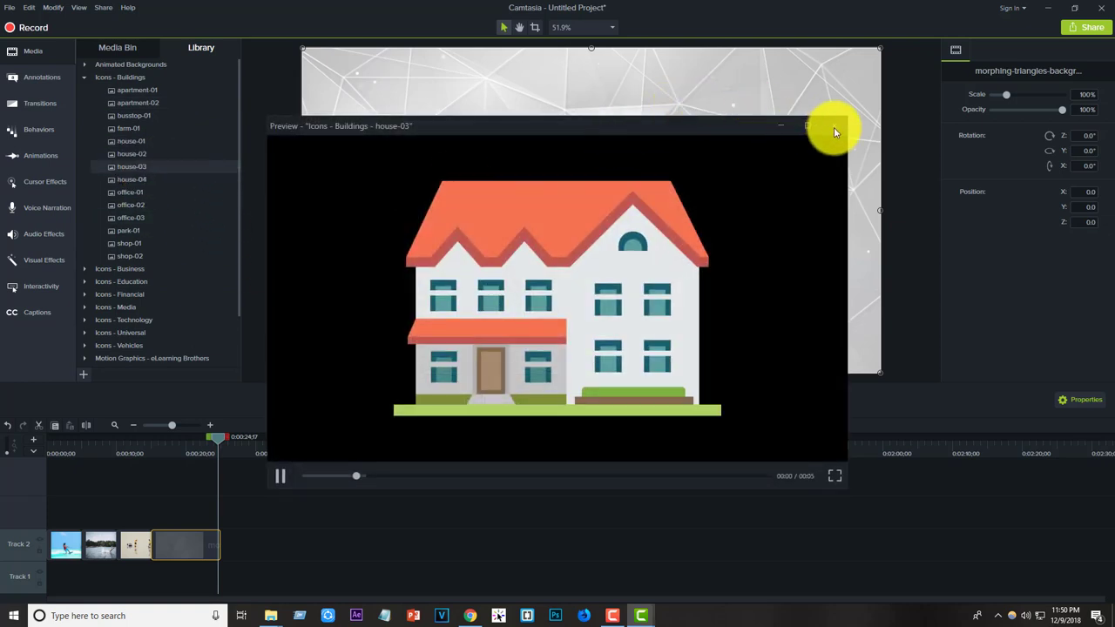
left_click(834, 128)
left_click(84, 77)
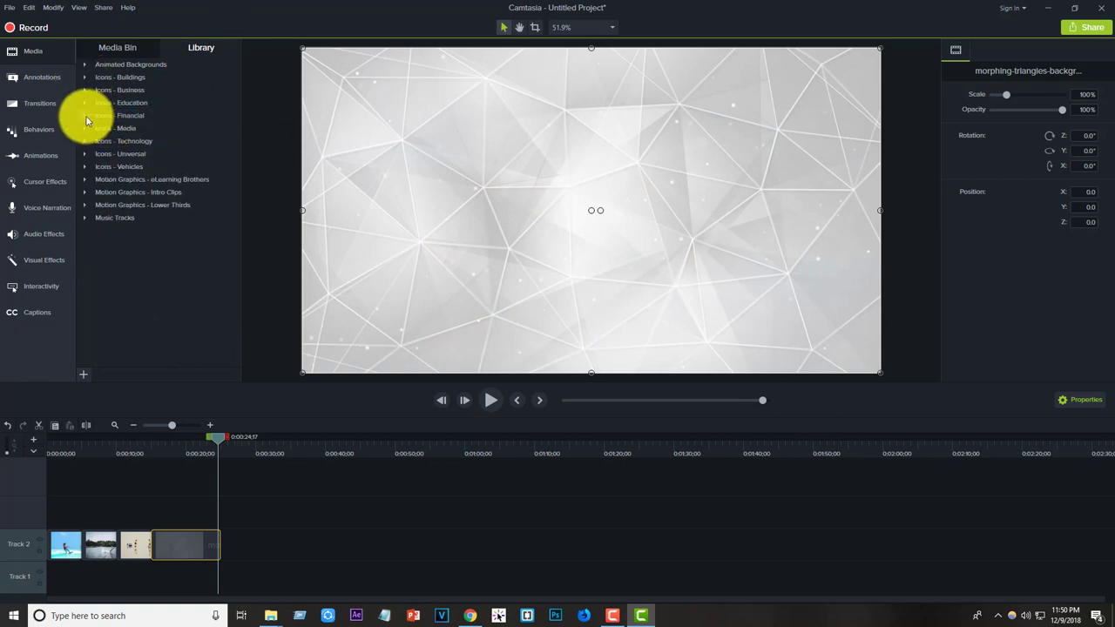
Preview the sale-01 icon in the library's Icons - Financial folder.
left_click(84, 116)
double_click(127, 179)
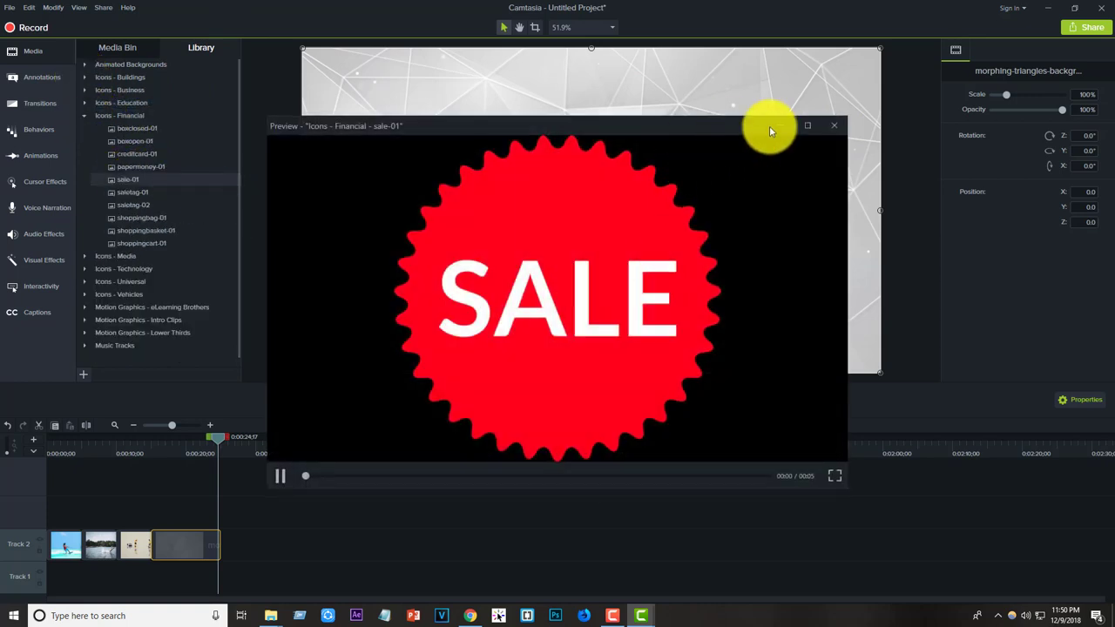
left_click(834, 126)
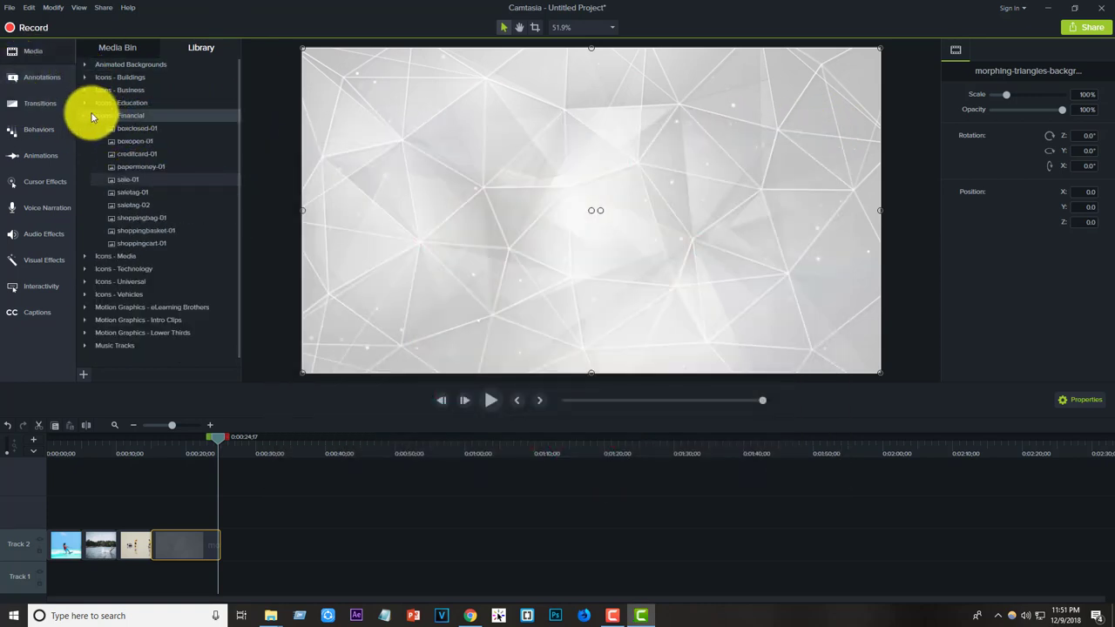
left_click(85, 116)
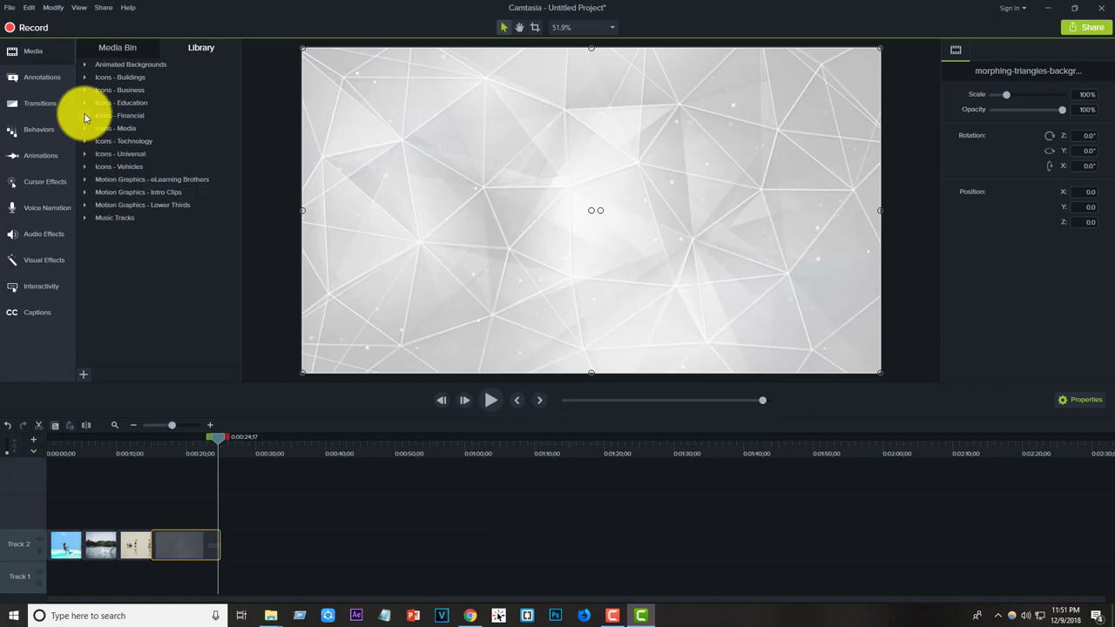
Preview the asimpleway and asweetfeeling songs in the library's Music Tracks folder.
left_click(84, 218)
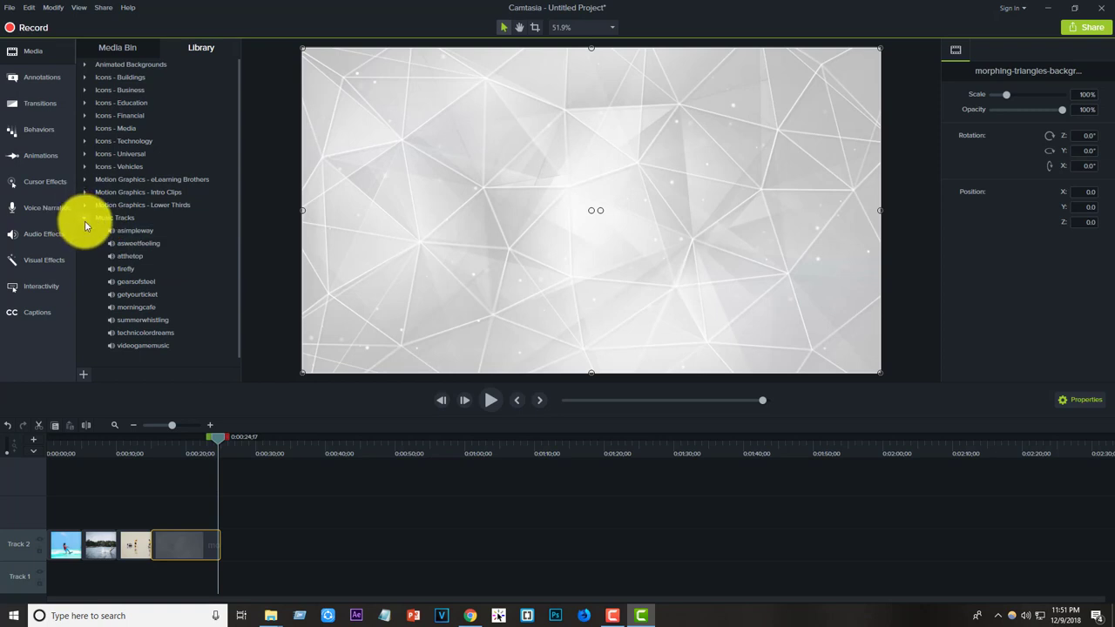
double_click(125, 233)
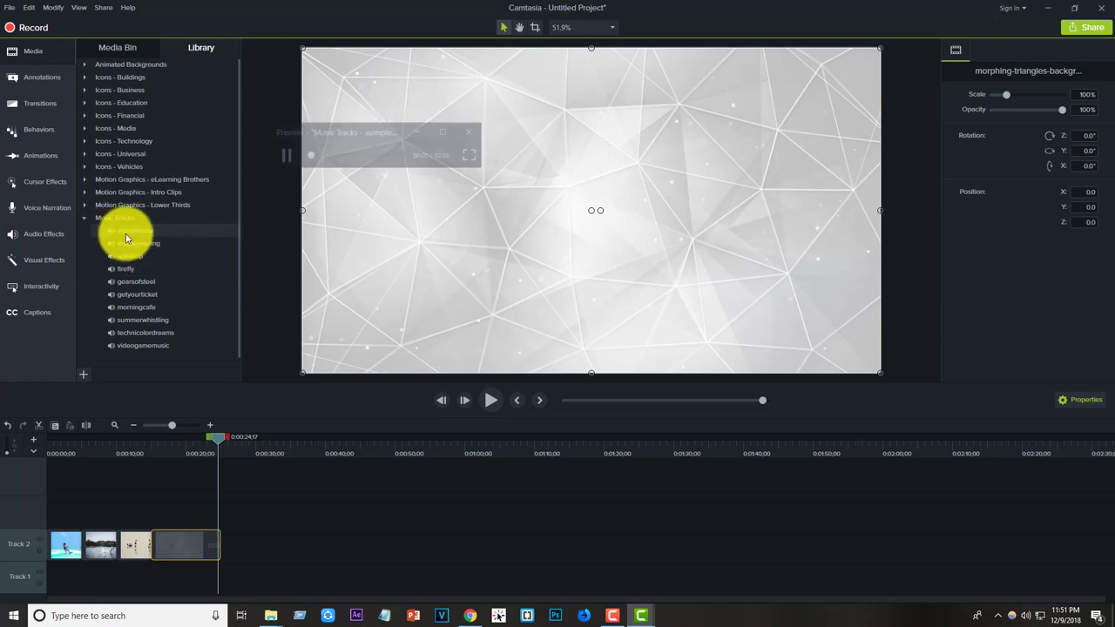
left_click(470, 125)
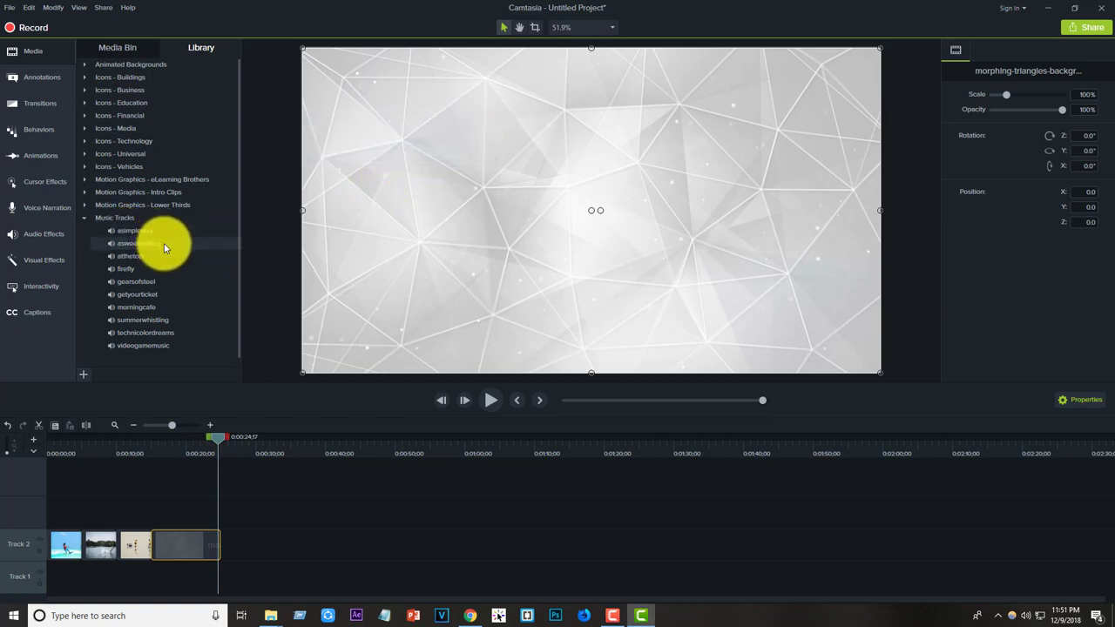
double_click(134, 244)
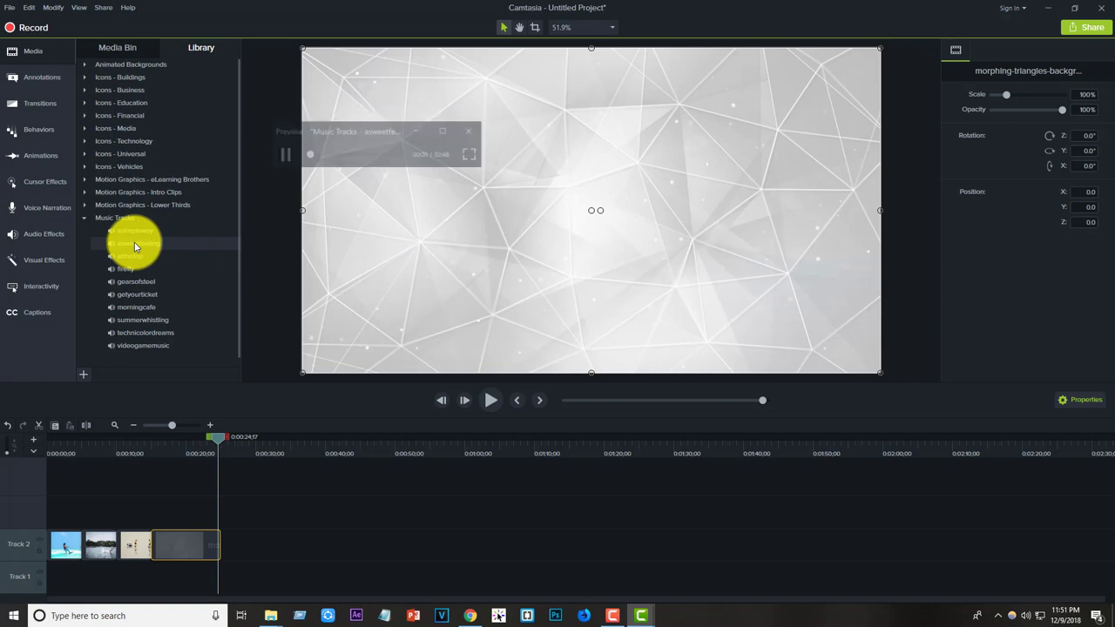
left_click(473, 128)
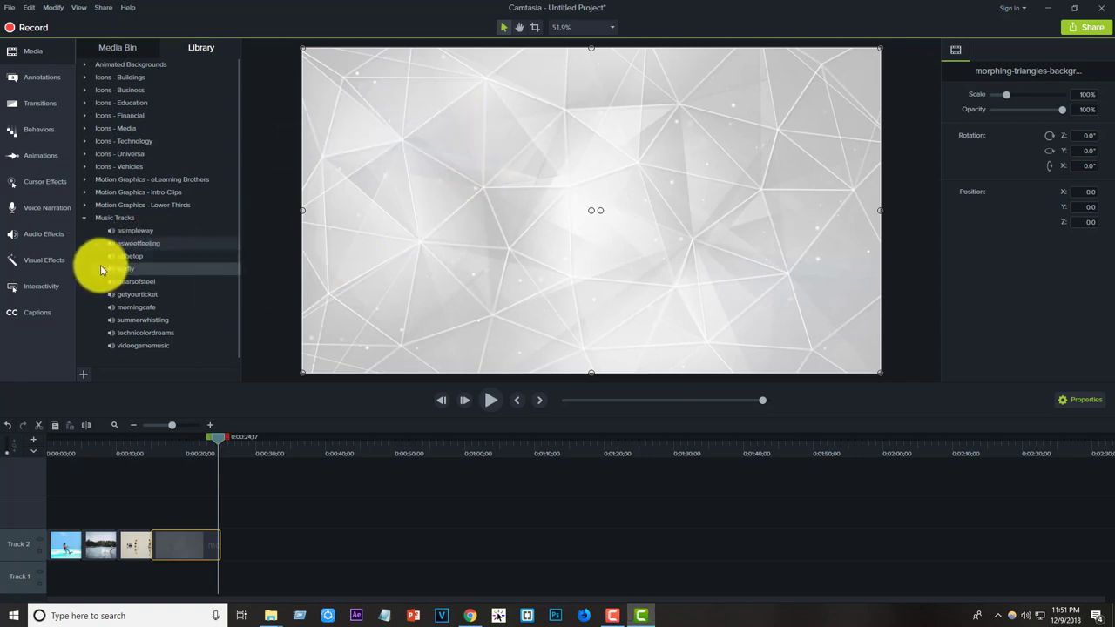
left_click(85, 218)
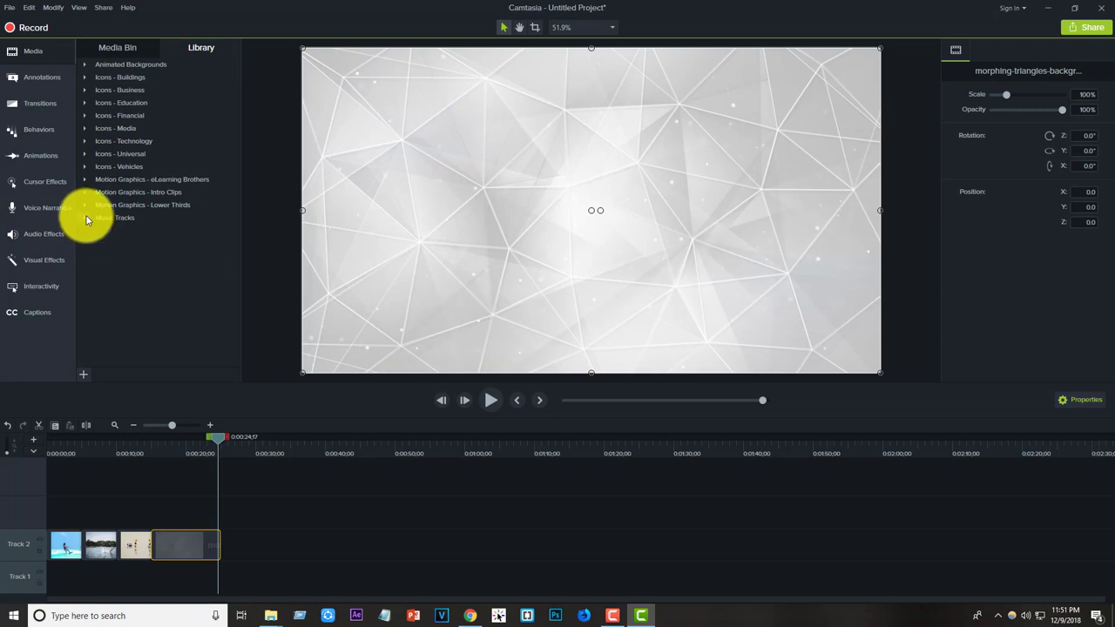
Add the basicthird-01 lower third to Track 3 above the morphingtriangles clip and scrub through its opening.
left_click(85, 205)
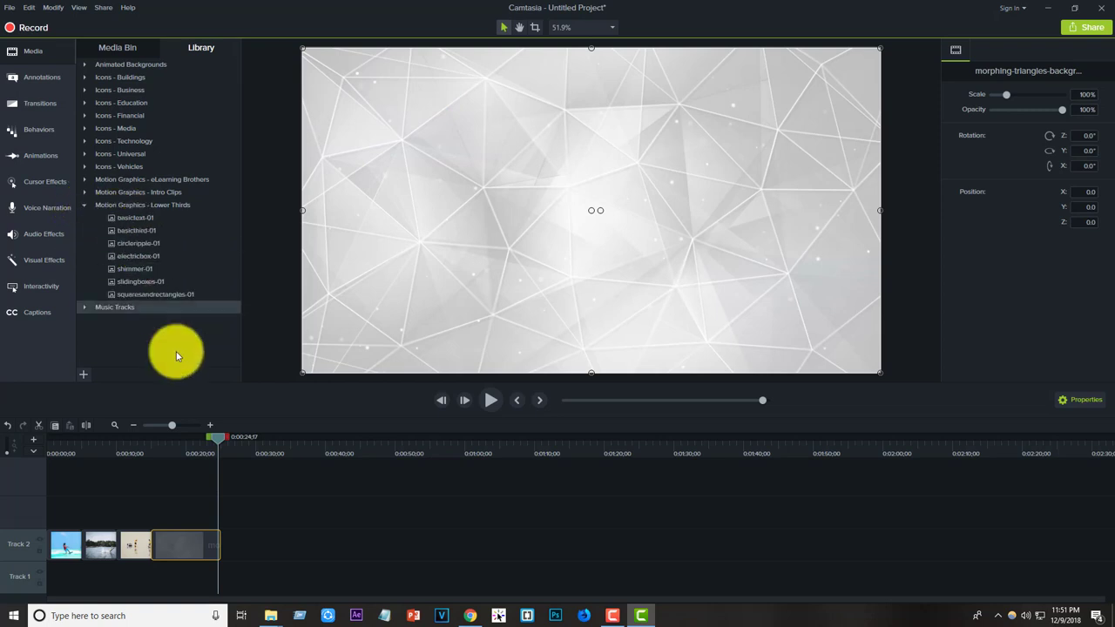
left_click_drag(134, 229, 184, 515)
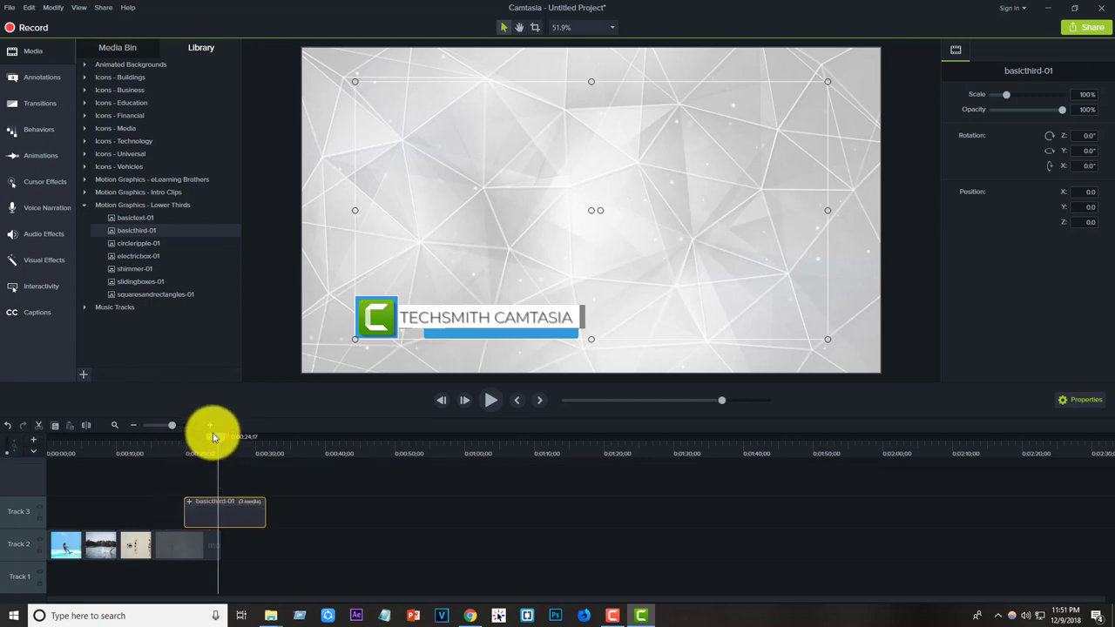
left_click_drag(217, 435, 192, 438)
left_click(488, 319)
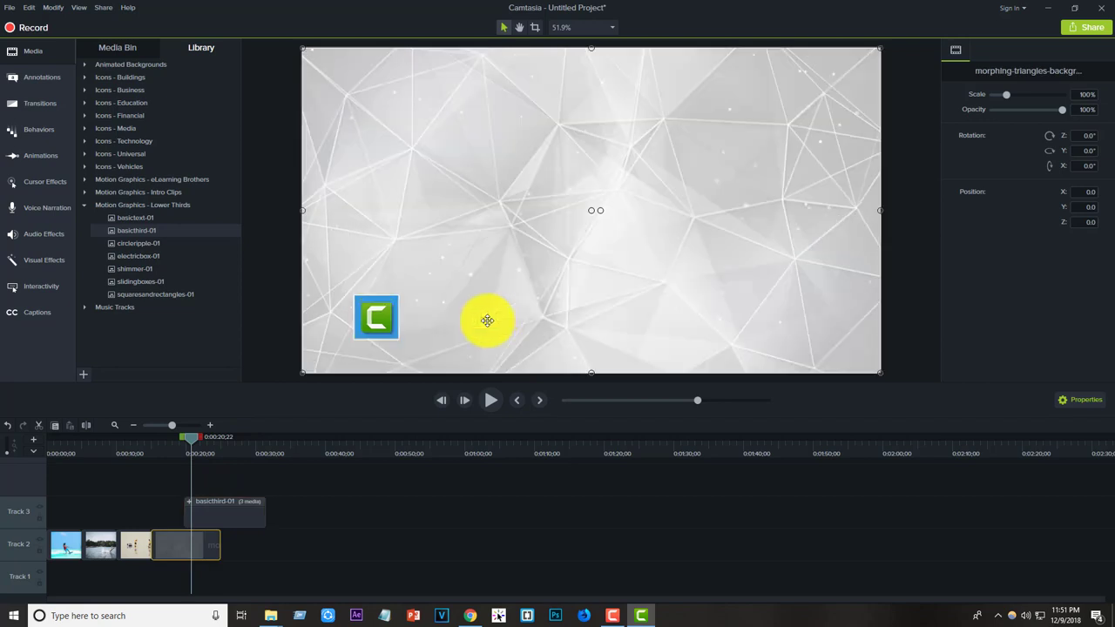
left_click(238, 511)
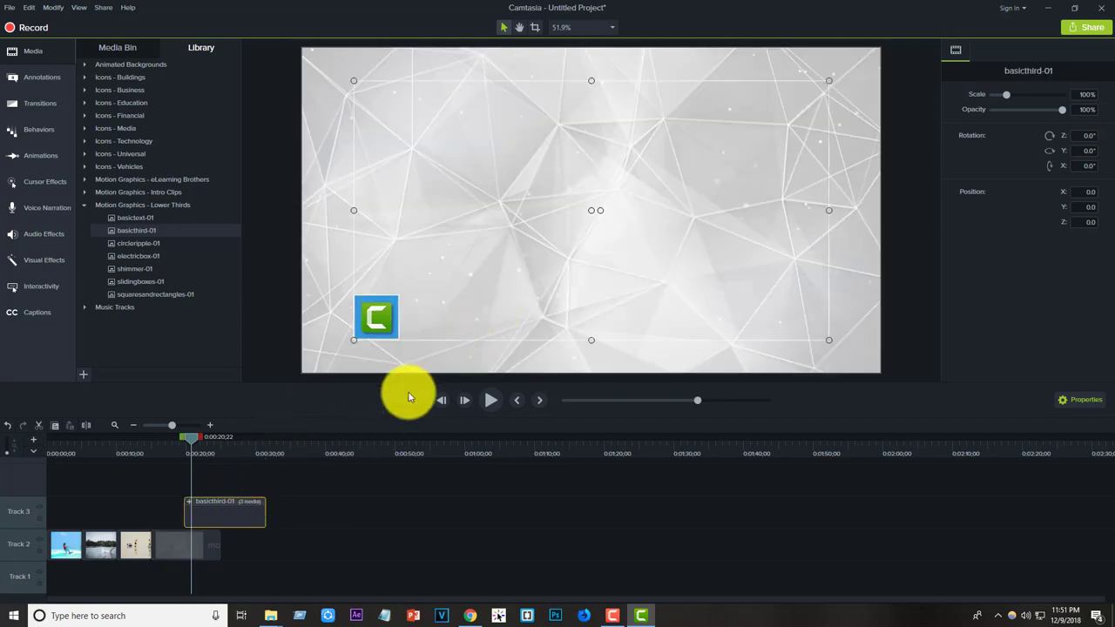
mouse_move(189, 440)
left_mouse_down()
mouse_move(174, 438)
mouse_move(201, 441)
mouse_move(180, 440)
left_mouse_up()
Add another basicthird-01 lower third to Track 3, starting above the lake photo, and play back that section.
left_click_drag(133, 231, 104, 518)
left_click_drag(176, 442, 67, 456)
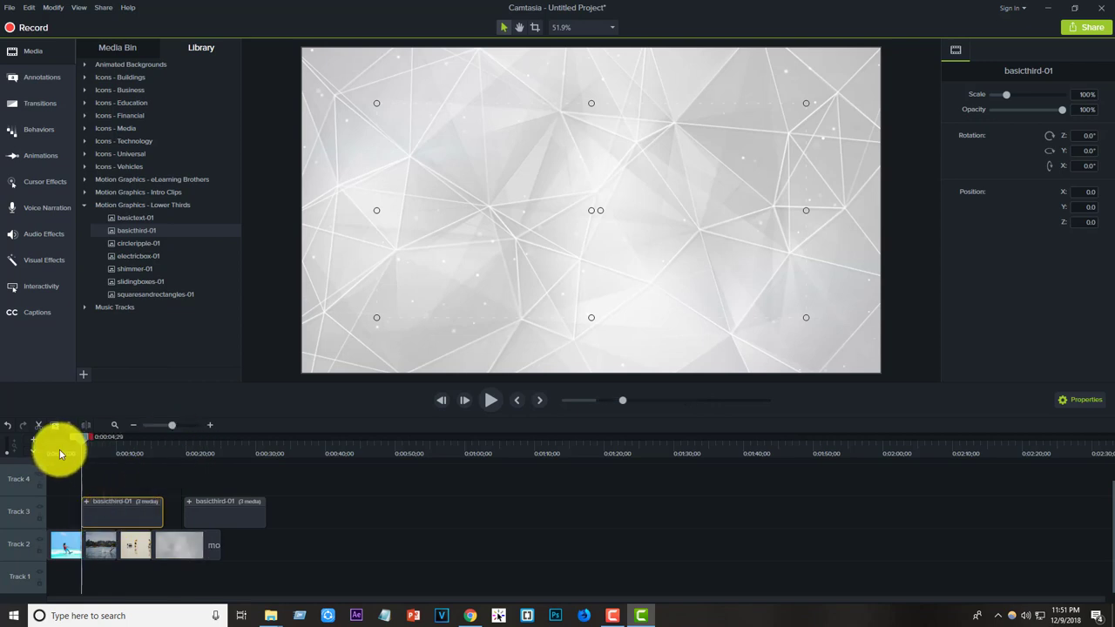
key("space")
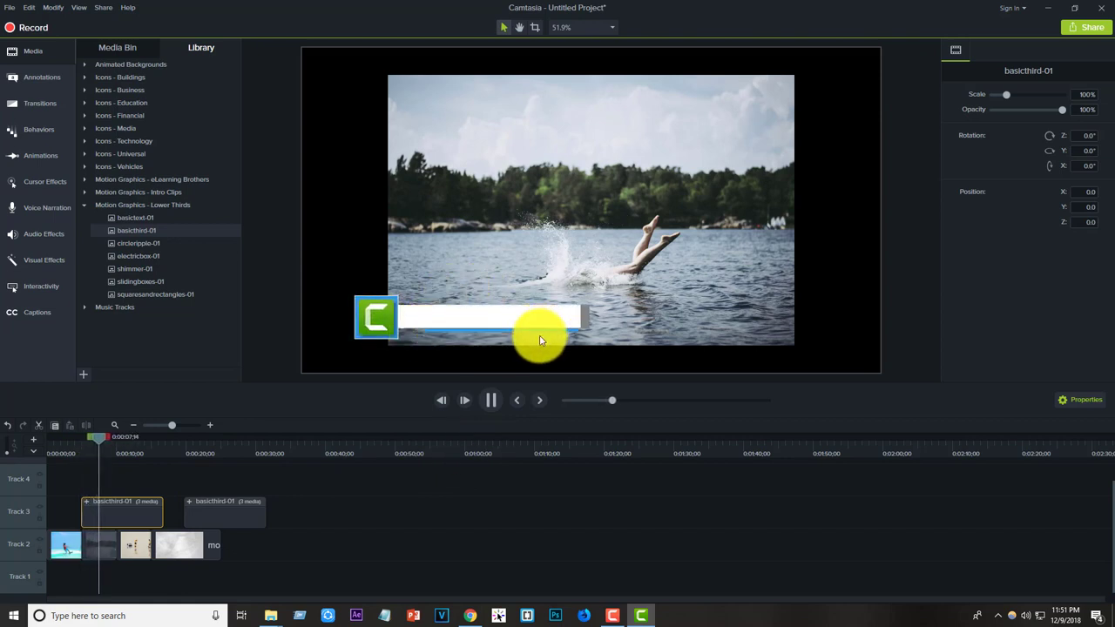
left_click(486, 339)
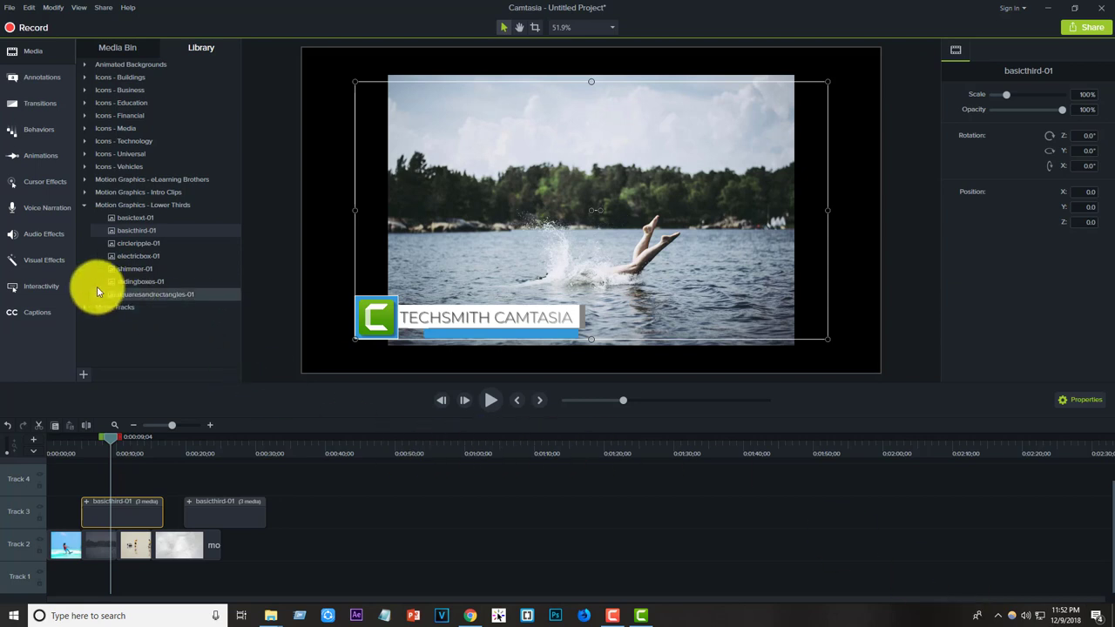
Place the fadingsquares intro clip on Track 2 at about 38 seconds, past the existing clips, and play it back.
left_click(83, 205)
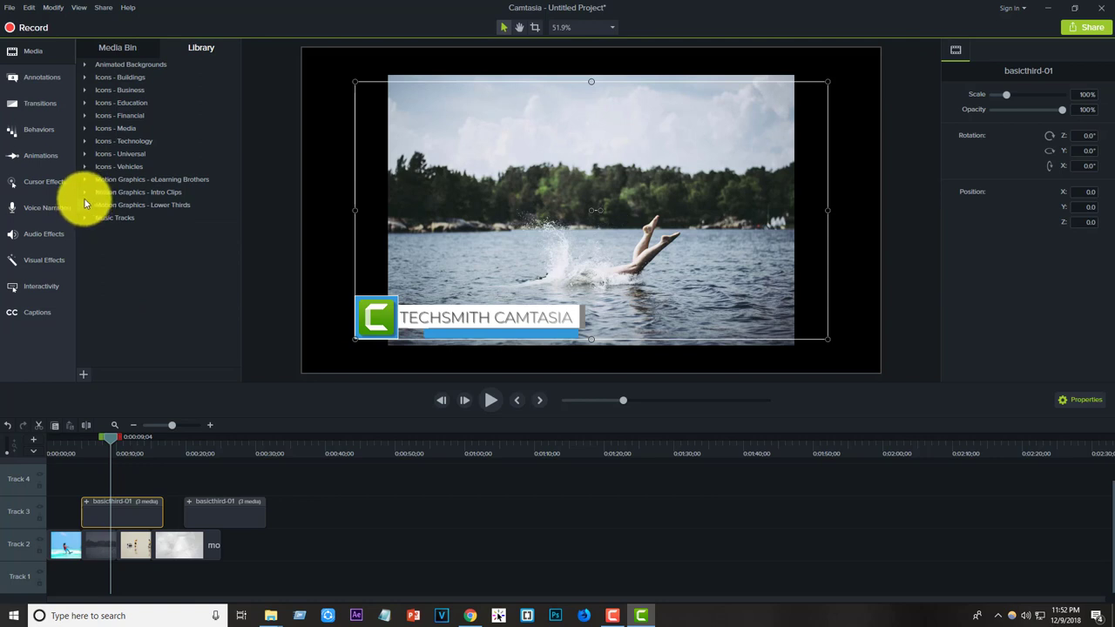
left_click(84, 192)
left_click_drag(154, 207, 312, 543)
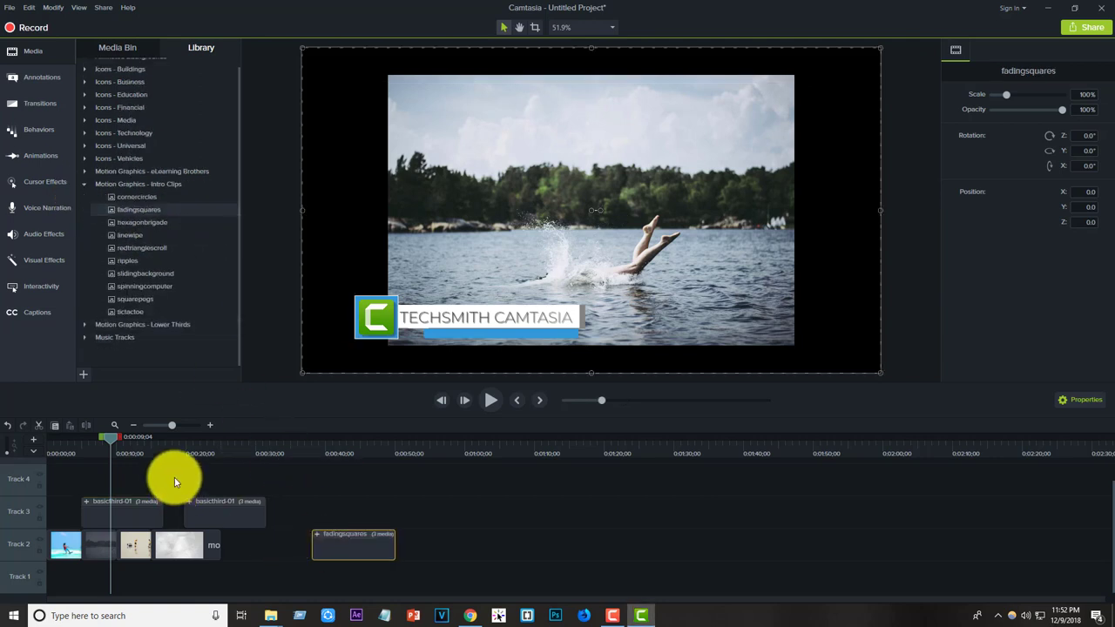
left_click_drag(113, 436, 166, 436)
left_click_drag(328, 438, 347, 430)
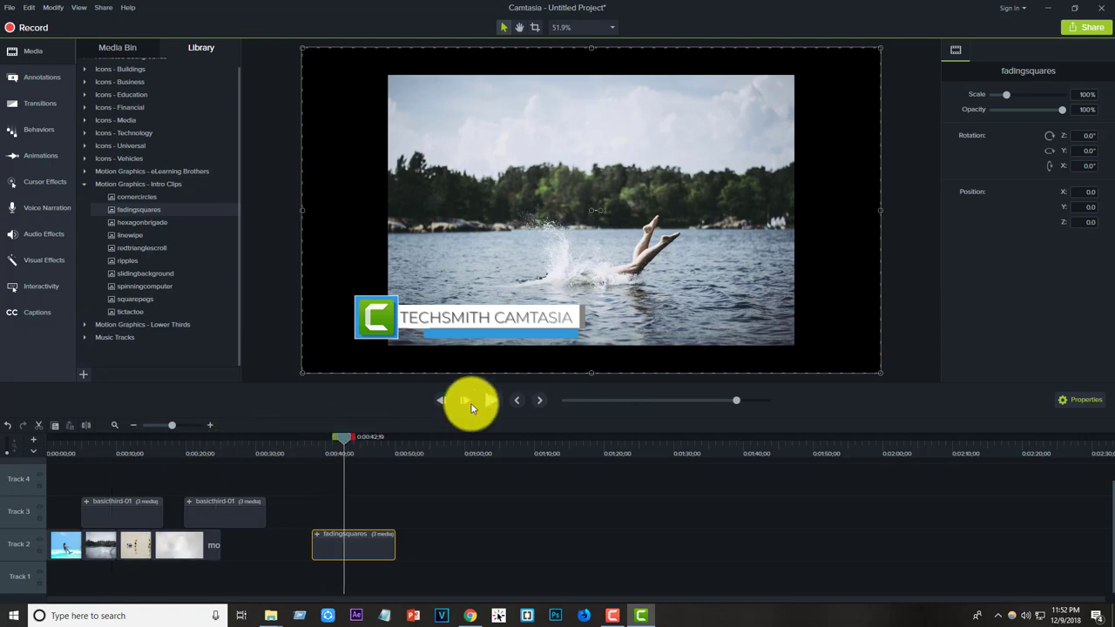
left_click(491, 400)
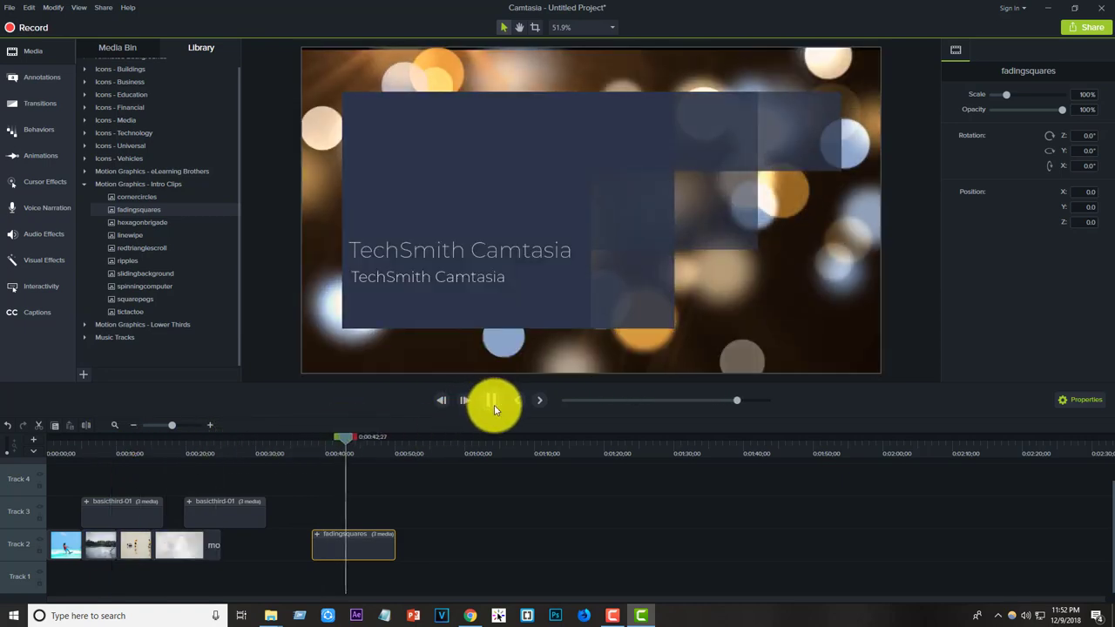
Place the hexagonbrigade intro clip on Track 2 at about 54 seconds and play it back until its title appears.
left_click_drag(111, 222, 409, 547)
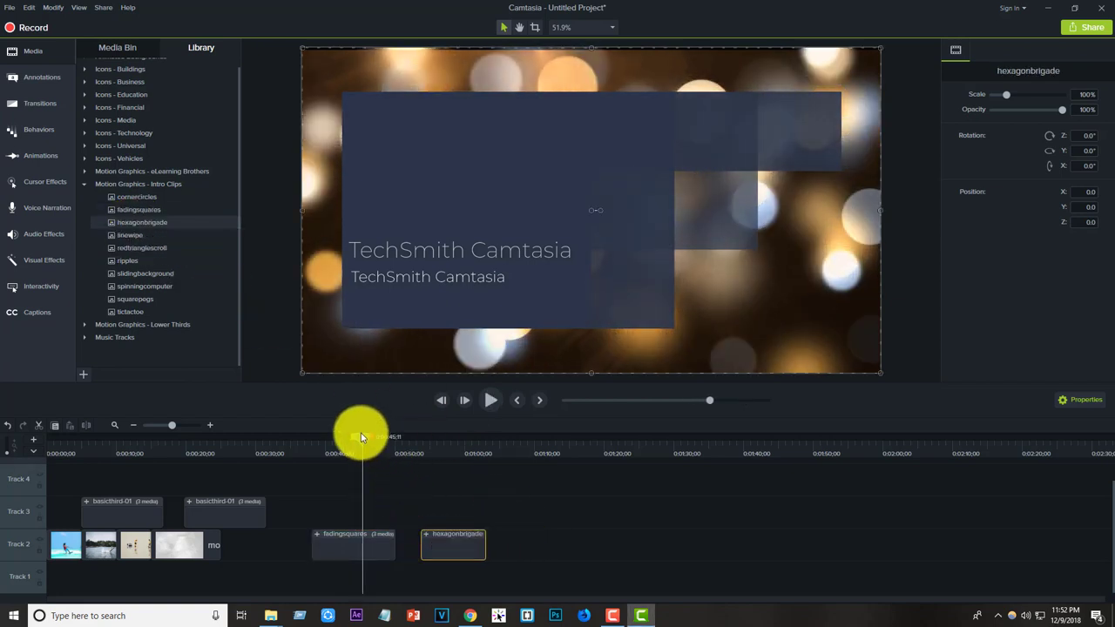
left_click_drag(366, 442, 423, 440)
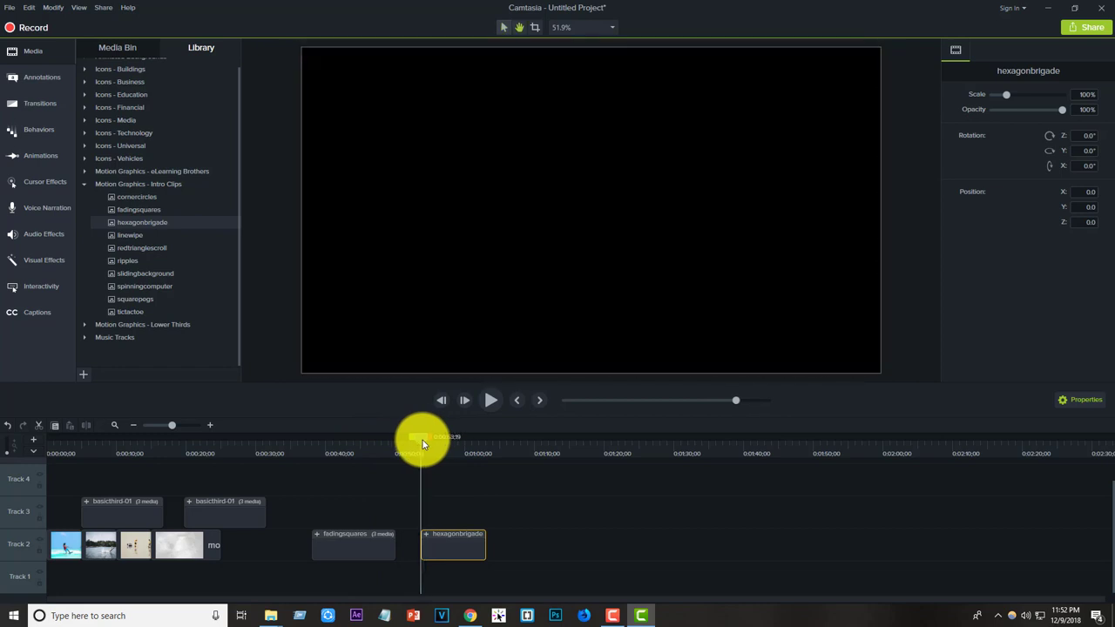
key("space")
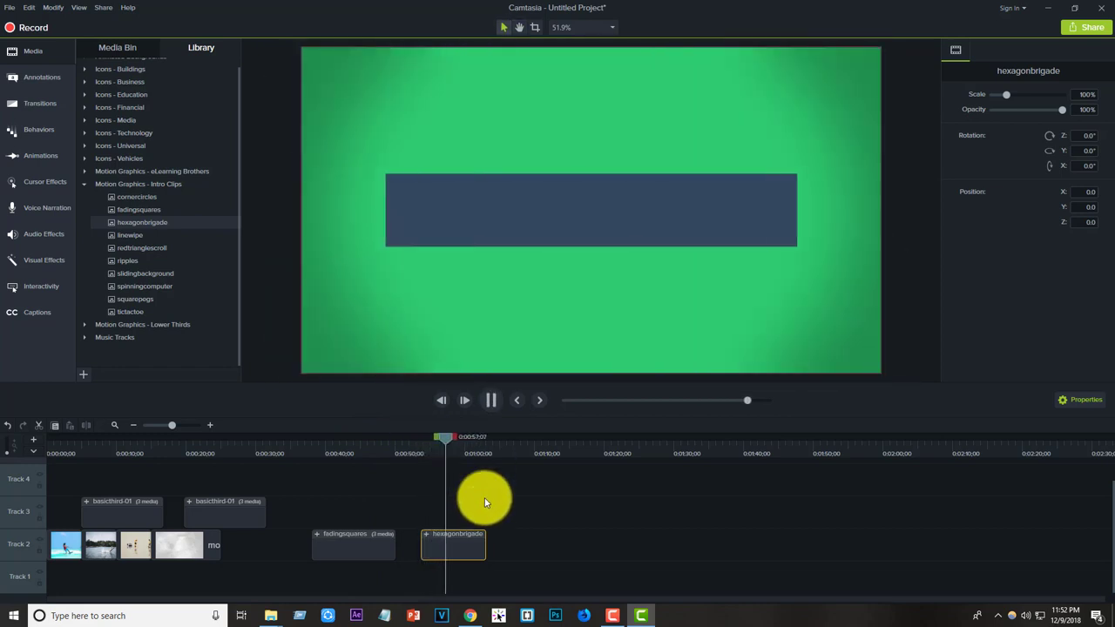
left_click(578, 236)
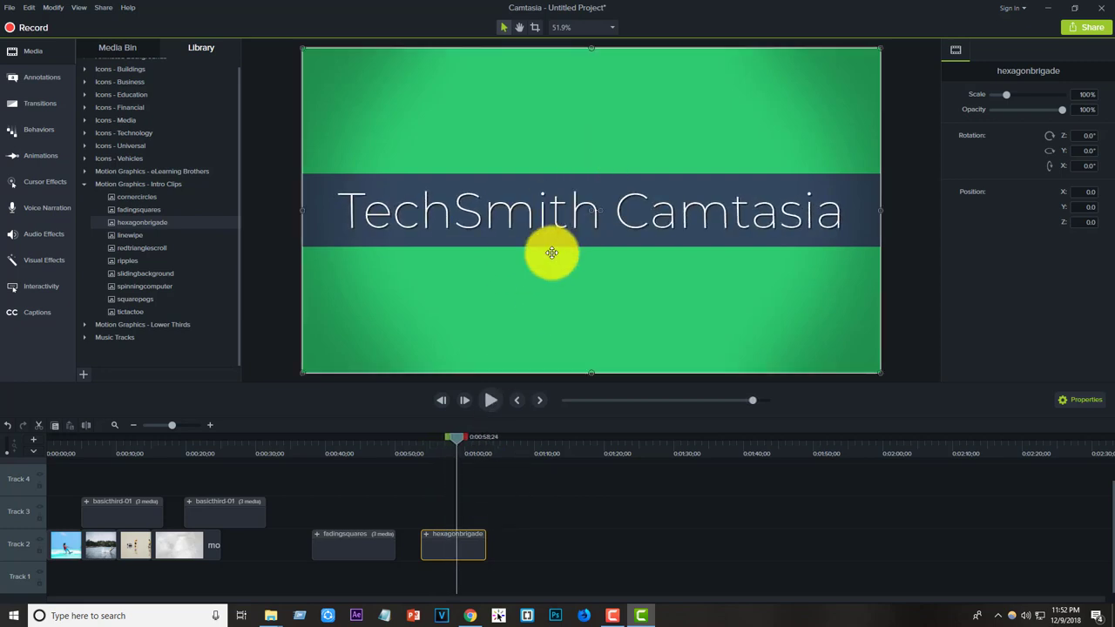
Replace the hexagonbrigade clip's title text with the presenter's first name.
double_click(463, 210)
double_click(457, 211)
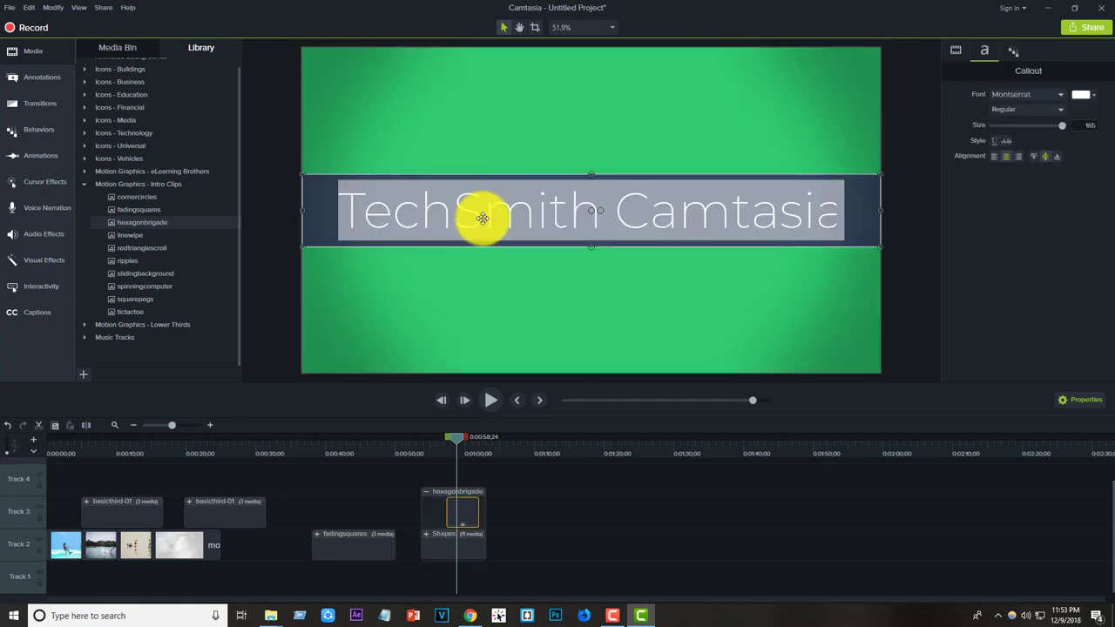
type("Jisan")
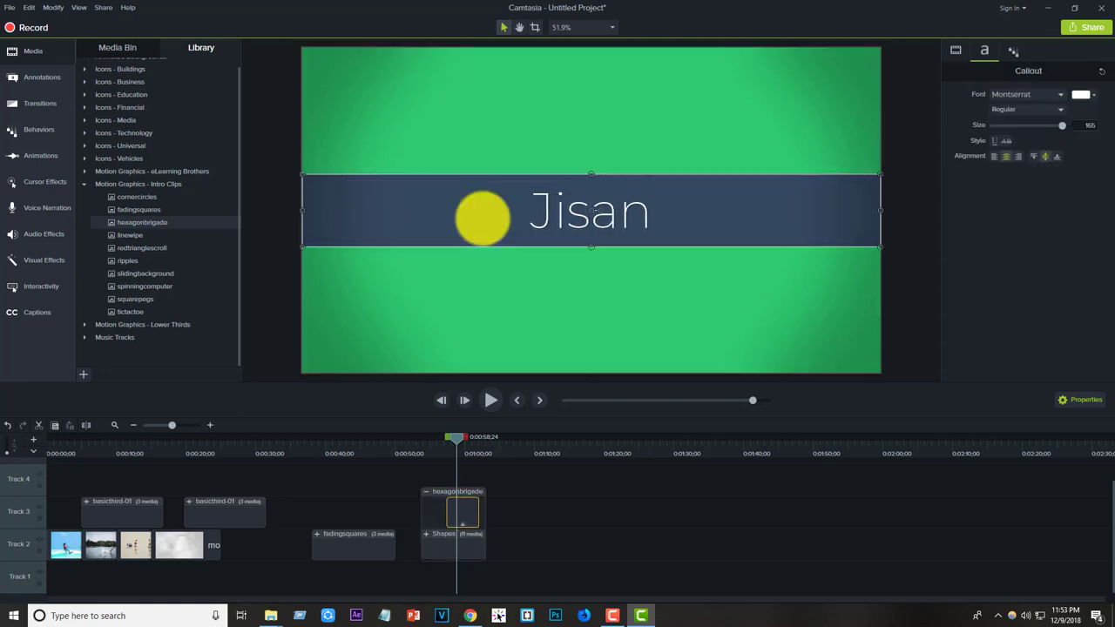
left_click(399, 312)
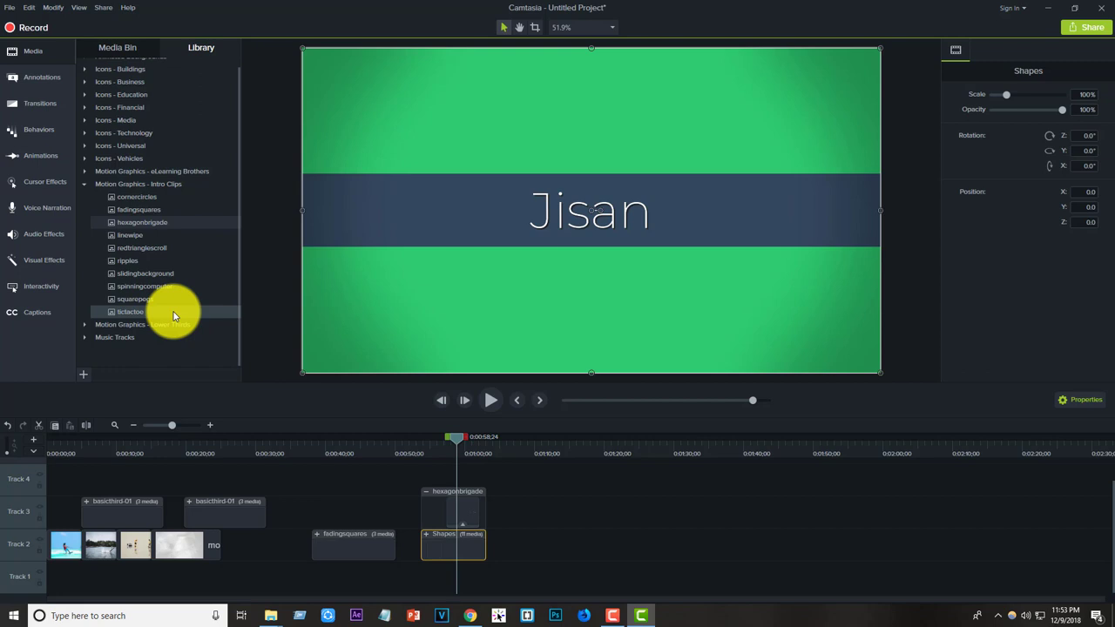
Collapse the intro clips folder and look through the callouts, arrows, shapes, blur and highlight, and sketch motion annotations, ending at the transitions.
left_click(84, 184)
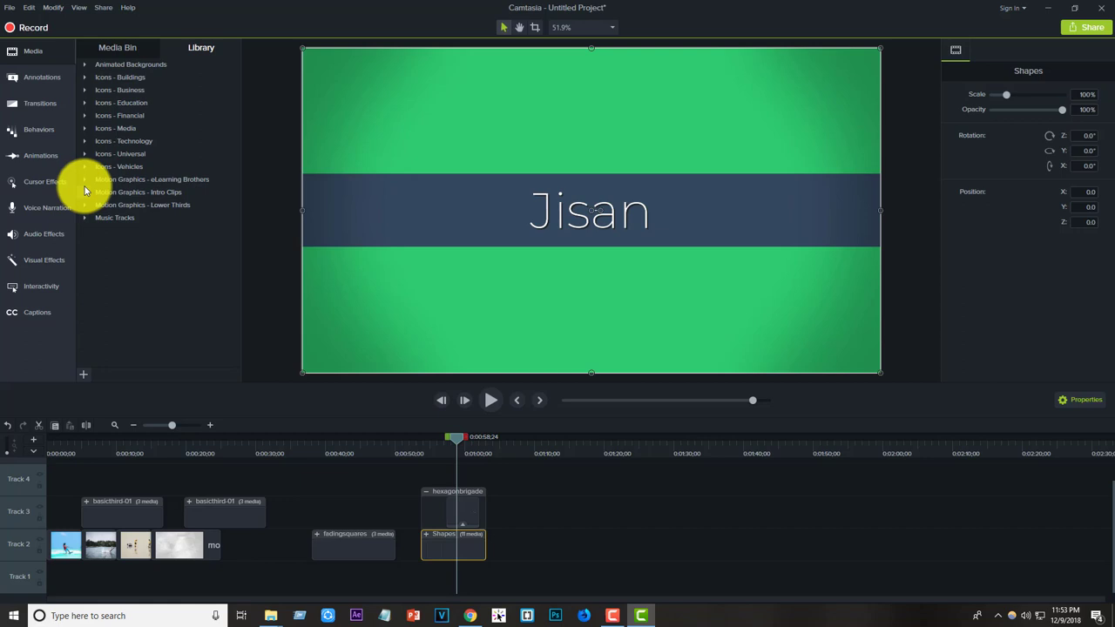
left_click(45, 80)
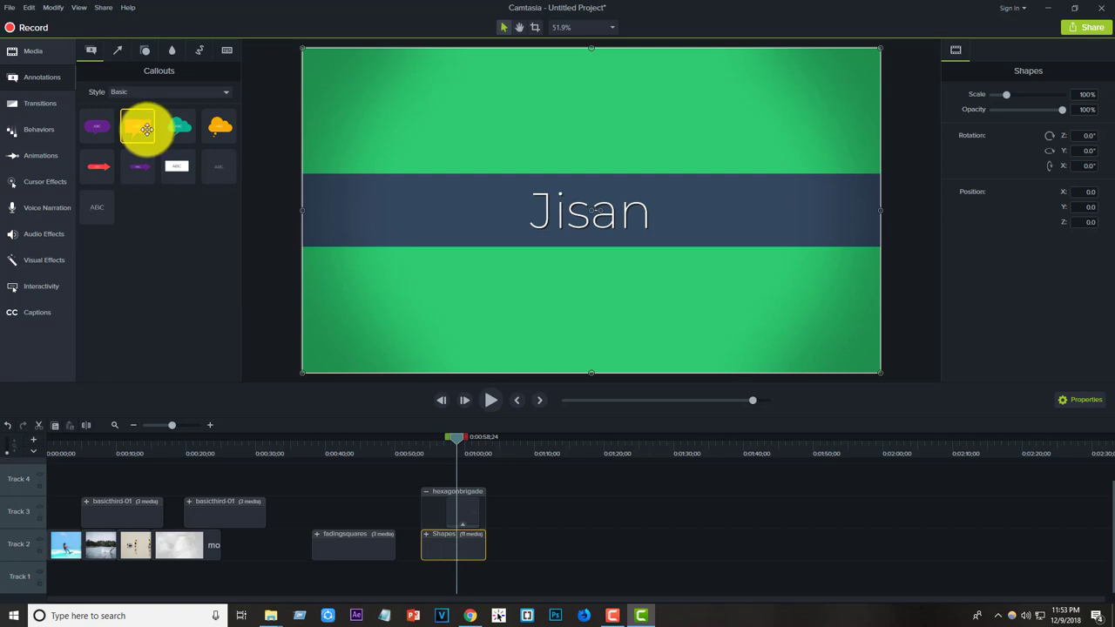
left_click(114, 51)
left_click(145, 49)
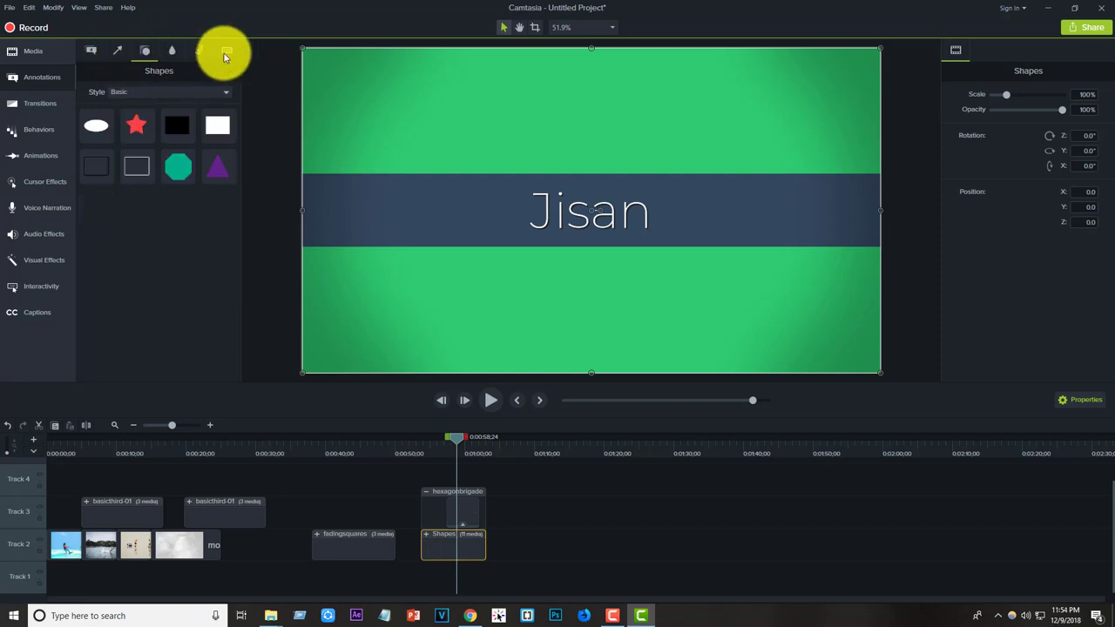
left_click(172, 51)
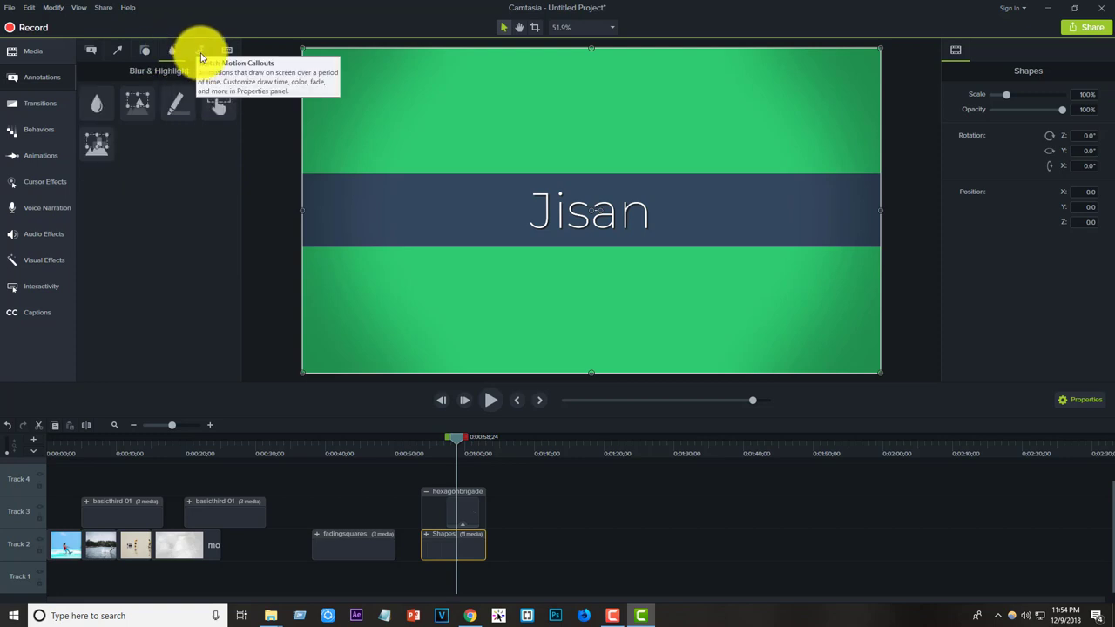
left_click(198, 50)
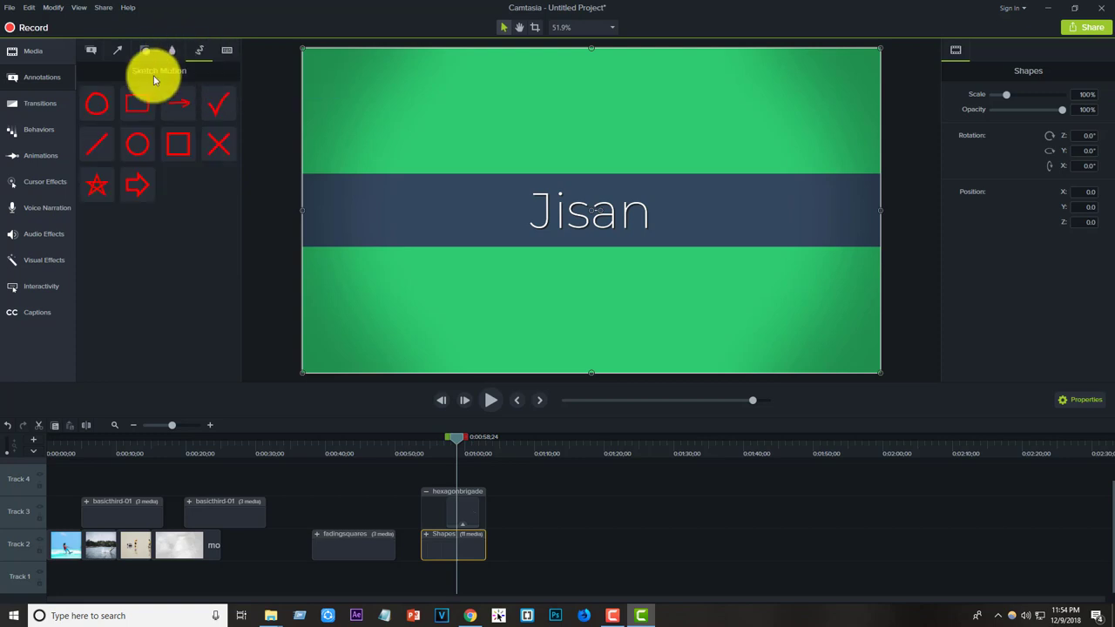
left_click(27, 103)
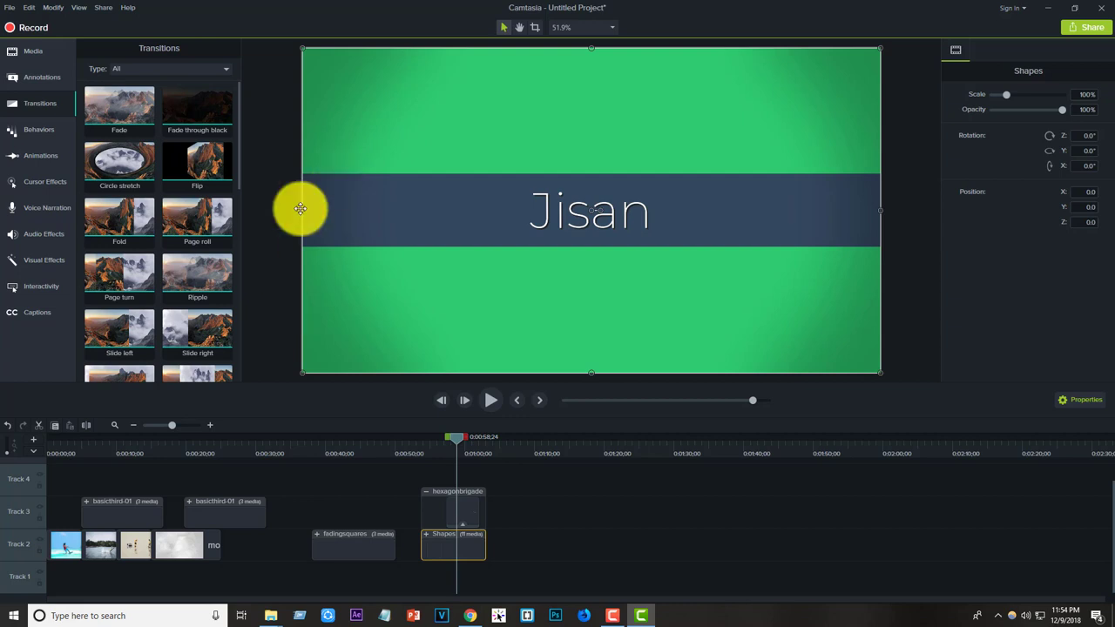
Delete both basicthird-01 lower thirds from Track 3 and the fadingsquares clip from Track 2.
left_click(143, 509)
key("Delete")
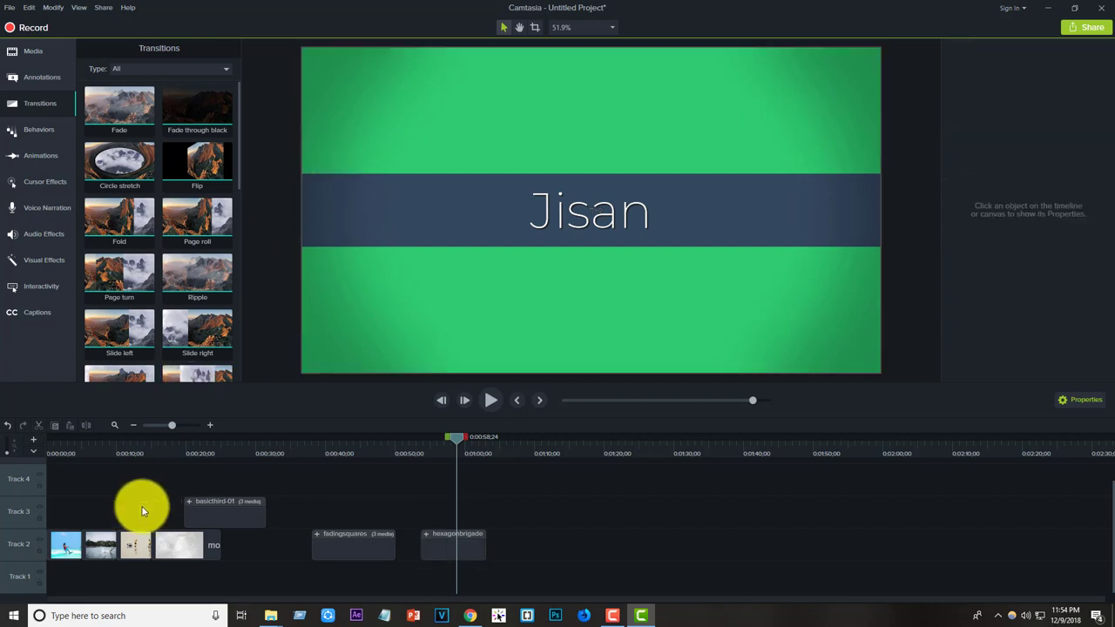
left_click(224, 512)
key("Delete")
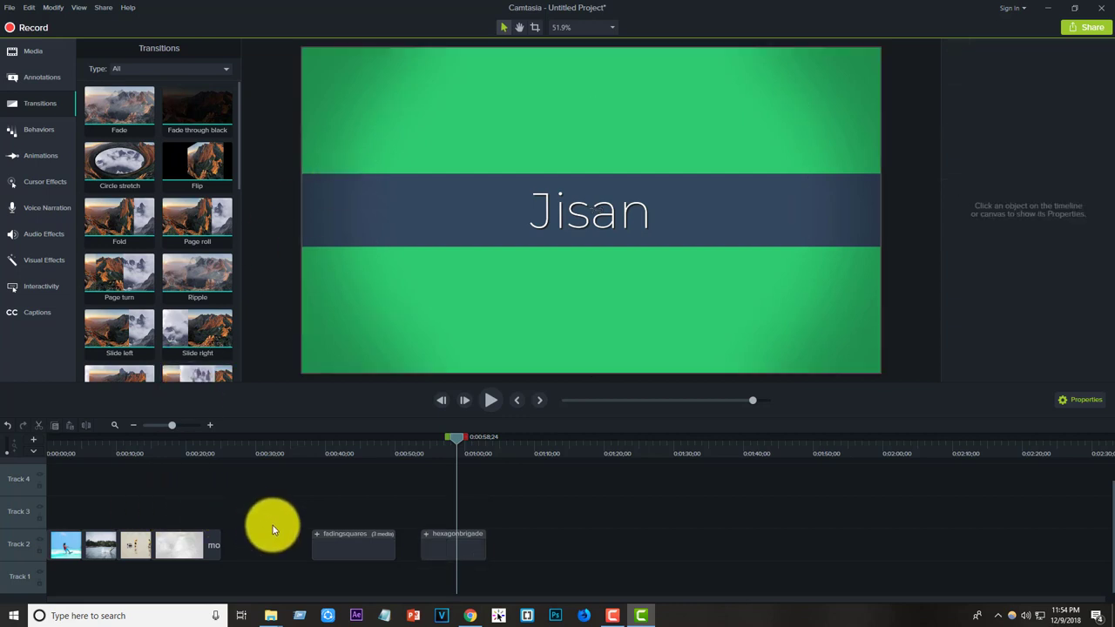
left_click(354, 551)
key("Delete")
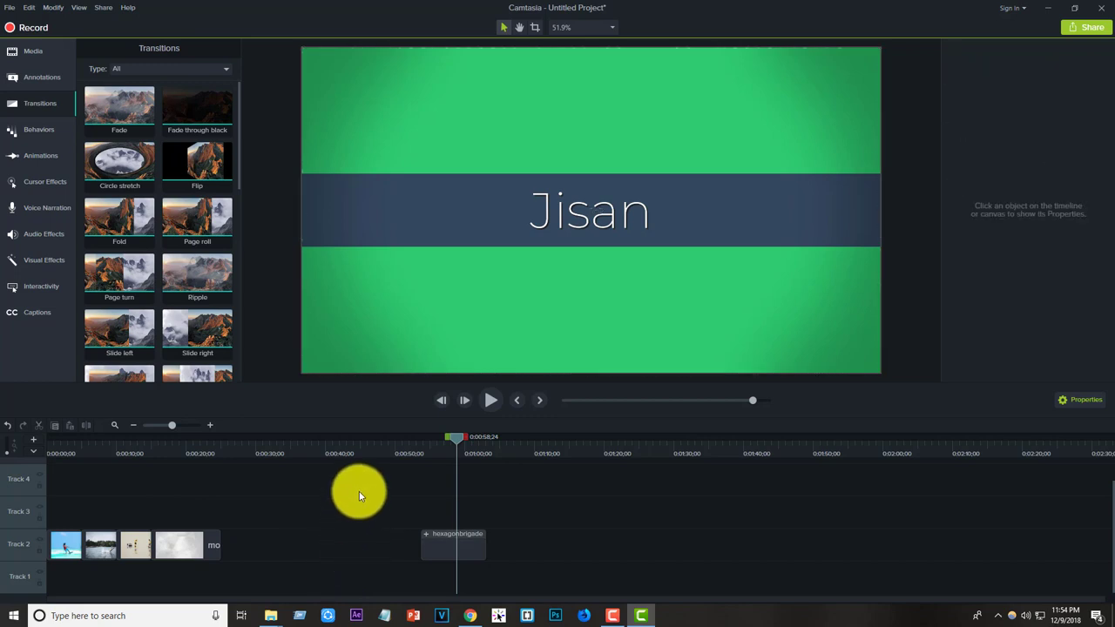
Add a Page turn transition between the first two photos on Track 2 and play back that section.
left_click_drag(454, 449, 80, 444)
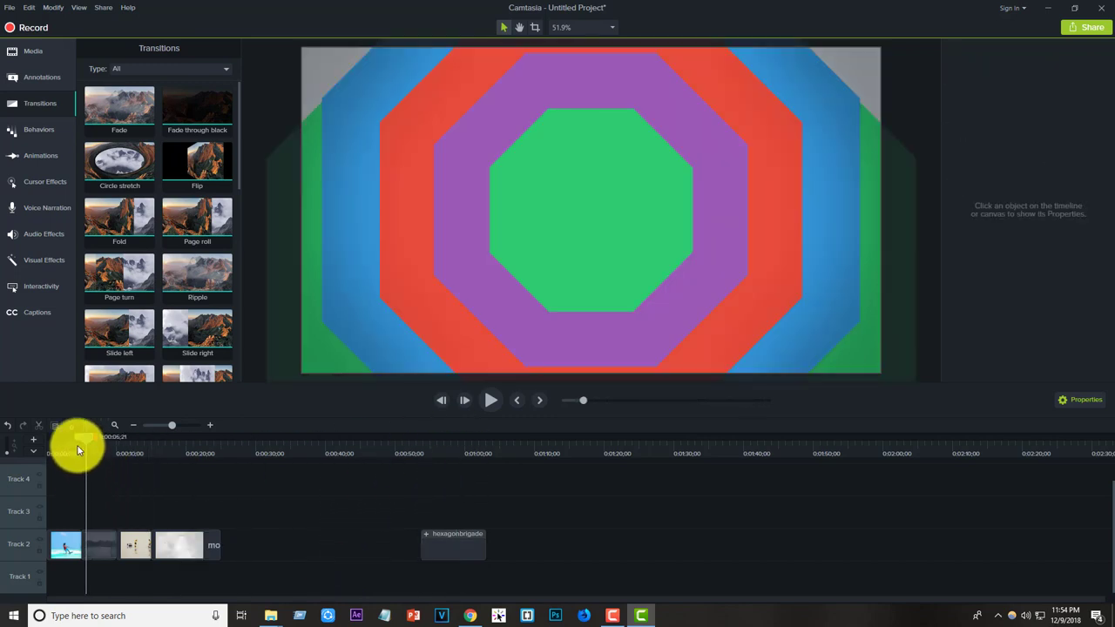
left_click_drag(123, 271, 82, 543)
left_click_drag(84, 438, 60, 443)
key("space")
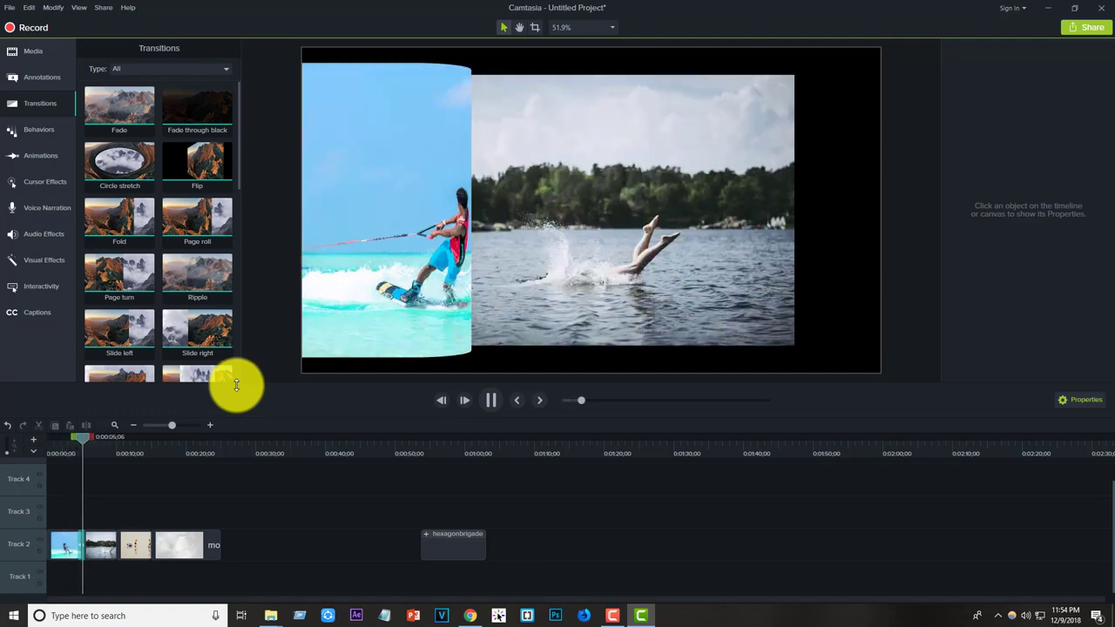
key("space")
Look through the remaining transitions, the behaviors, the Zoom-n-Pan options and the animation presets.
scroll(174, 288, "down", 1)
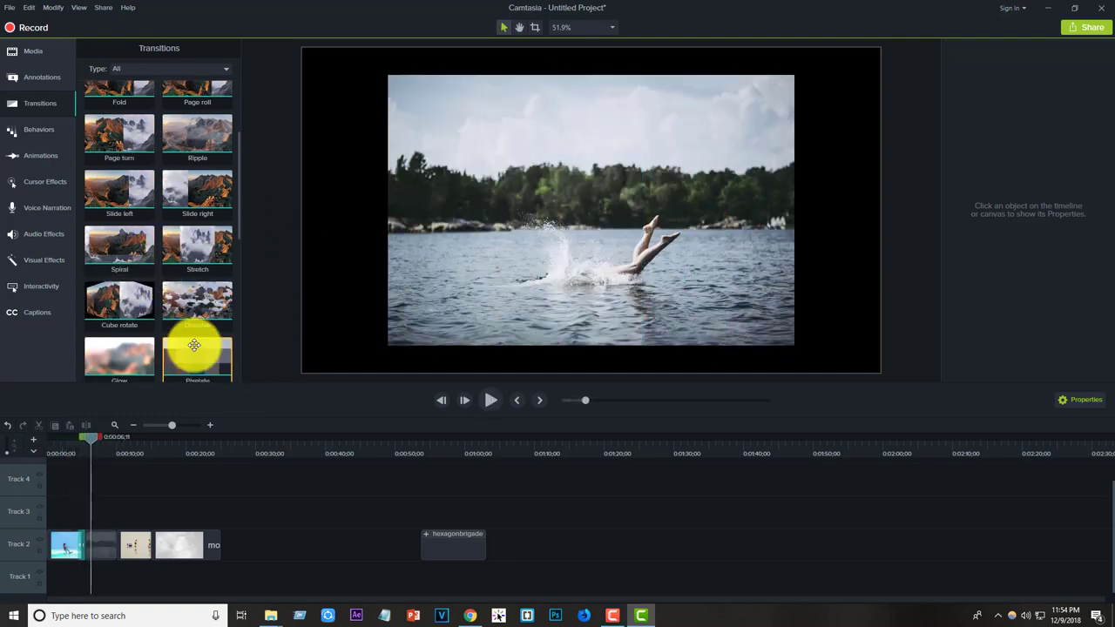
scroll(191, 342, "up", 1)
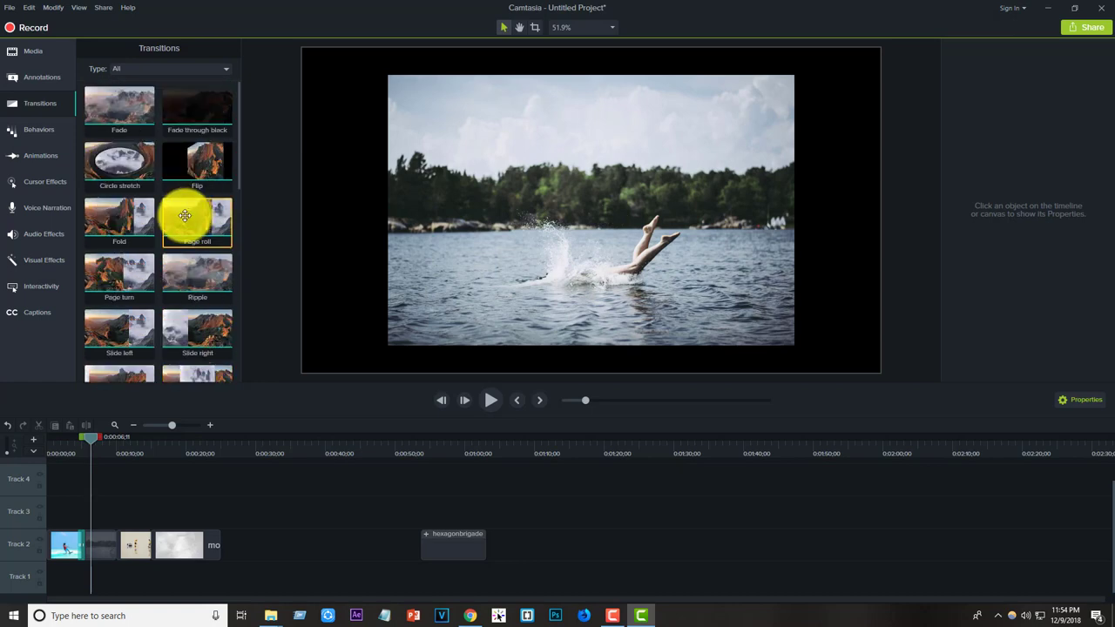
left_click(49, 138)
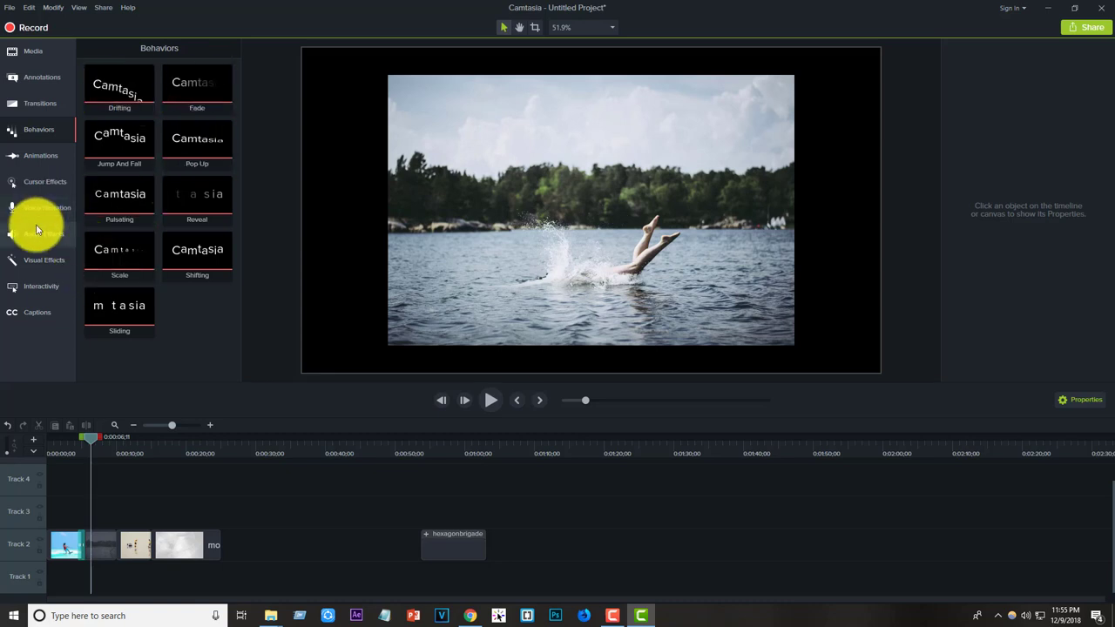
left_click(27, 157)
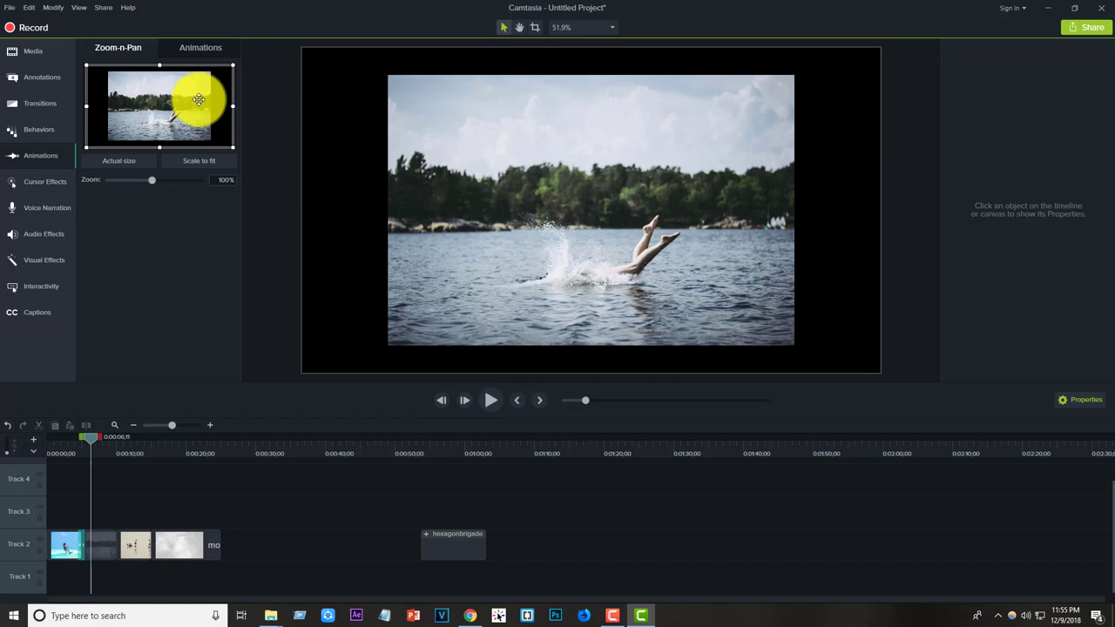
left_click(199, 50)
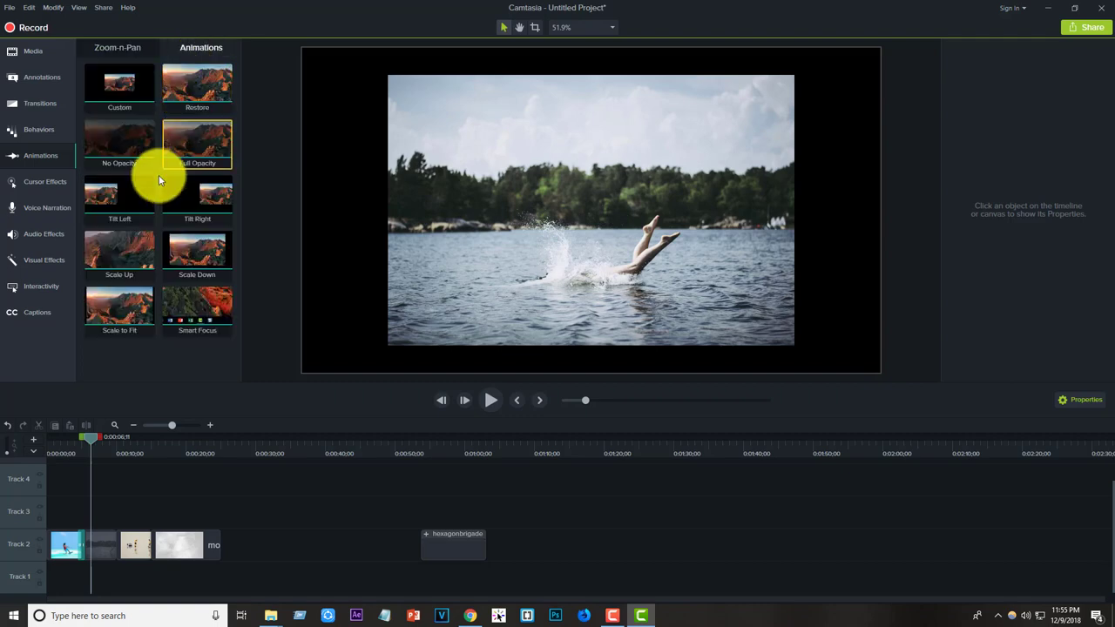
left_click(165, 313)
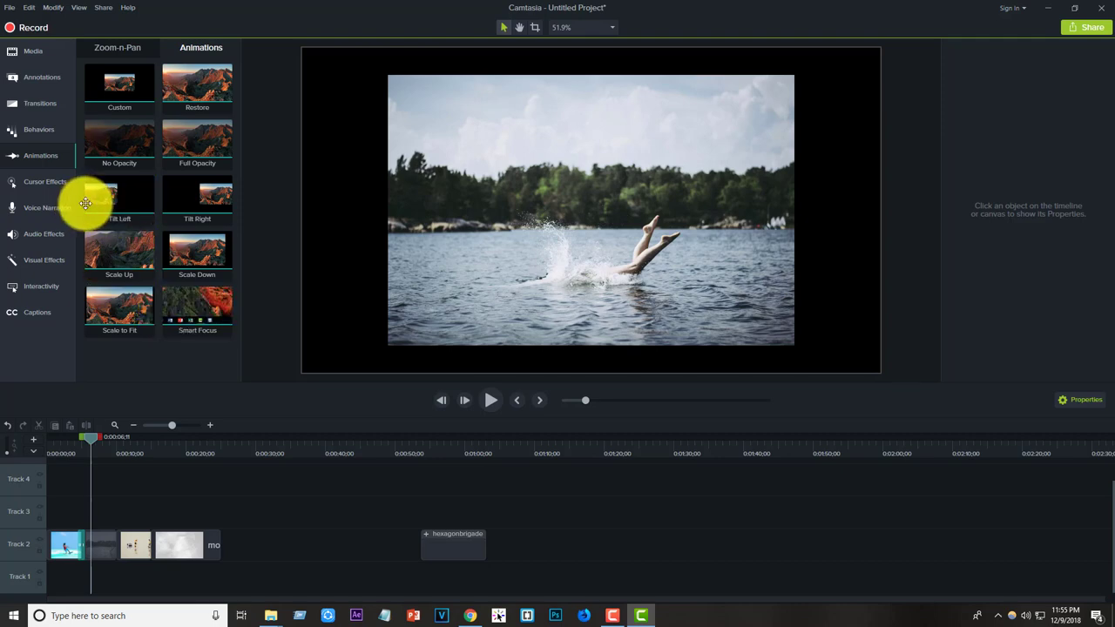
Look through the cursor effects, voice narration, audio effects, visual effects, interactivity and captions tools.
left_click(48, 182)
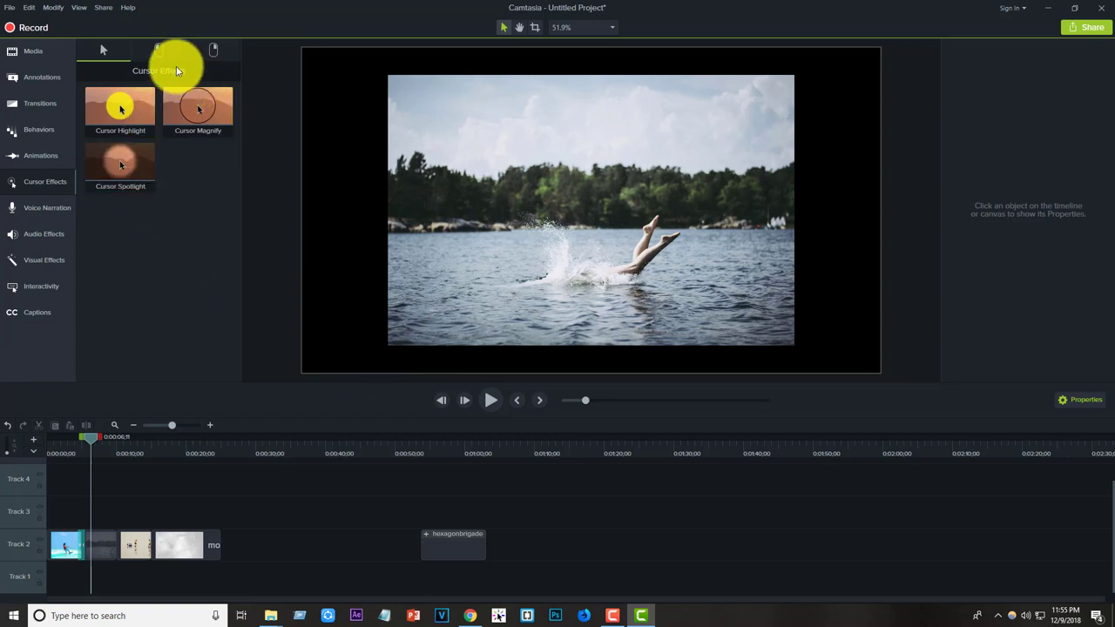
left_click(44, 209)
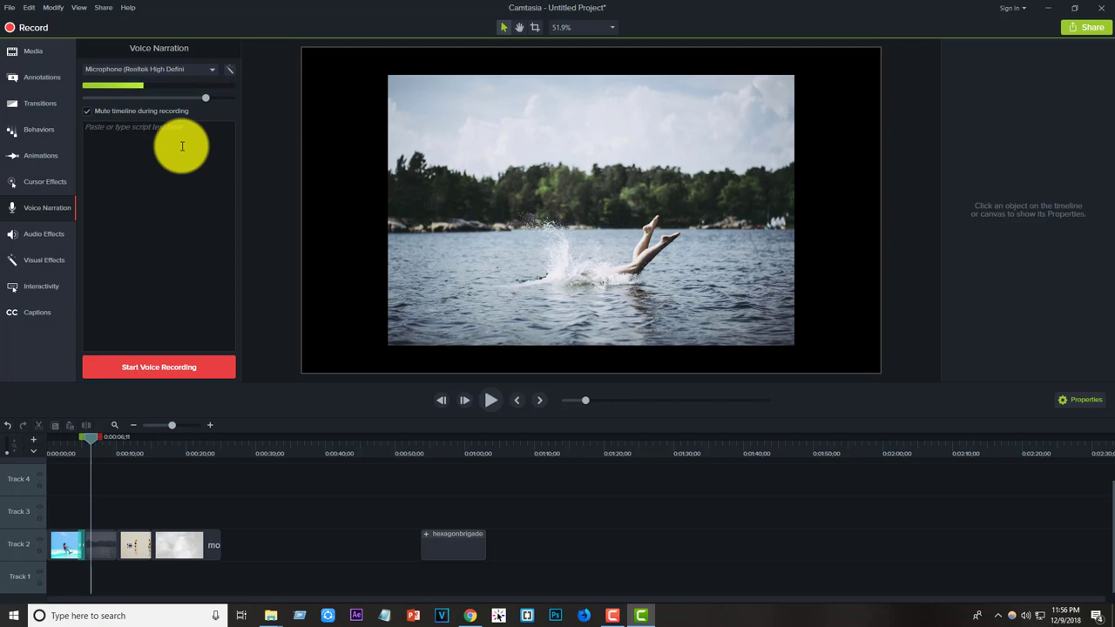
left_click(48, 233)
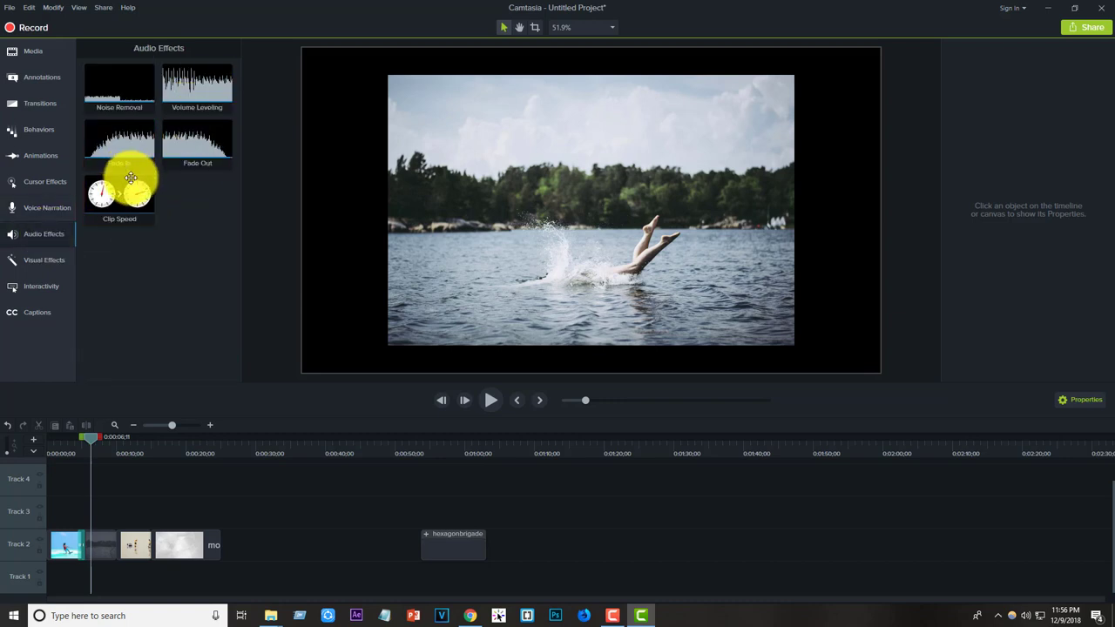
left_click(115, 202)
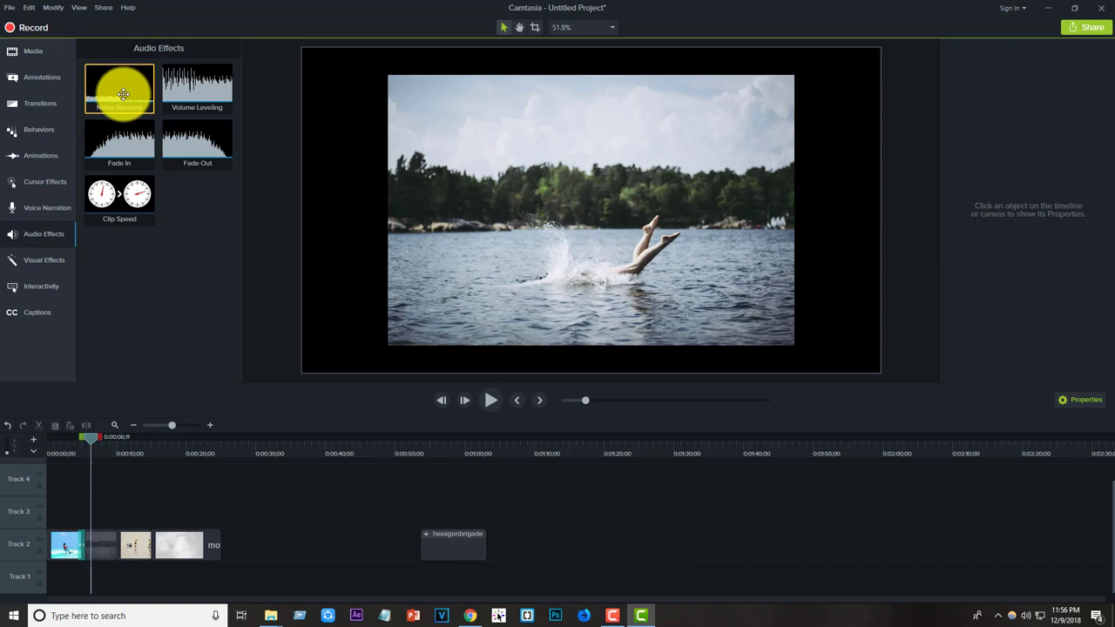
left_click(41, 253)
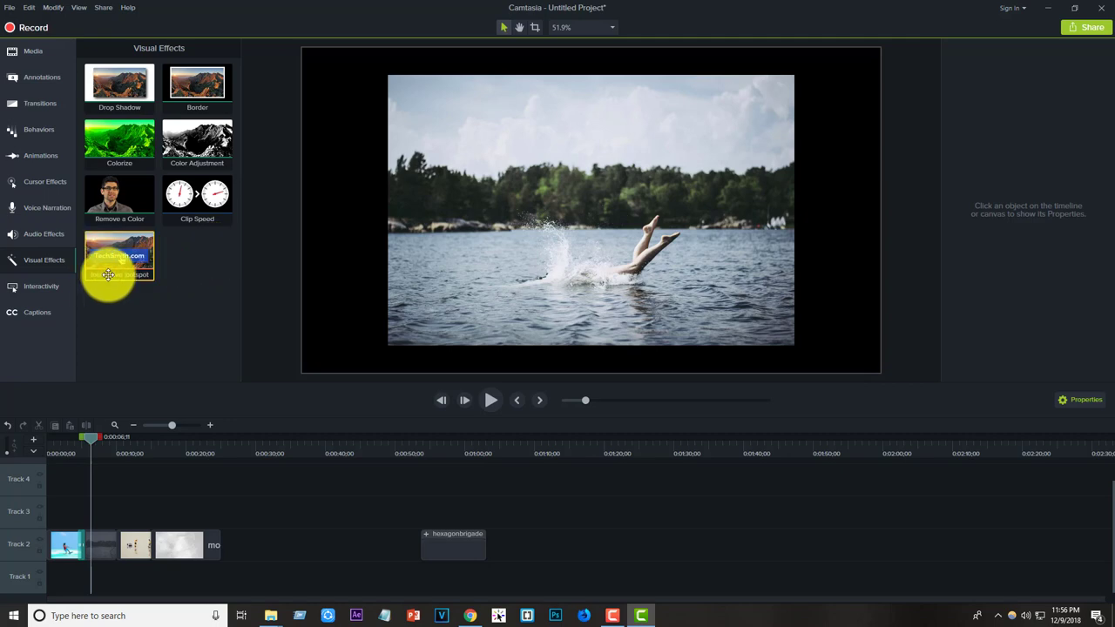
left_click(57, 291)
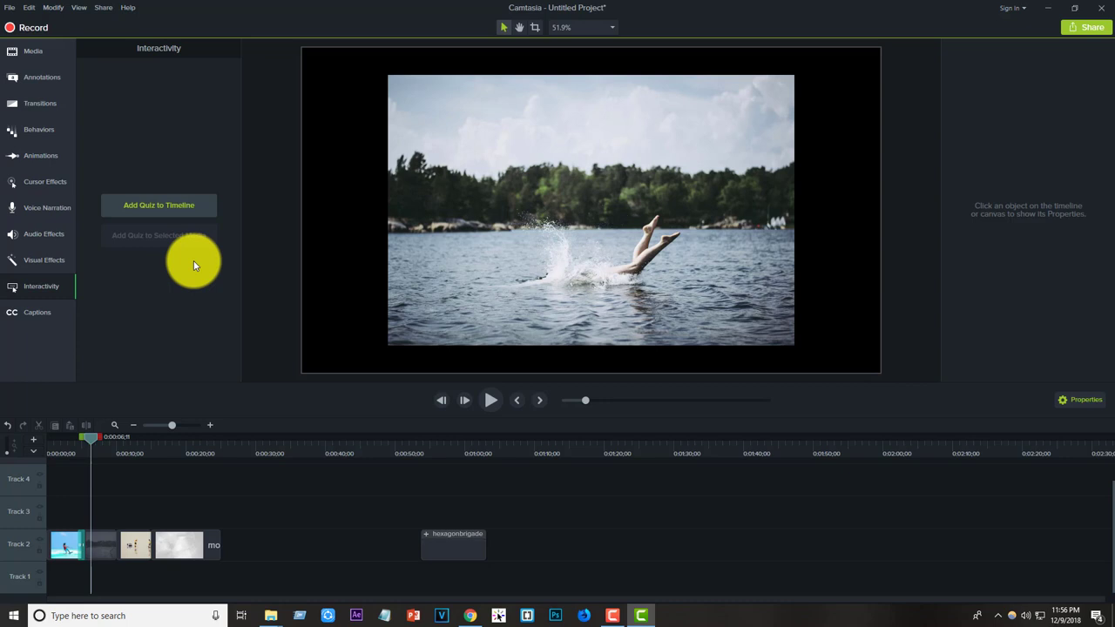
left_click(42, 321)
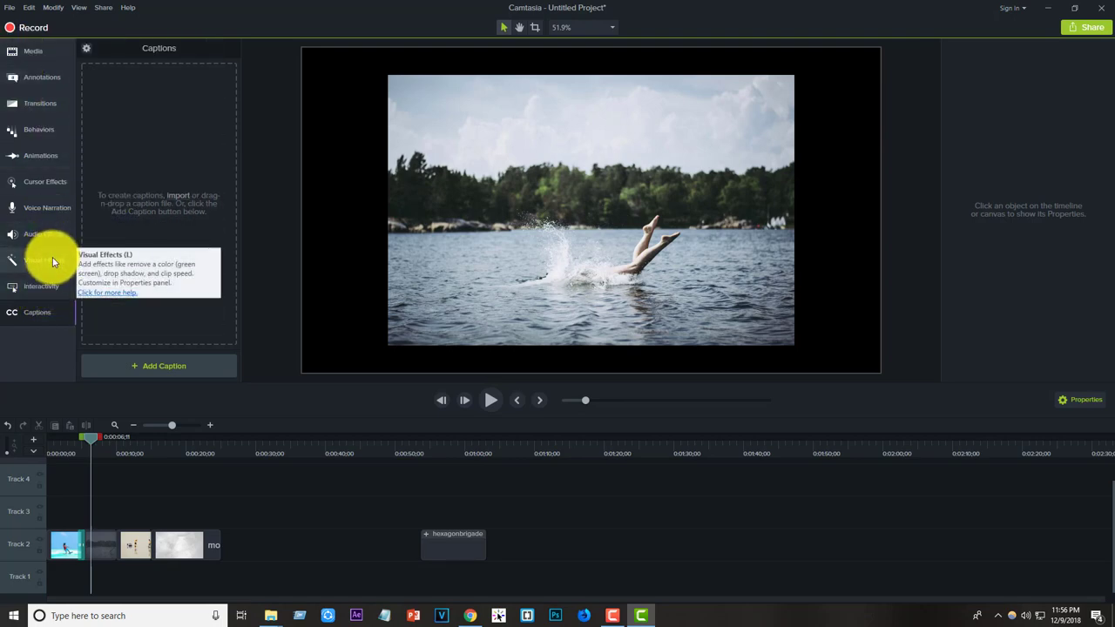
left_click(47, 284)
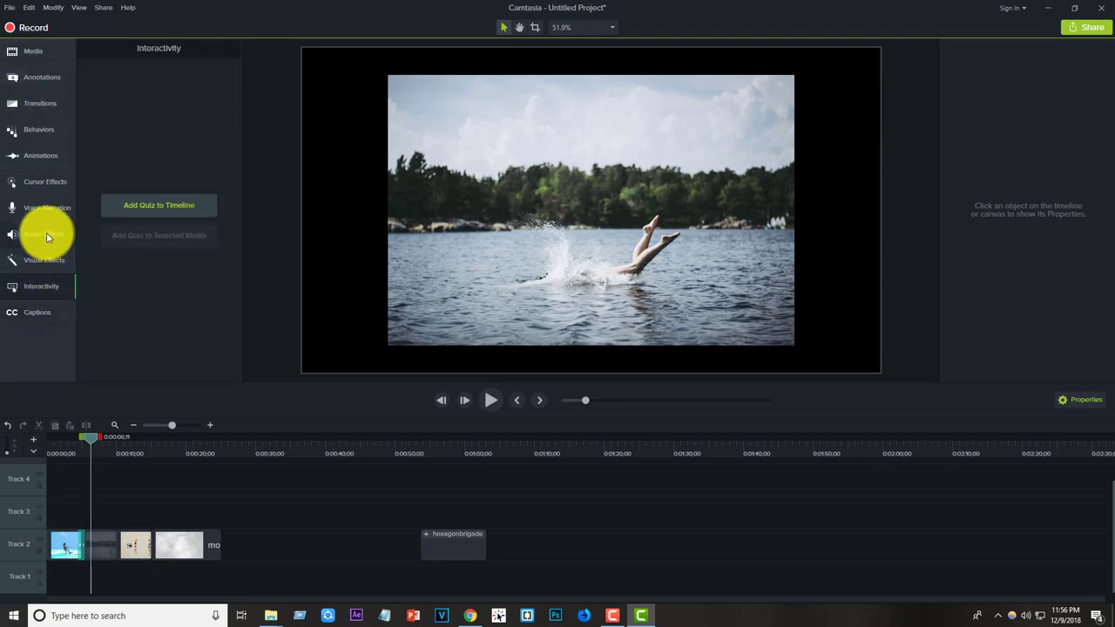
left_click(45, 232)
Return to the transitions and select the Page turn between the first two photos to show its properties.
left_click(21, 104)
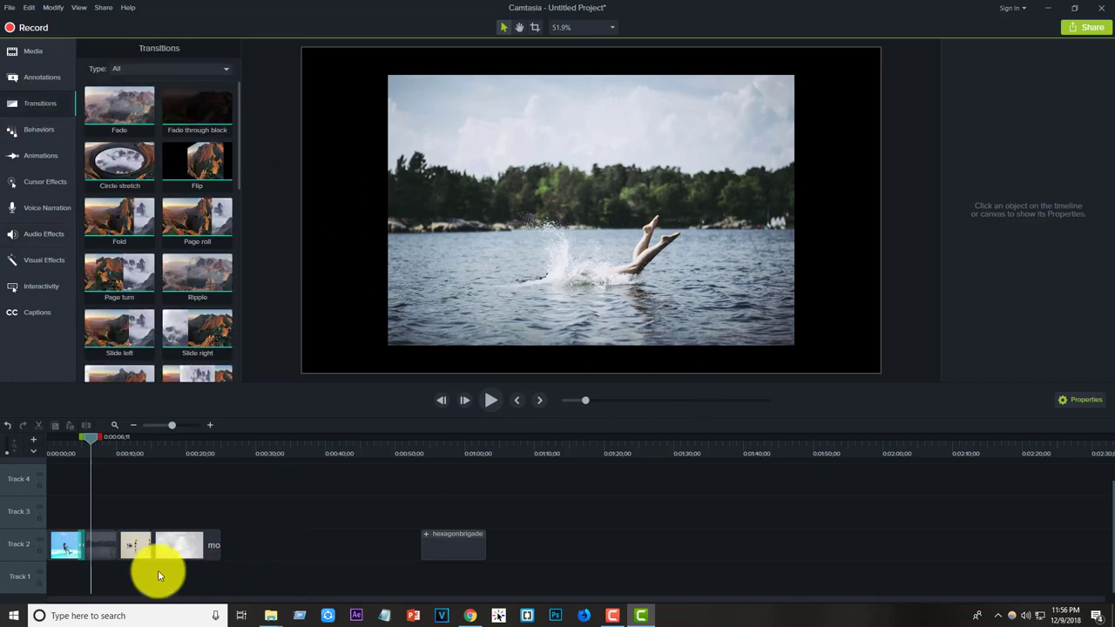
left_click(76, 554)
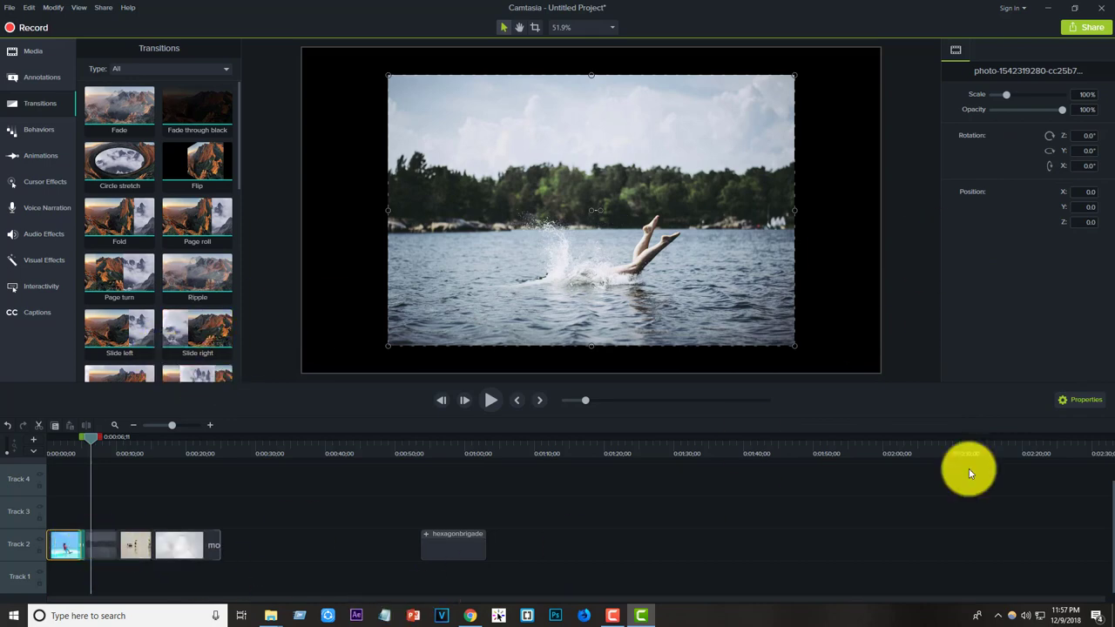
left_click(83, 544)
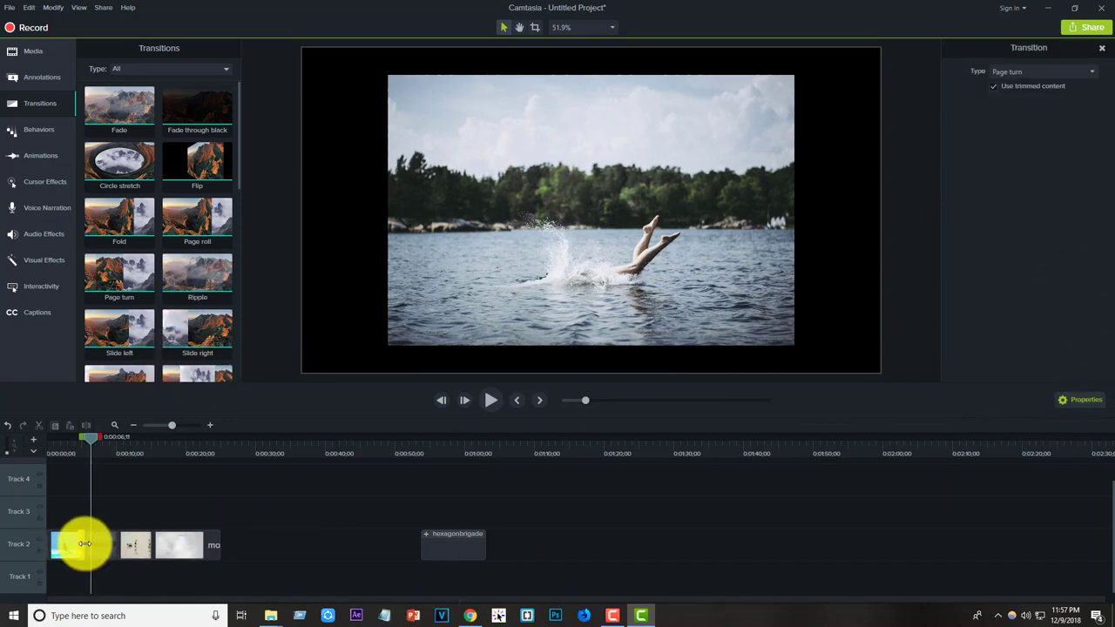
Check the type choices in the Page turn transition's properties, and hide and reshow the properties.
left_click(1040, 71)
left_click(1016, 72)
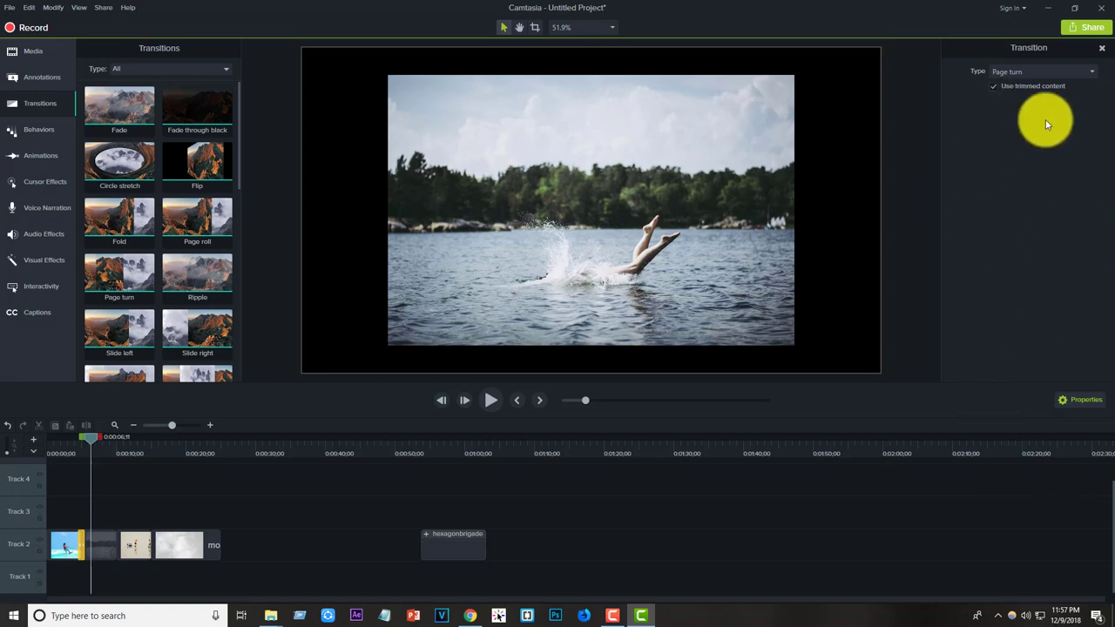
left_click(1077, 405)
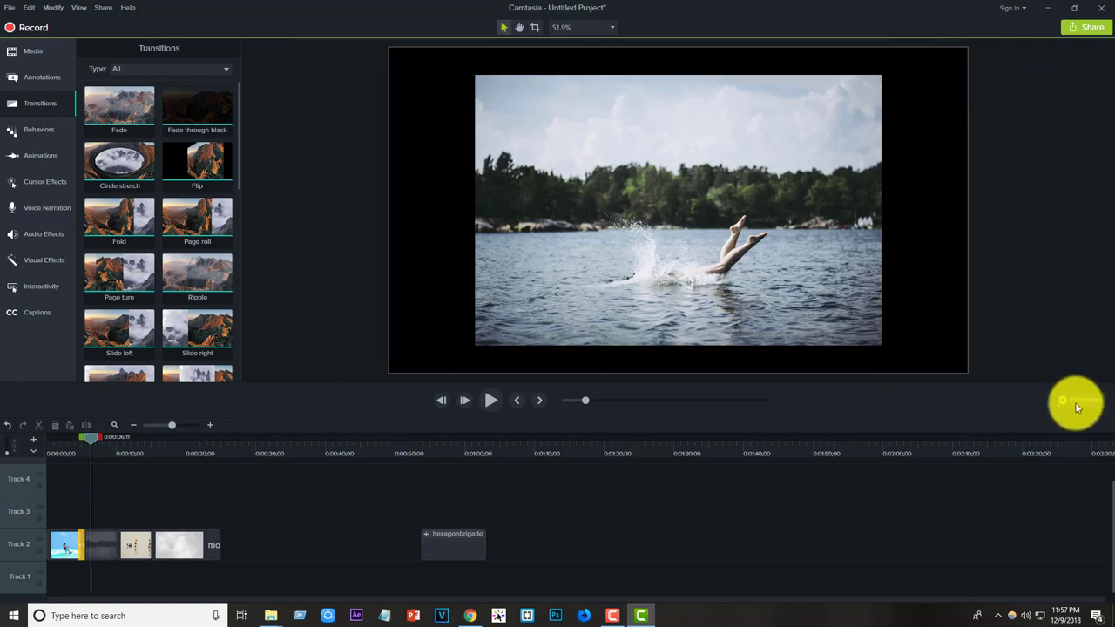
left_click(1077, 405)
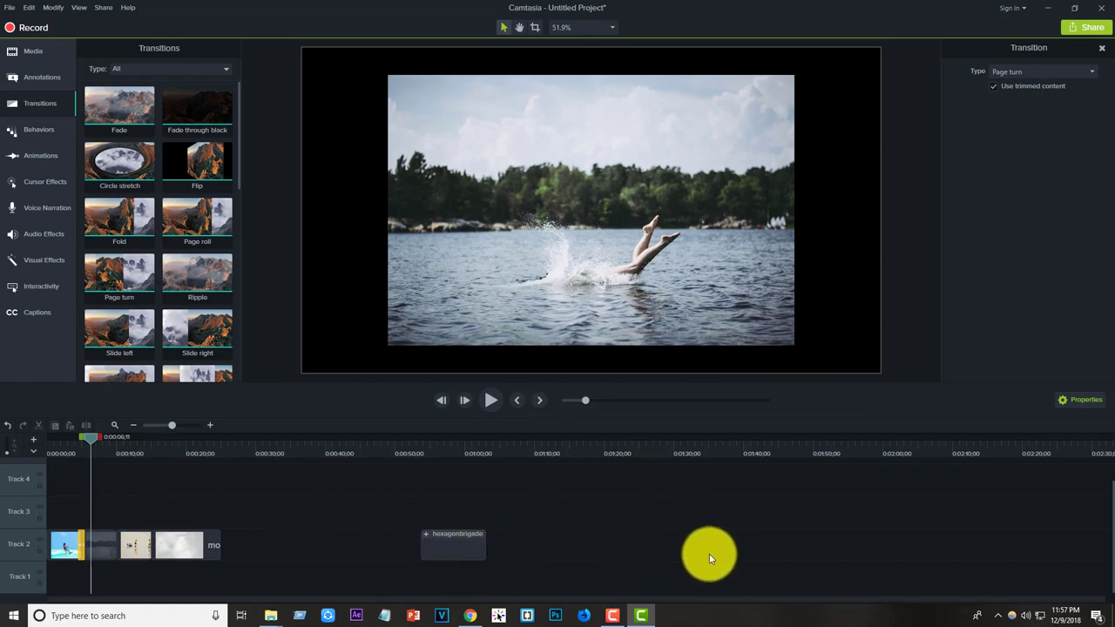
Scrub the playhead through the third photo and the animated background clip on Track 2.
left_click(150, 453)
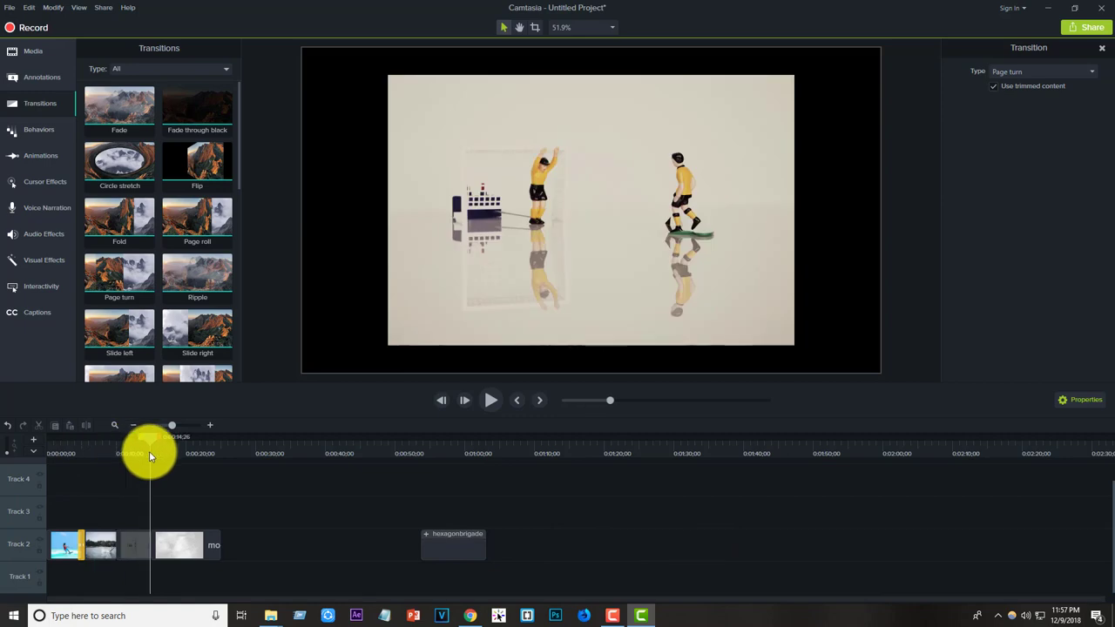
left_click_drag(149, 454, 189, 454)
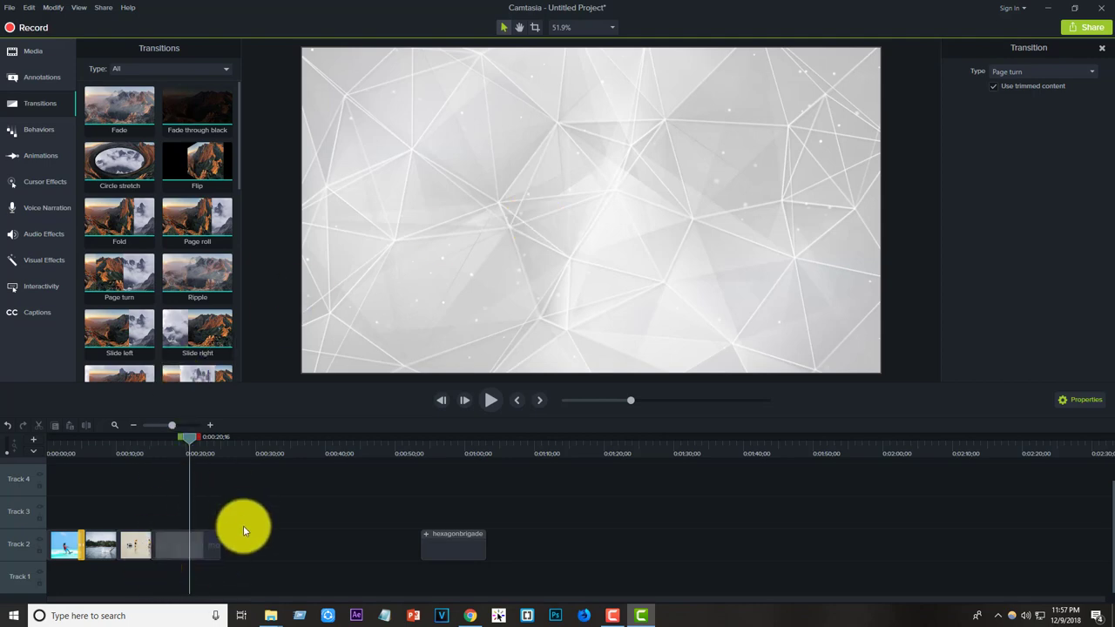
left_click(165, 442)
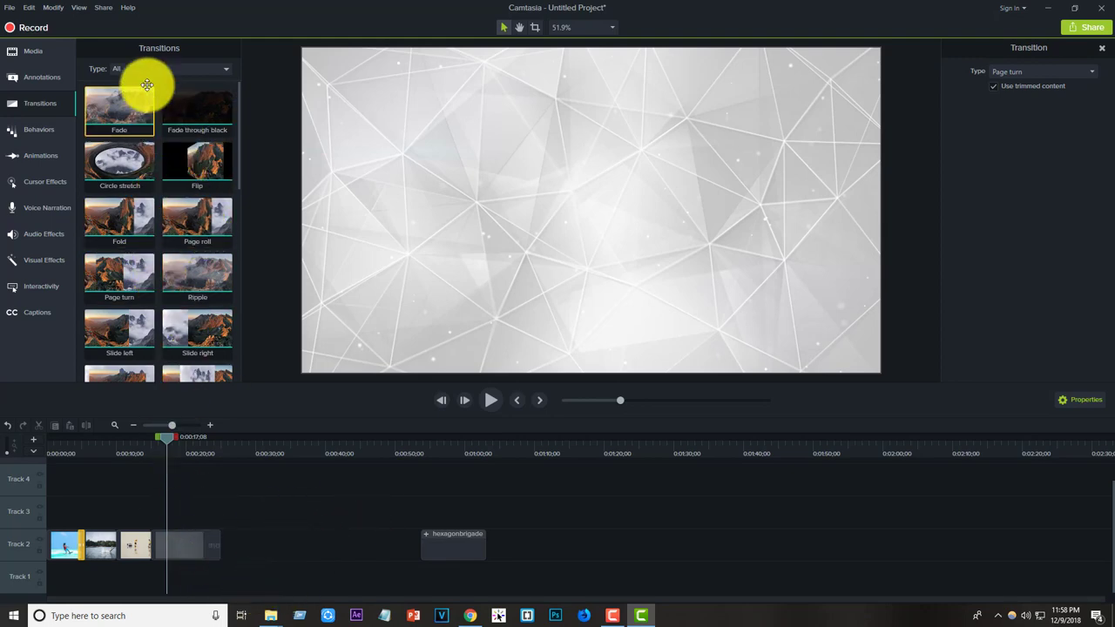
Return to the project's media and scrub the playhead back to 0:00:09;07 over the second photo.
left_click(36, 48)
left_click(113, 49)
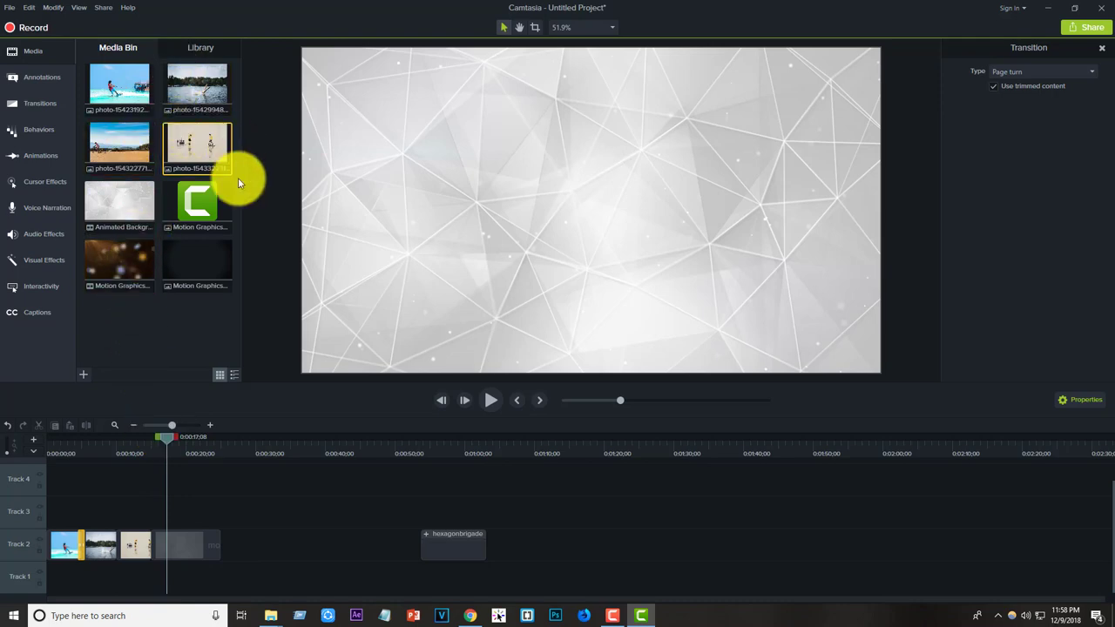
left_click(189, 168)
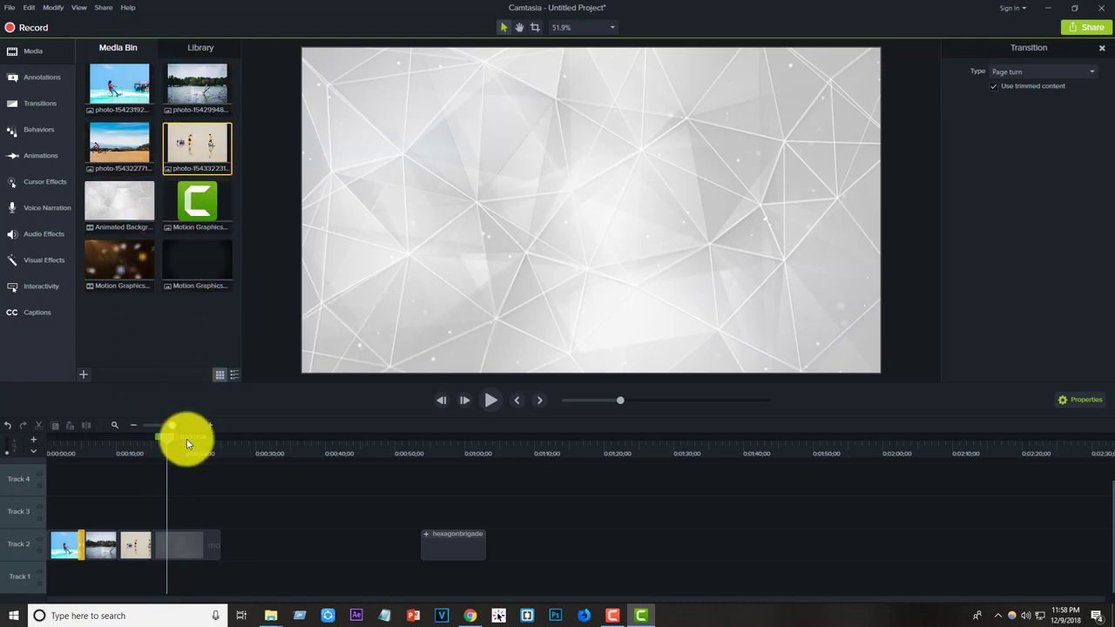
left_click_drag(162, 438, 110, 455)
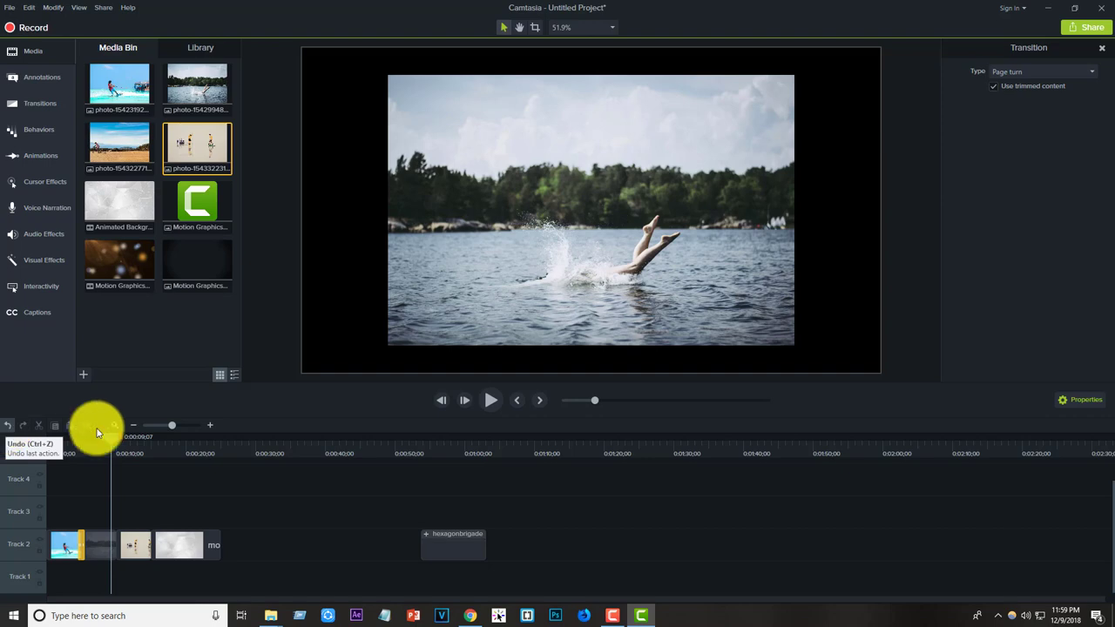
Delete the hexagonbrigade title from Track 2 and alternately undo and redo the deletion, finishing with an undo.
left_click(449, 540)
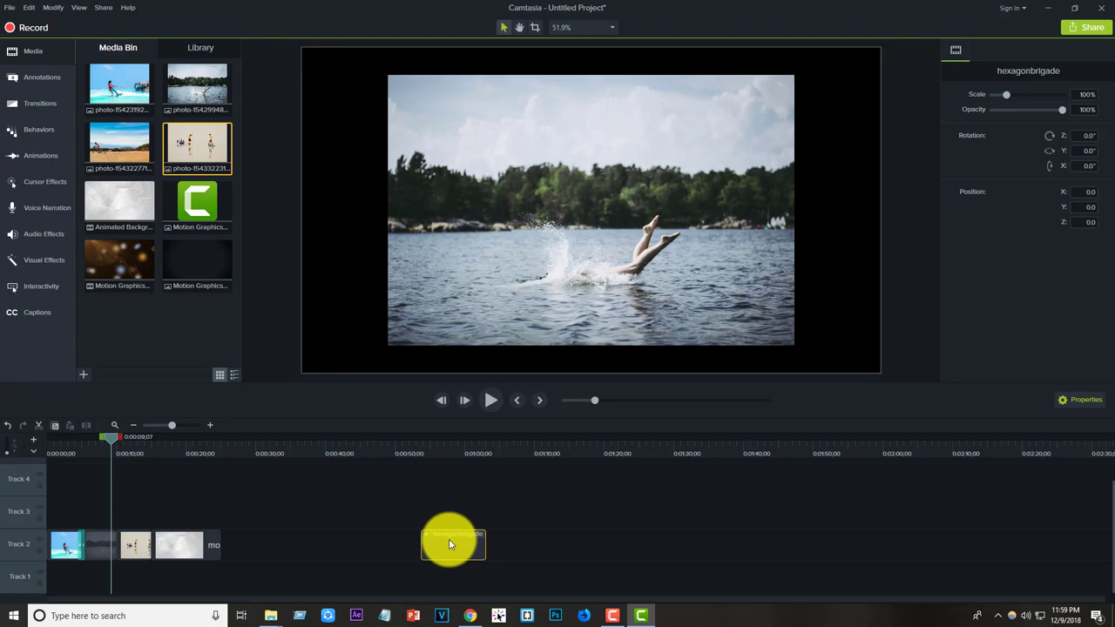
key("Delete")
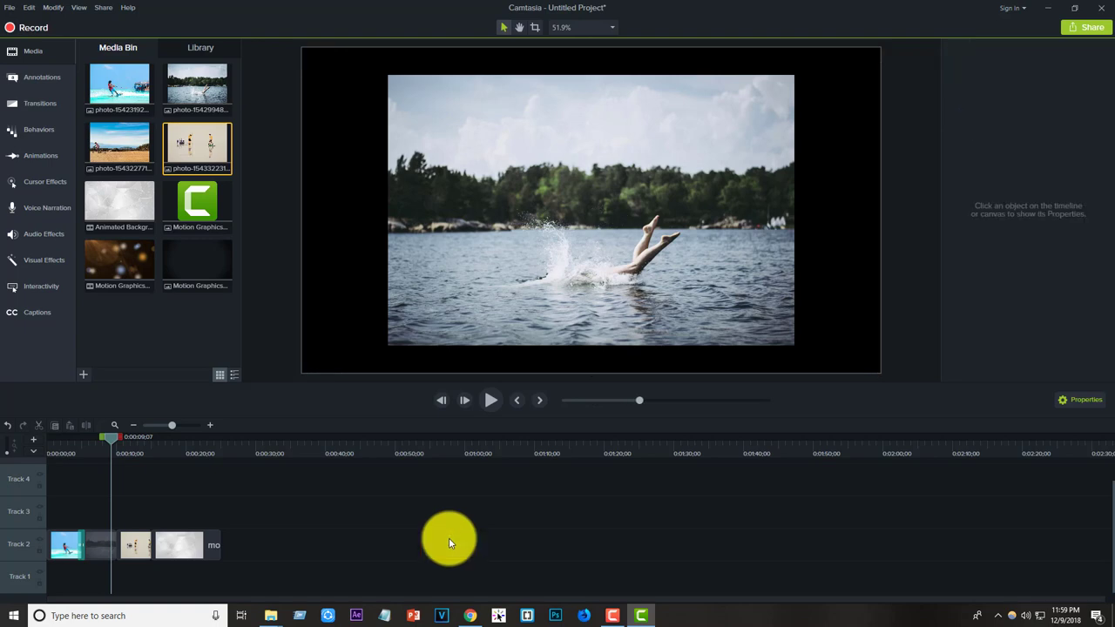
key("ctrl+z")
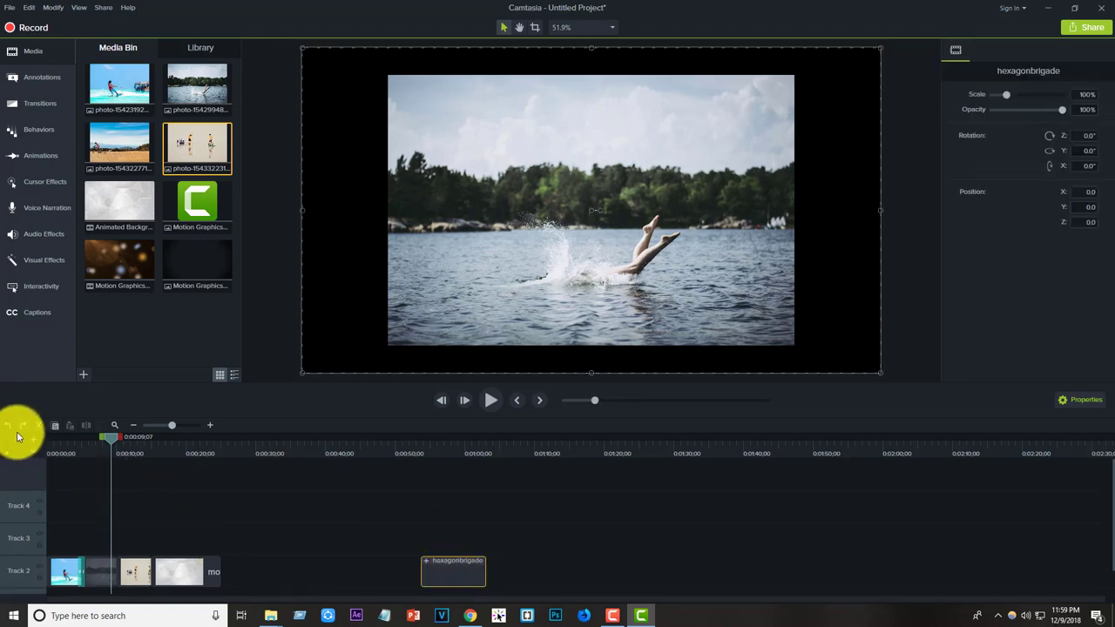
left_click(22, 426)
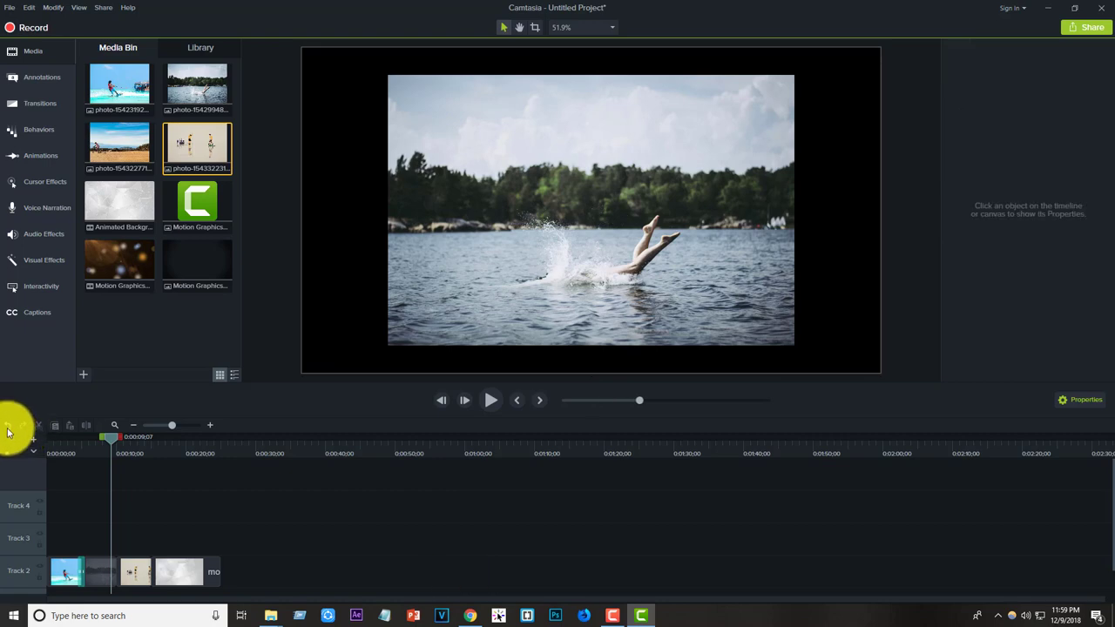
left_click(7, 426)
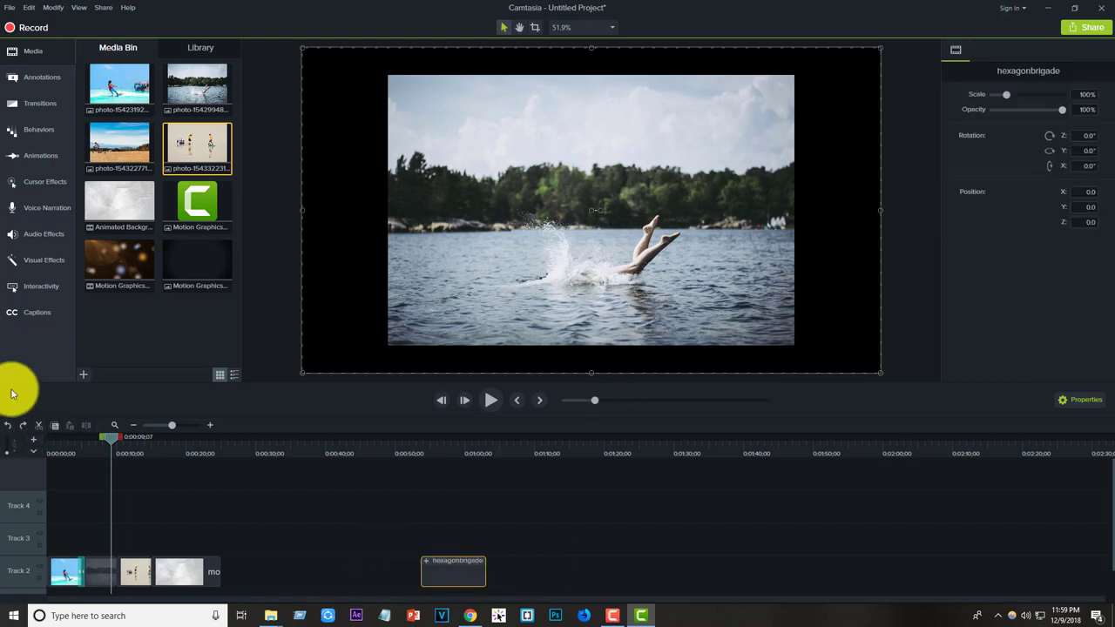
left_click(22, 427)
left_click(7, 426)
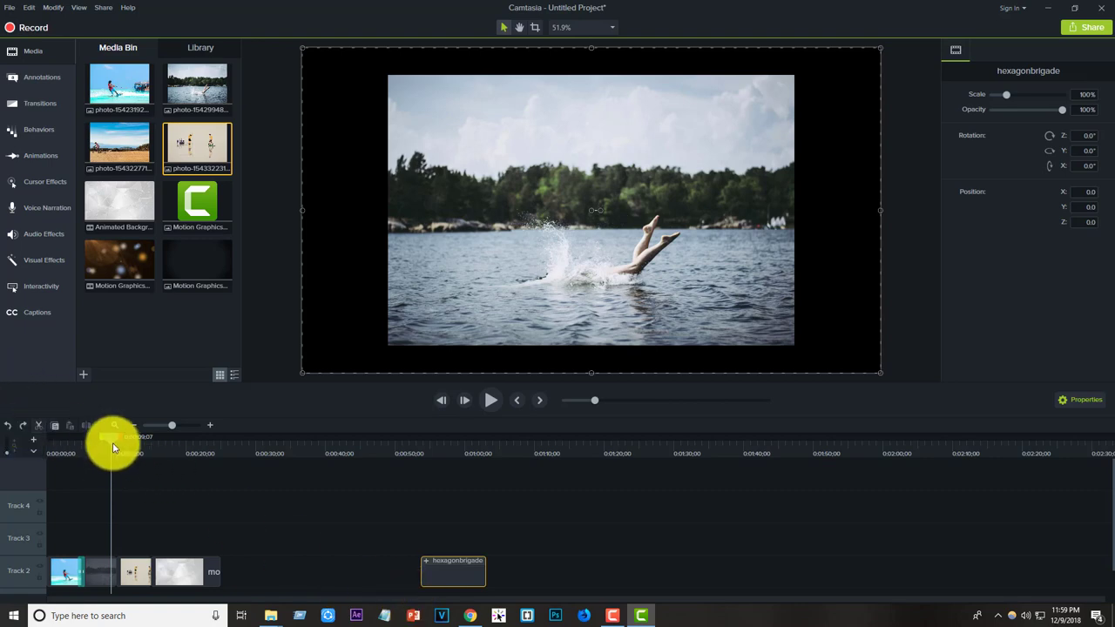
Cut the hexagonbrigade title and paste it on Track 2 at 0:00:30;20, removing the extra copy pasted on Track 3.
left_click_drag(112, 447, 446, 514)
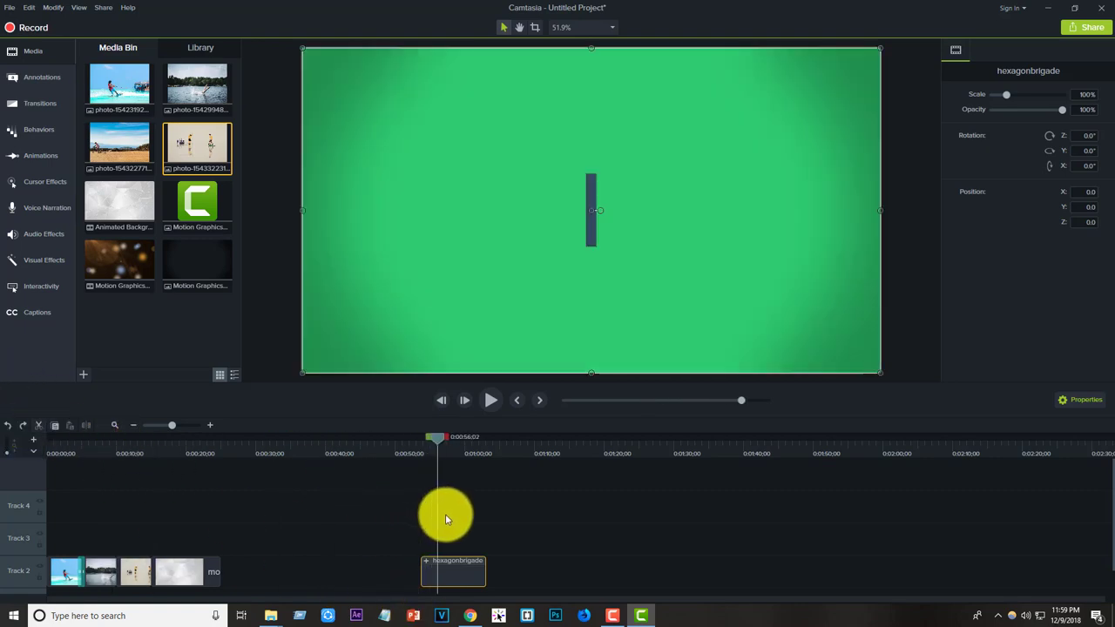
left_click(39, 425)
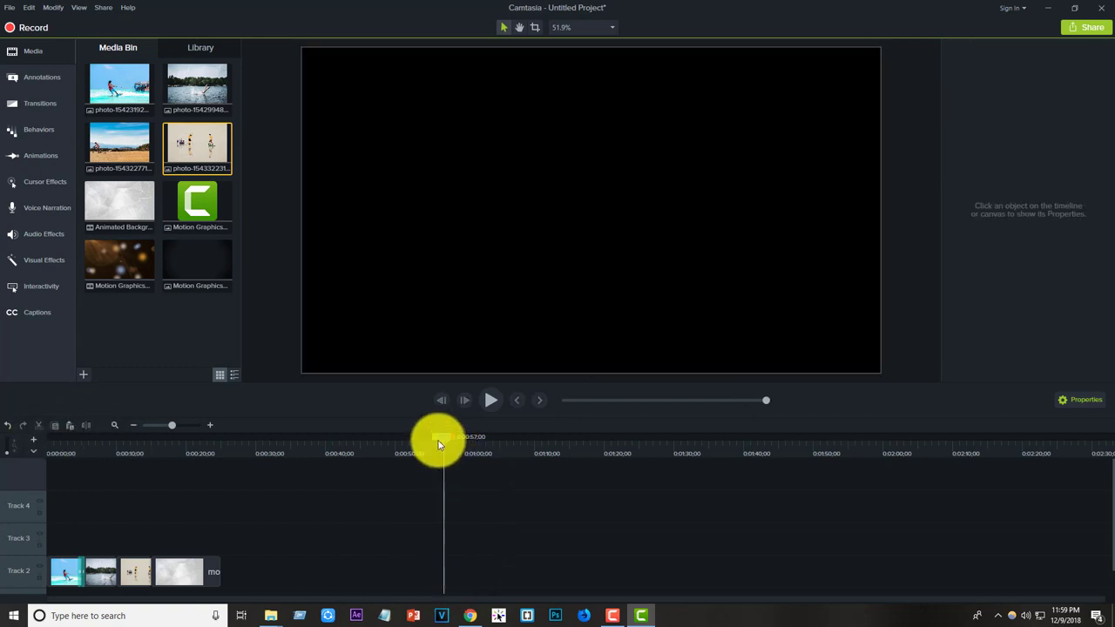
left_click_drag(437, 439, 251, 448)
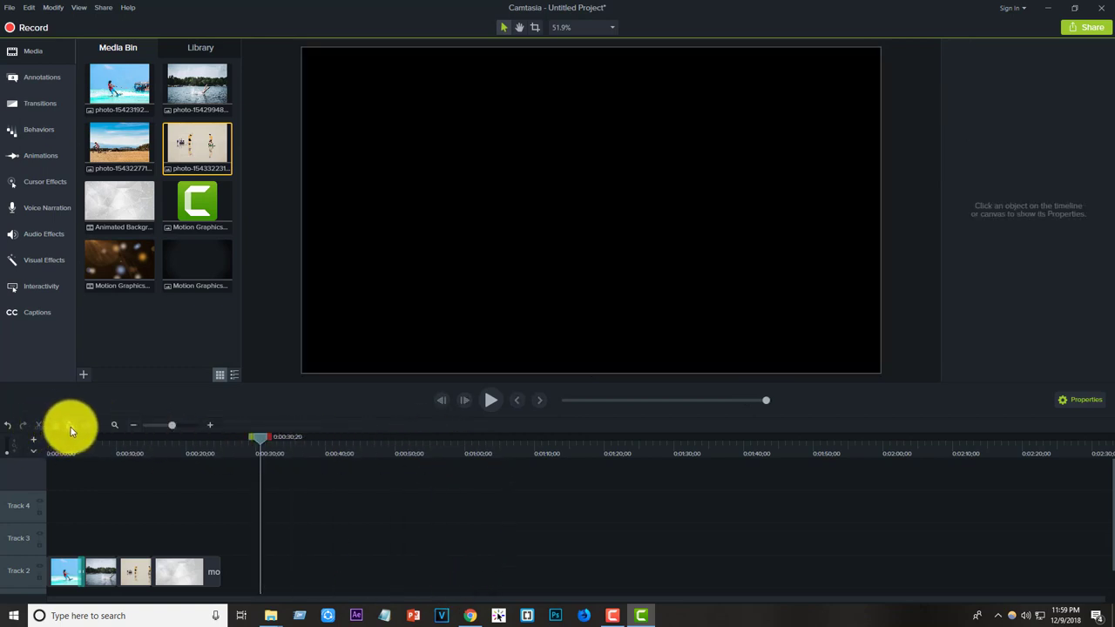
left_click(71, 430)
left_click_drag(279, 567, 281, 545)
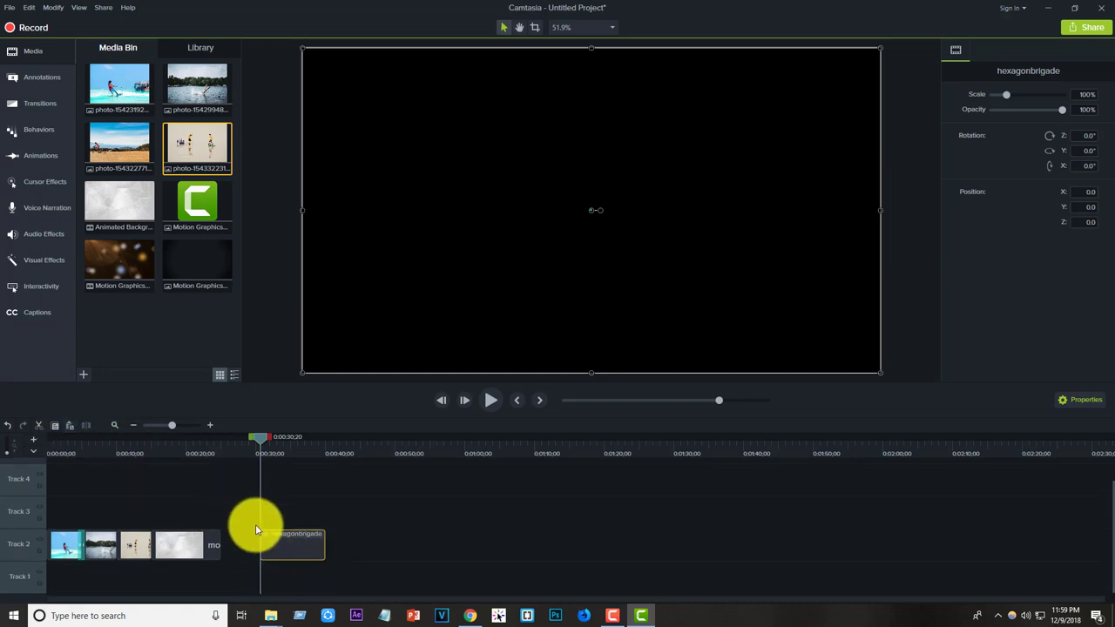
left_click(70, 426)
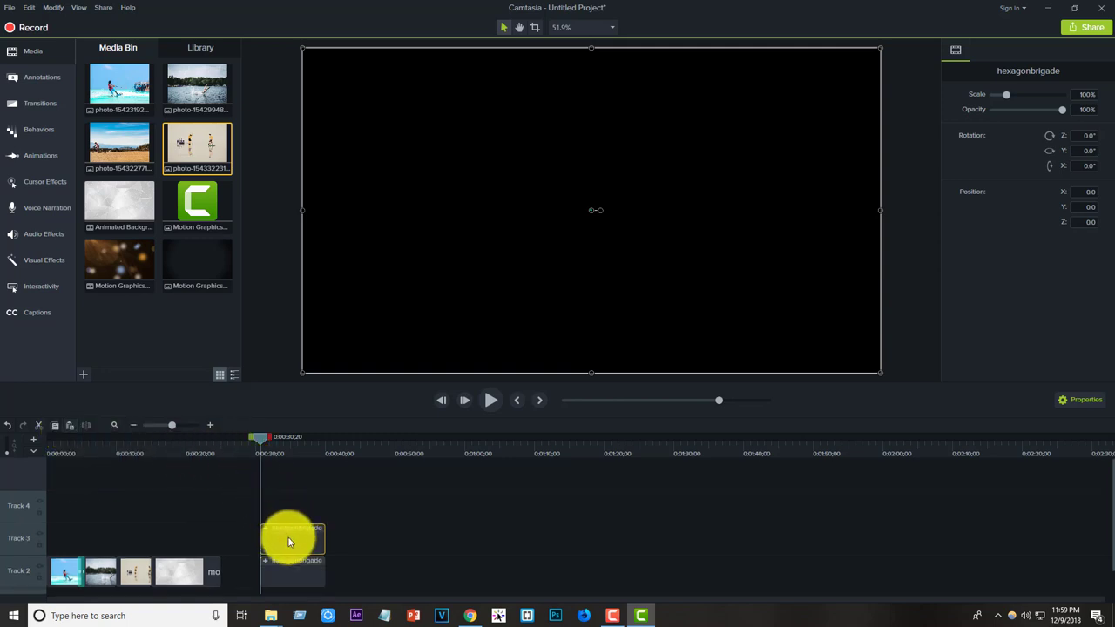
key("Delete")
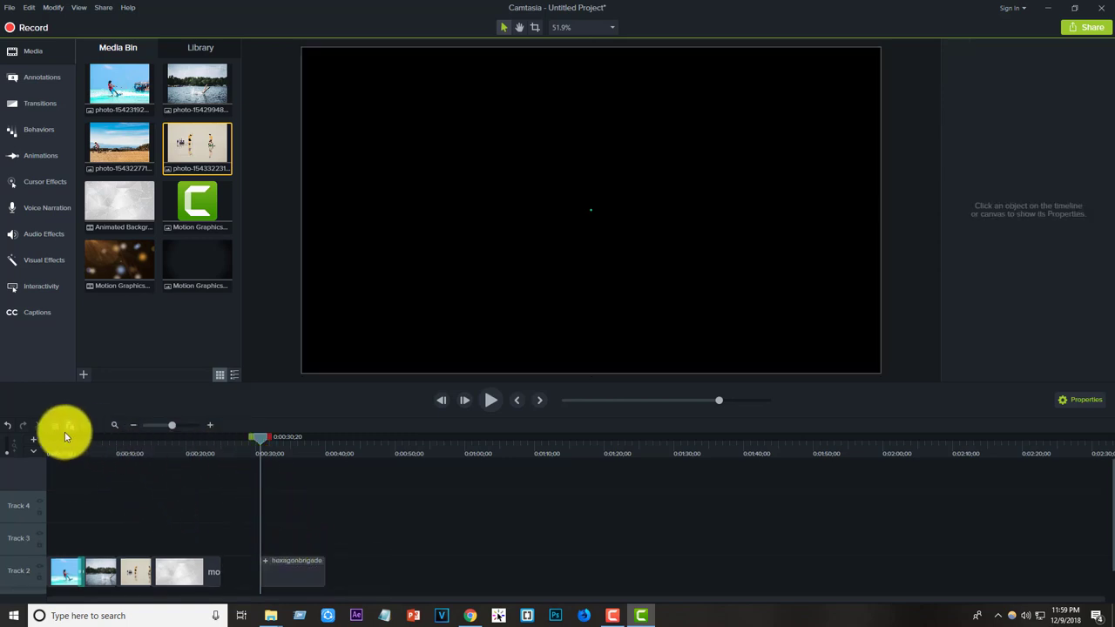
Copy the hexagonbrigade title, paste the duplicate at 0:00:50;17 and place it on Track 2.
left_click(278, 563)
left_click_drag(260, 438, 399, 437)
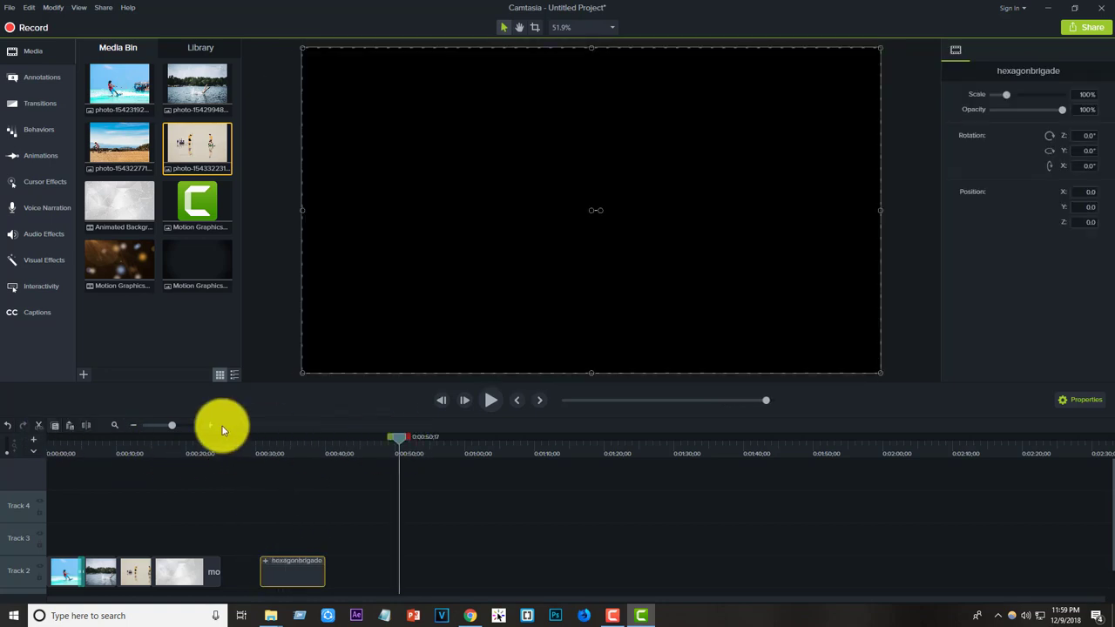
left_click(70, 426)
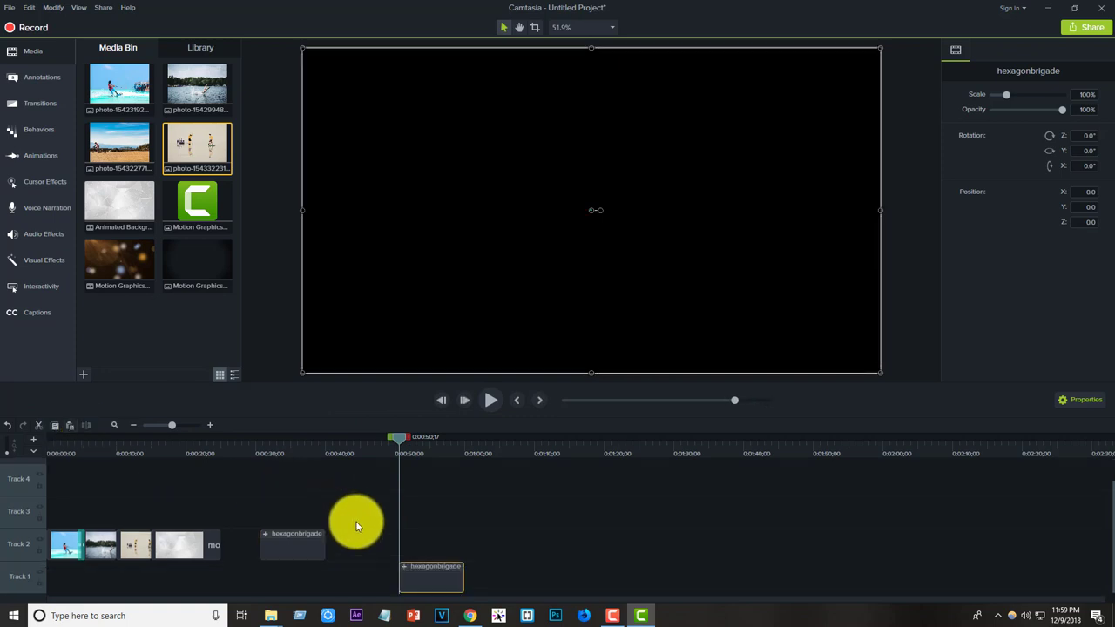
left_click_drag(416, 568, 410, 536)
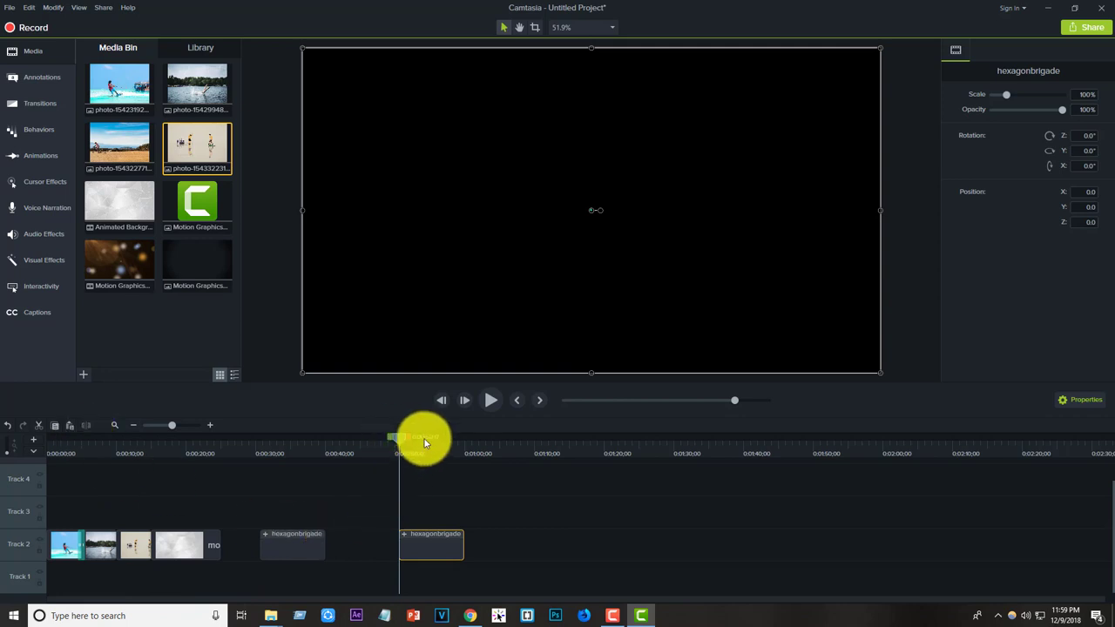
Split the duplicate hexagonbrigade title at 0:00:55;12 and move its second part to about 0:01:20 on Track 2.
left_click_drag(398, 444, 432, 443)
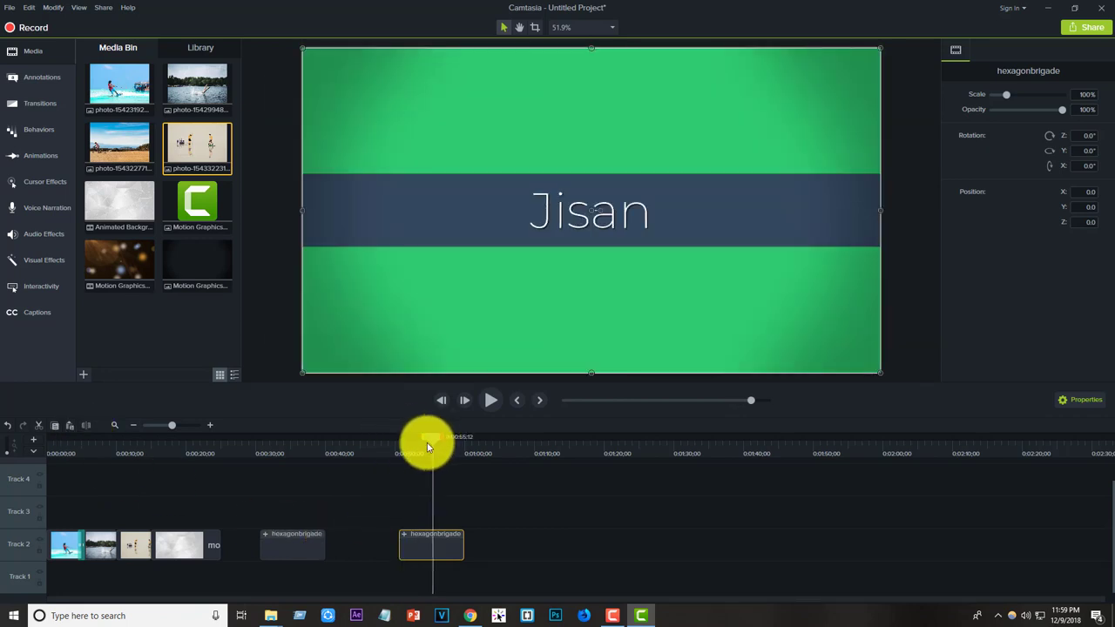
left_click(244, 544)
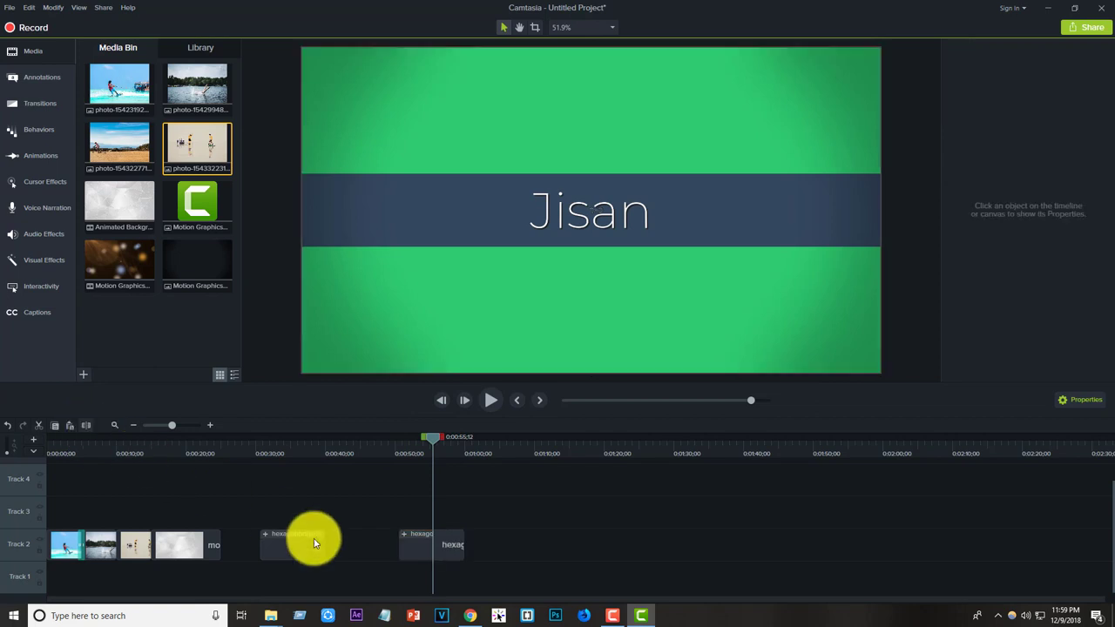
left_click_drag(451, 548, 629, 536)
left_click_drag(418, 547, 494, 547)
key("ctrl+z")
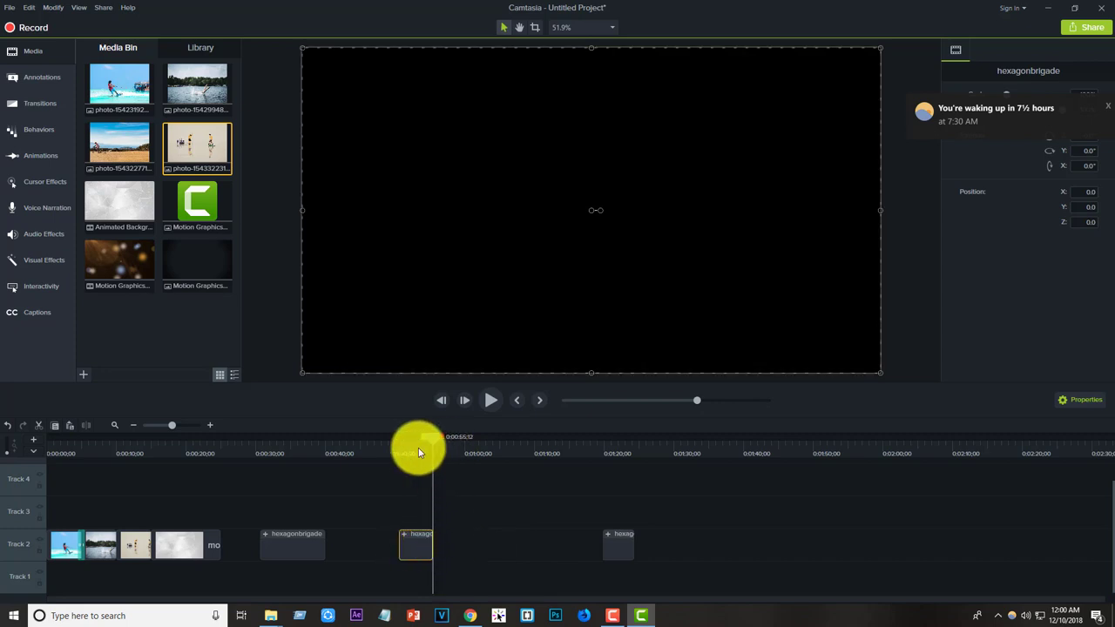
Split the first hexagonbrigade title at 0:00:36;19 and move its second part to about 0:00:40 on Track 2.
left_click_drag(430, 436, 320, 440)
left_click(300, 454)
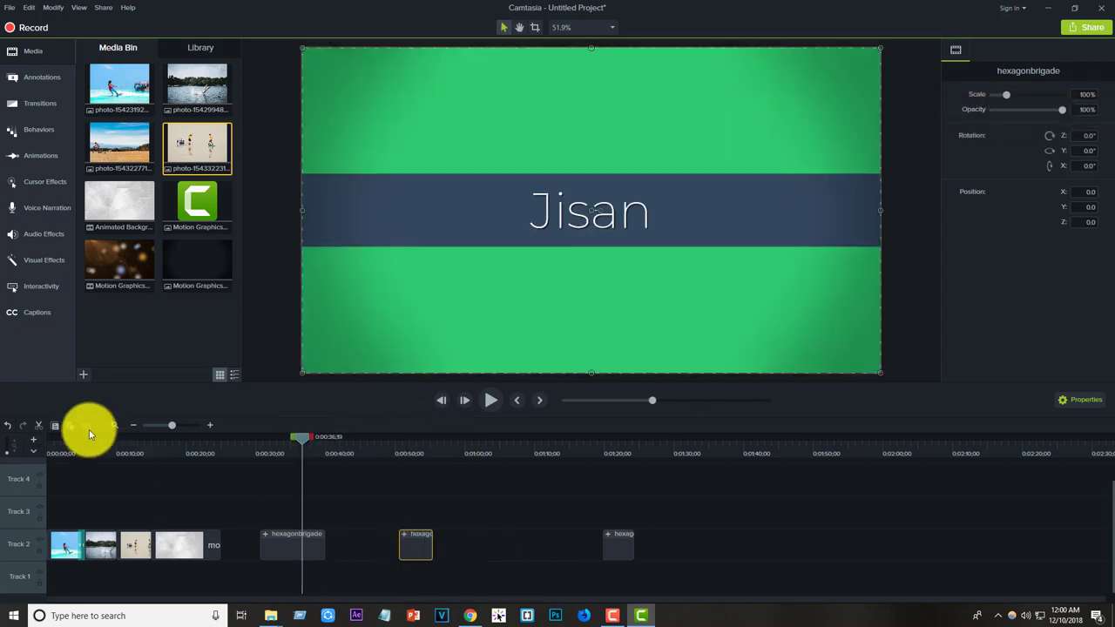
left_click(272, 533)
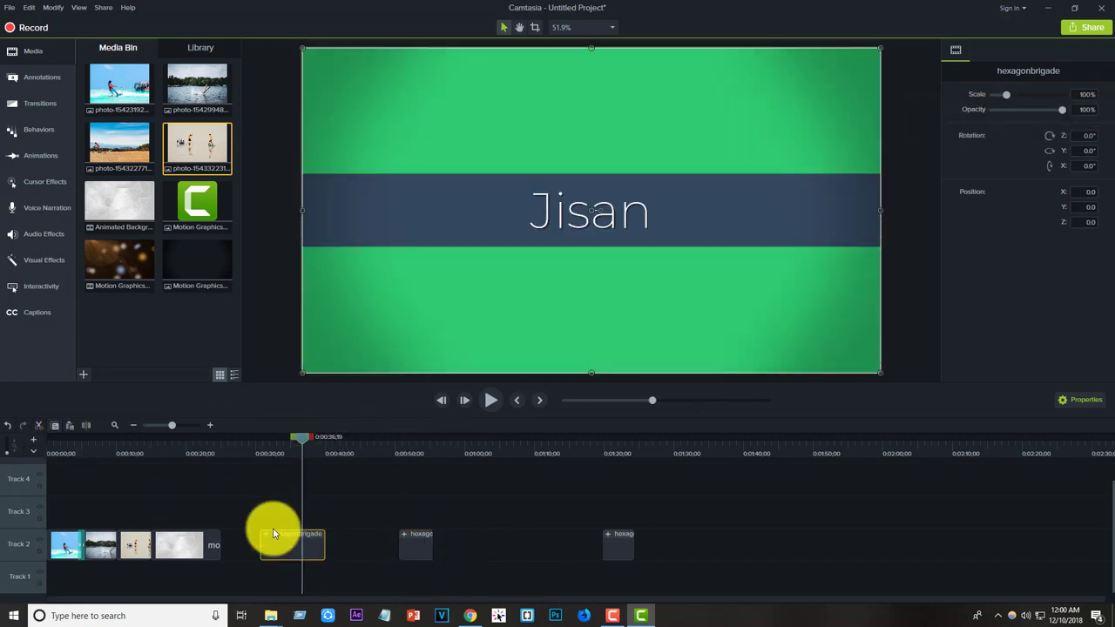
left_click(86, 424)
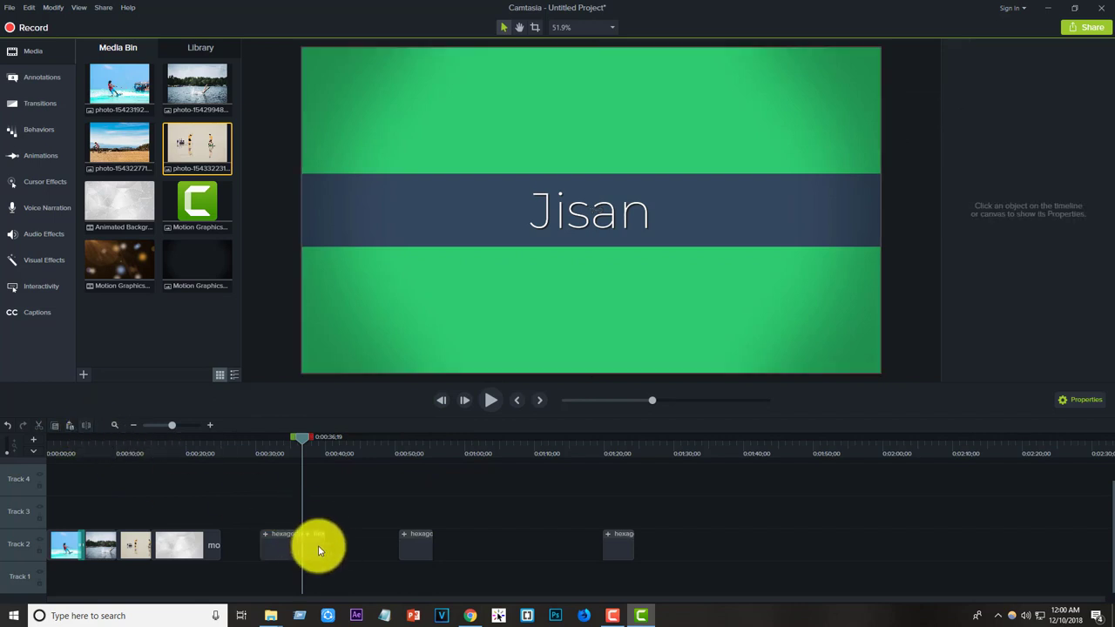
left_click_drag(314, 561, 341, 555)
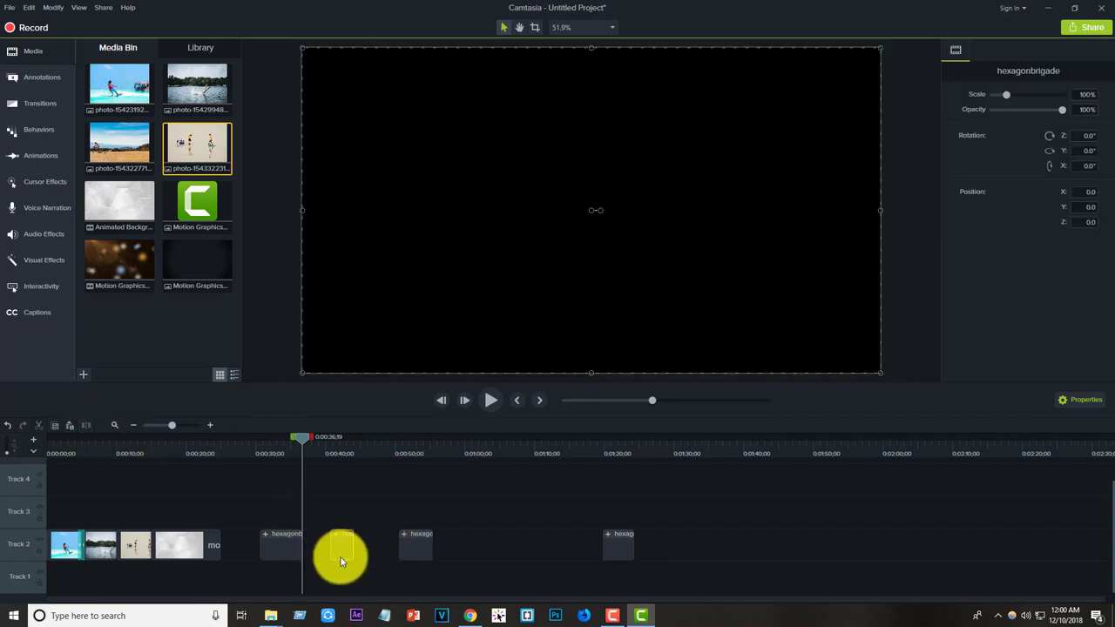
Split the first remaining hexagonbrigade piece at 0:00:32;07 and move its second part to about 0:00:34 on Track 2.
left_click(271, 453)
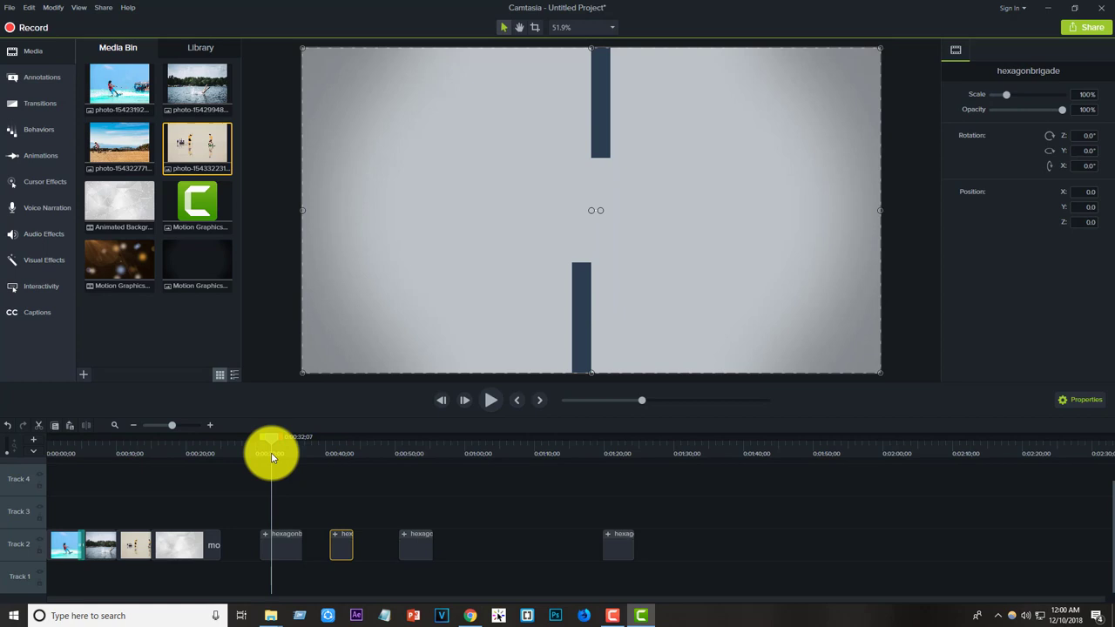
left_click(291, 549)
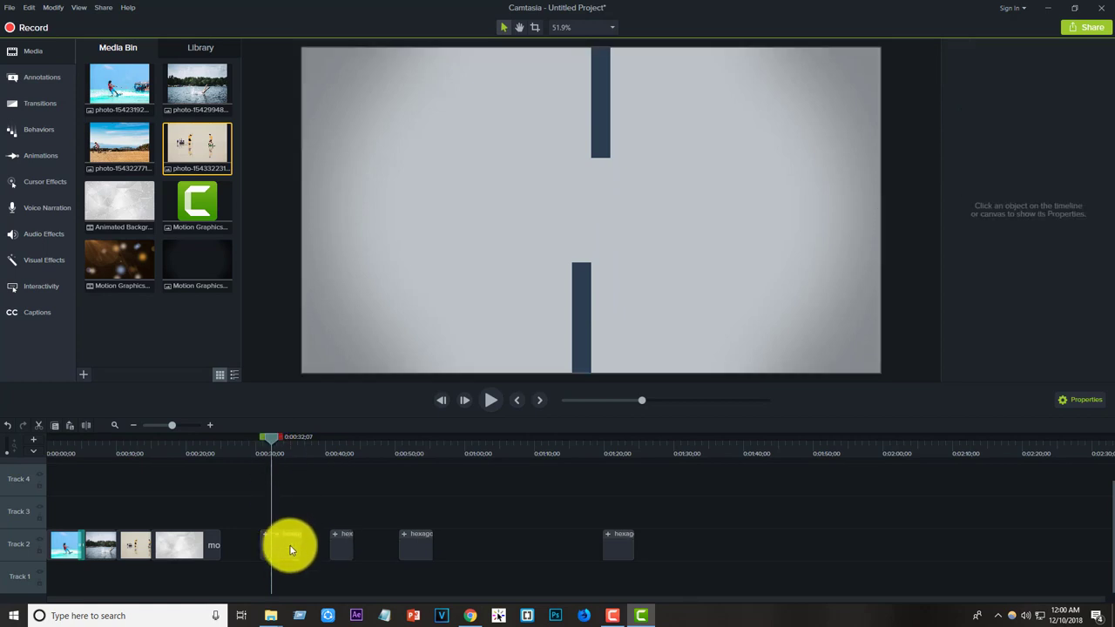
mouse_move(291, 549)
left_mouse_down()
mouse_move(322, 542)
mouse_move(302, 548)
left_mouse_up()
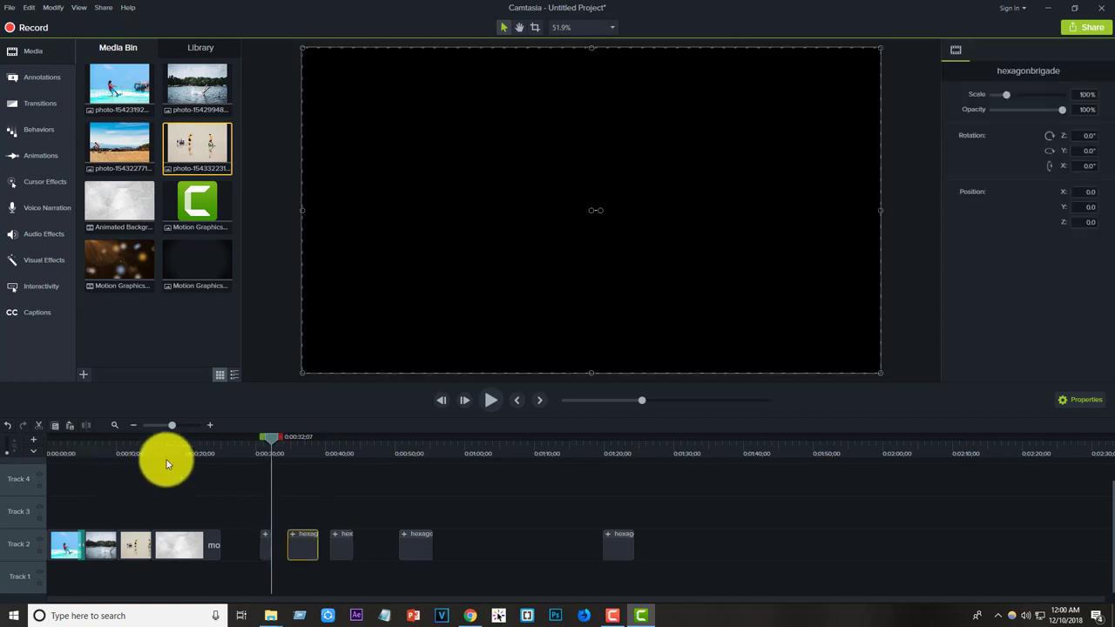